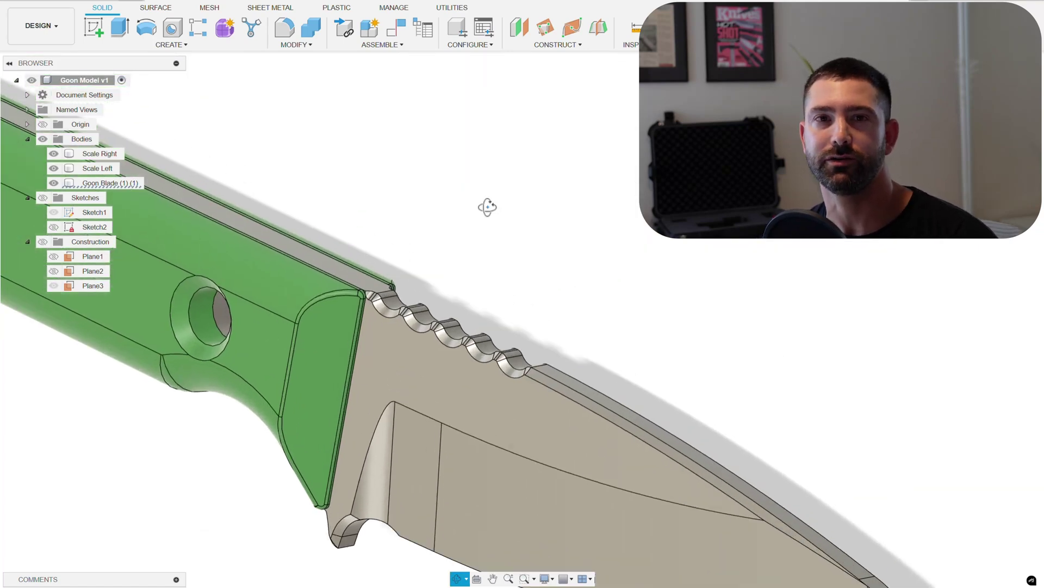
Step: Orbit and zoom along the blade spine, selecting the blade body to inspect the serrations
{"action": "left_click_drag", "start_coordinate": [487, 207], "coordinate": [380, 245]}
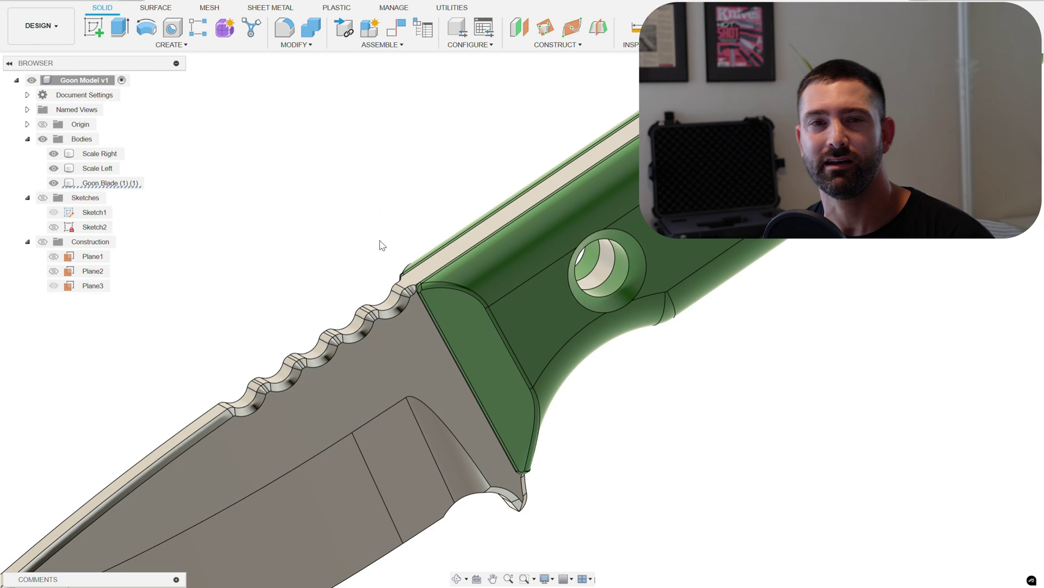
{"action": "scroll", "coordinate": [380, 245], "scroll_direction": "up", "scroll_amount": 5}
{"action": "left_click", "coordinate": [427, 311]}
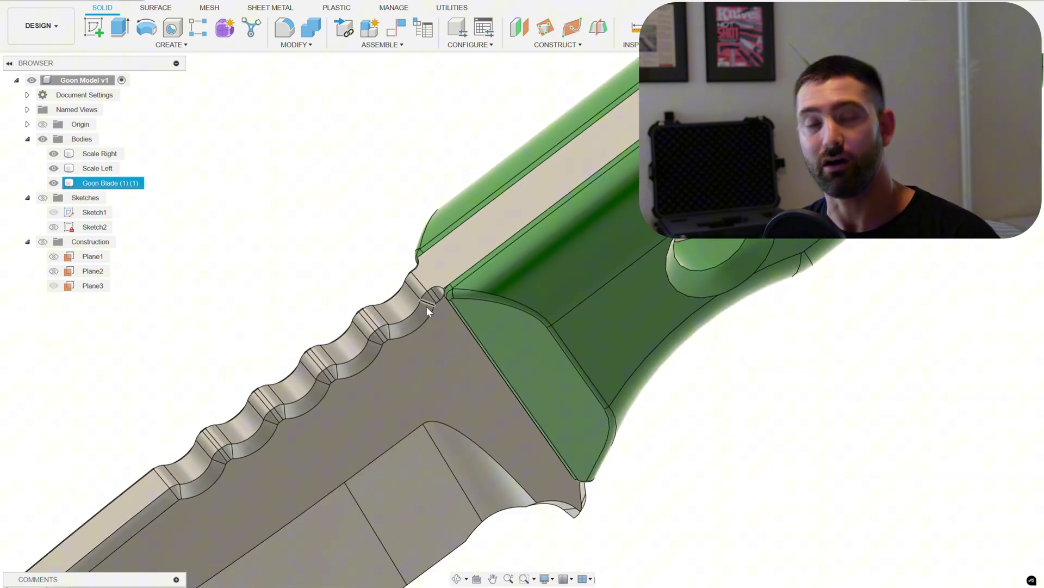
{"action": "scroll", "coordinate": [433, 355], "scroll_direction": "up", "scroll_amount": 3}
{"action": "middle_click_drag", "start_coordinate": [460, 356], "coordinate": [560, 372], "text": "shift"}
{"action": "scroll", "coordinate": [567, 340], "scroll_direction": "down", "scroll_amount": 5}
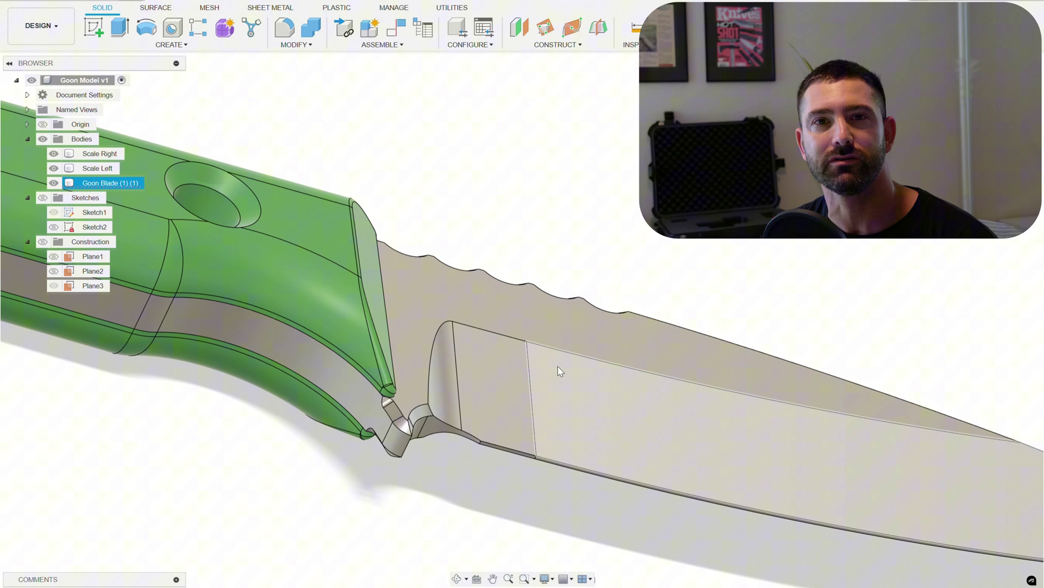
{"action": "scroll", "coordinate": [392, 476], "scroll_direction": "up", "scroll_amount": 4}
Step: Look up at the guard end of the spine, then deselect the blade and turn to a side-on view
{"action": "middle_click_drag", "start_coordinate": [392, 476], "coordinate": [540, 431], "text": "shift"}
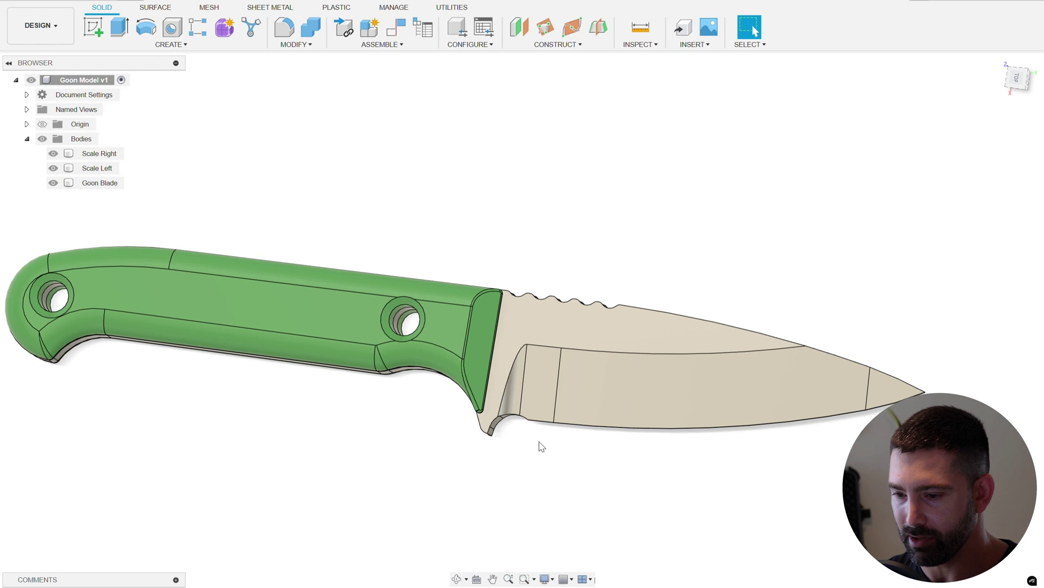
{"action": "left_click", "coordinate": [535, 408]}
{"action": "scroll", "coordinate": [524, 343], "scroll_direction": "up", "scroll_amount": 4}
{"action": "middle_click_drag", "start_coordinate": [524, 343], "coordinate": [518, 362], "text": "shift"}
{"action": "scroll", "coordinate": [492, 259], "scroll_direction": "up", "scroll_amount": 2}
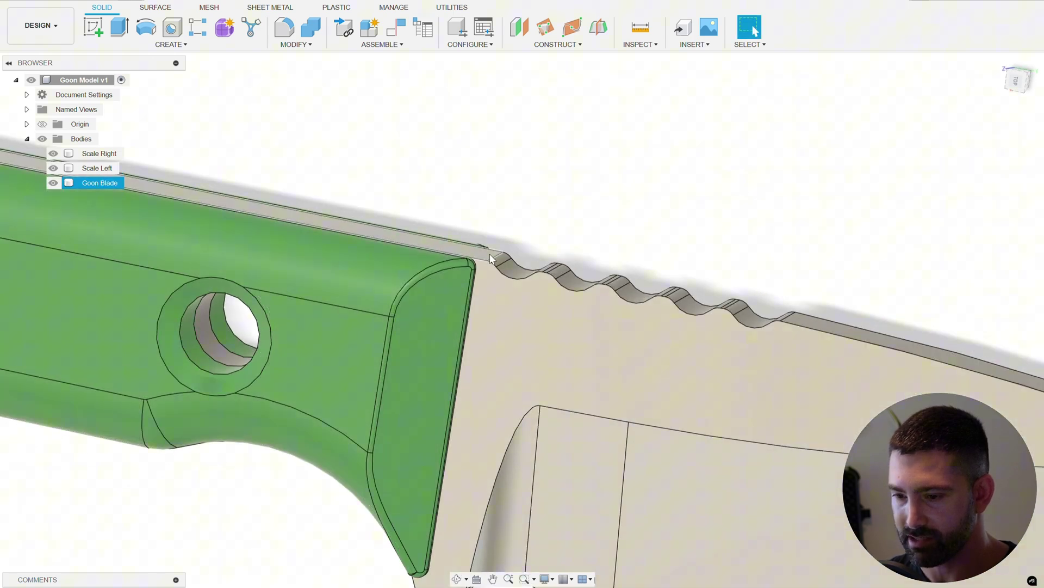
{"action": "scroll", "coordinate": [487, 260], "scroll_direction": "down", "scroll_amount": 3}
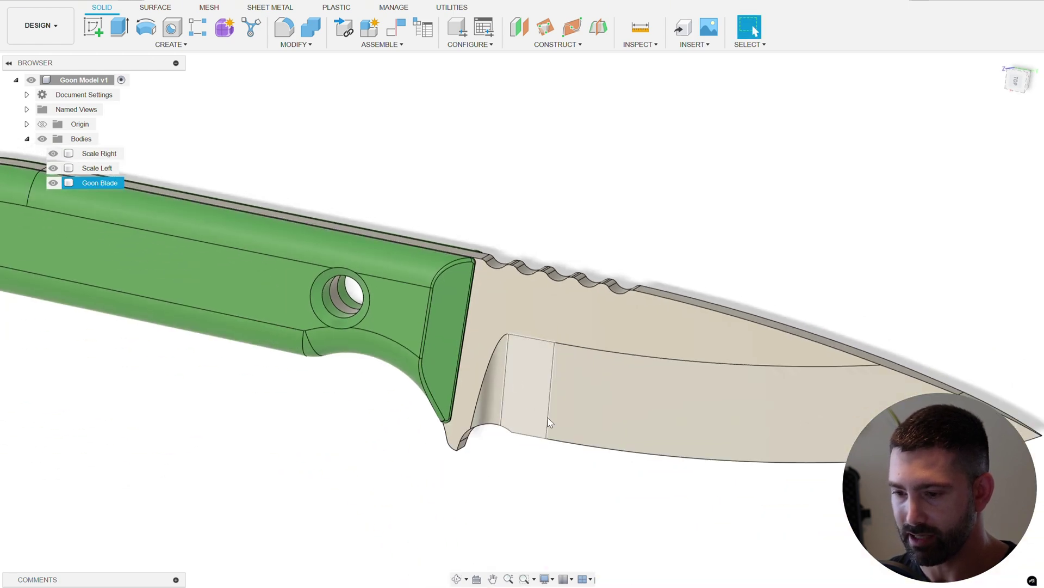
{"action": "left_click", "coordinate": [545, 459]}
{"action": "middle_click_drag", "start_coordinate": [547, 471], "coordinate": [599, 465], "text": "shift"}
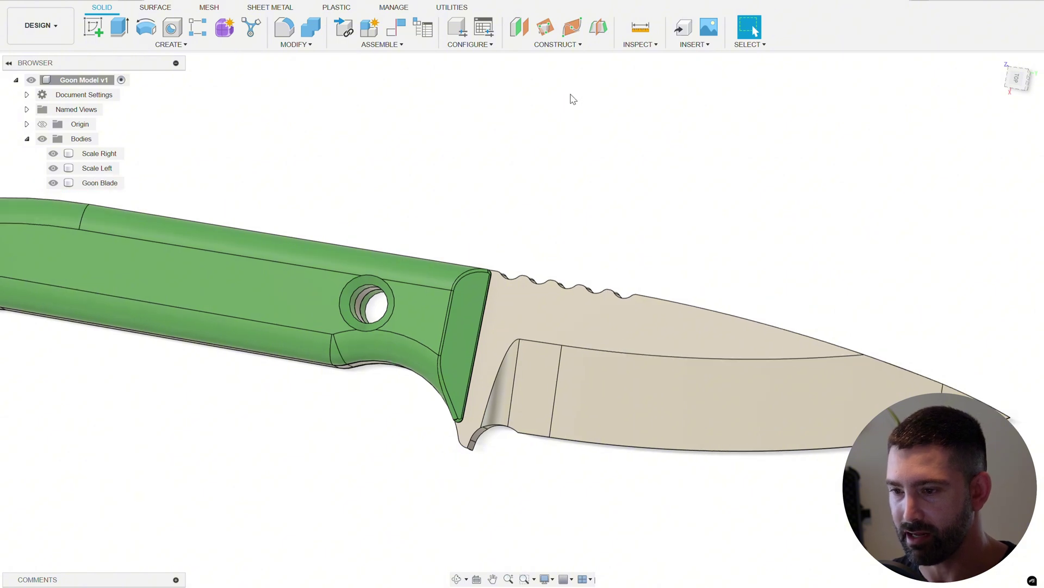
Step: Add a Plane Along Path on the serrated spine edge at distance 0.49191, near the guard
{"action": "left_click", "coordinate": [571, 46]}
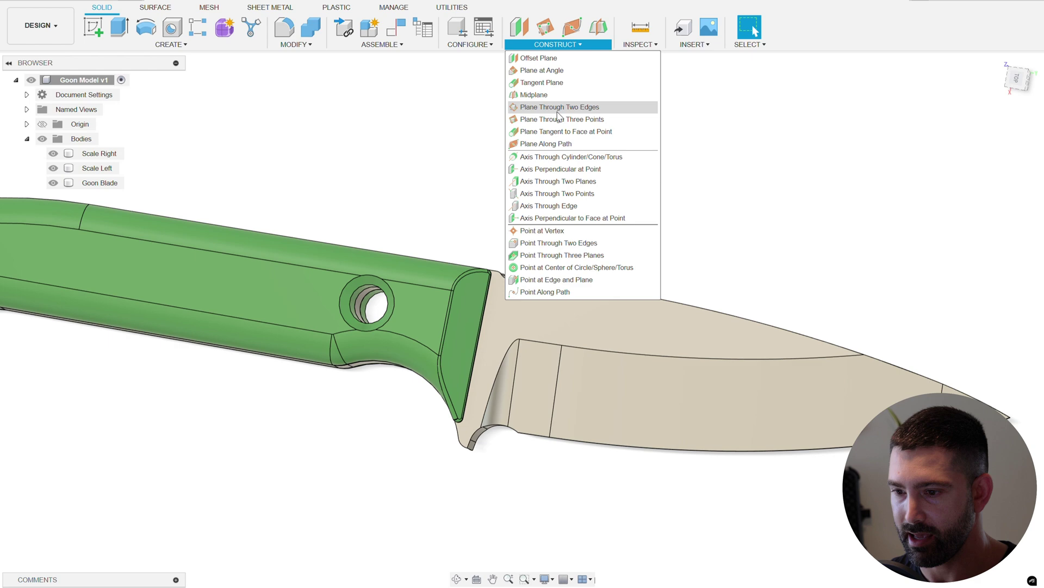
{"action": "left_click", "coordinate": [558, 146]}
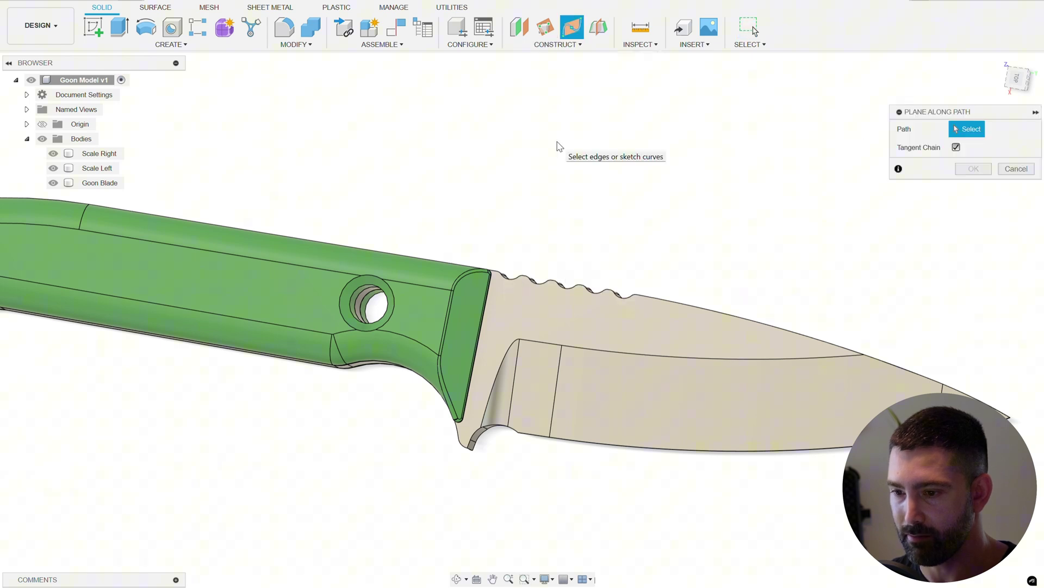
{"action": "scroll", "coordinate": [496, 342], "scroll_direction": "up", "scroll_amount": 10}
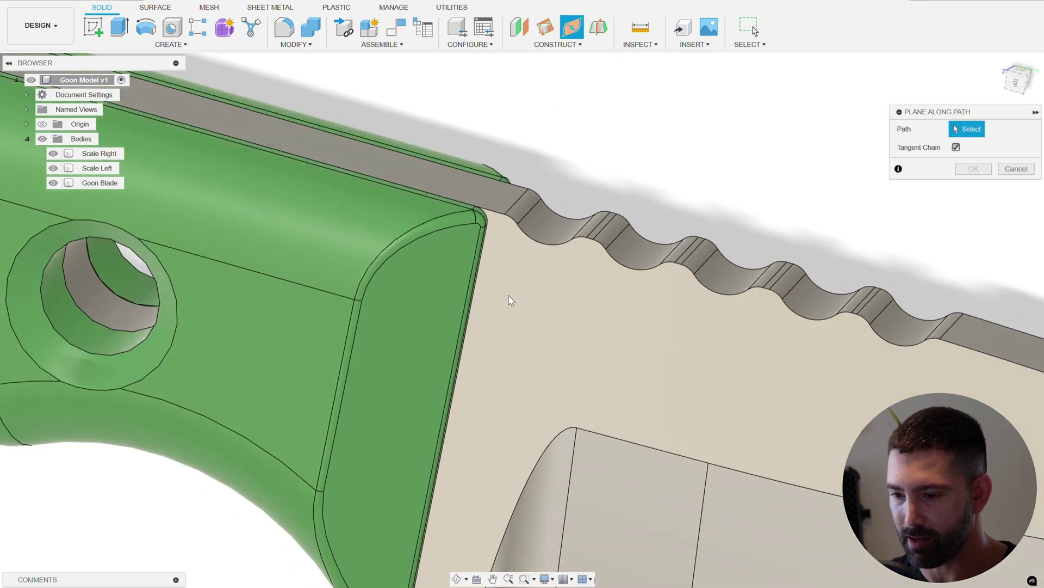
{"action": "left_click", "coordinate": [522, 236]}
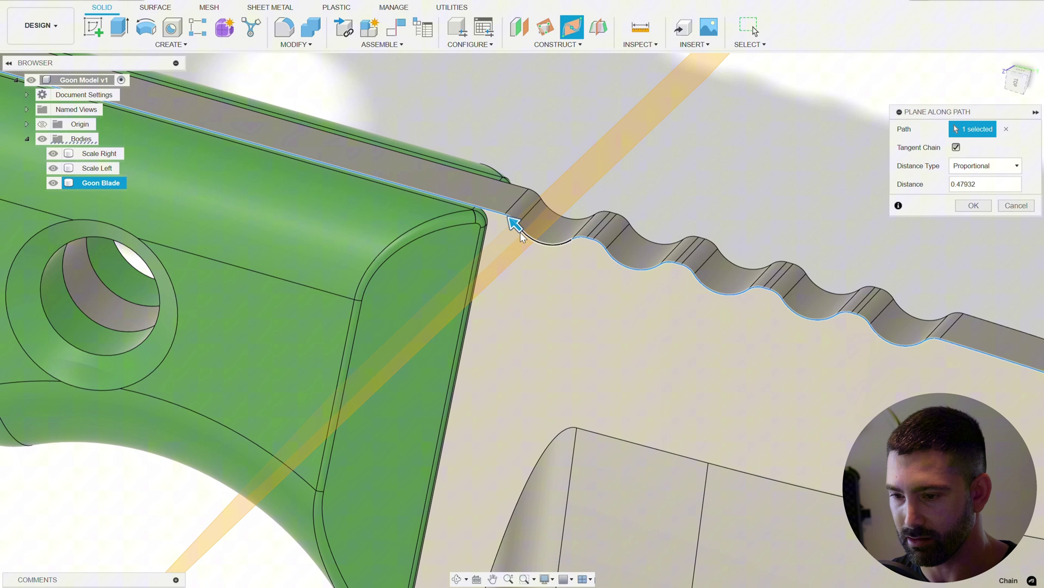
{"action": "left_click_drag", "start_coordinate": [514, 221], "coordinate": [488, 198]}
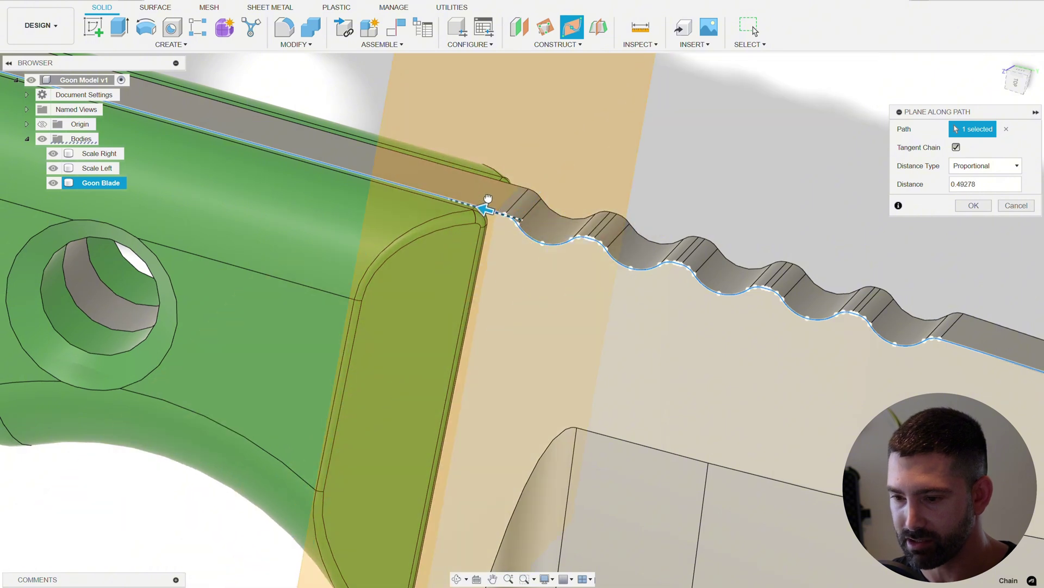
{"action": "scroll", "coordinate": [489, 202], "scroll_direction": "up", "scroll_amount": 5}
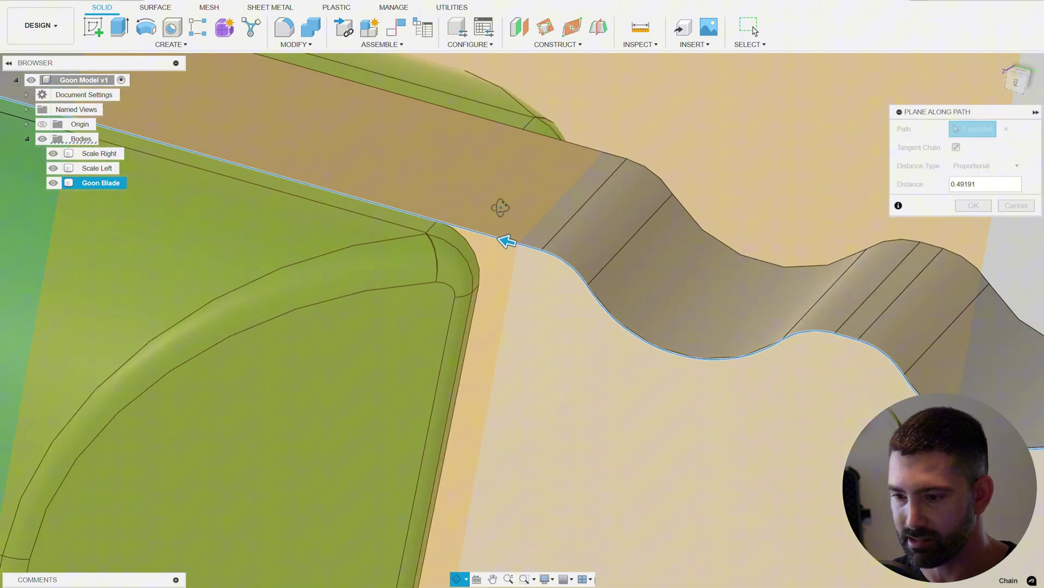
{"action": "scroll", "coordinate": [503, 204], "scroll_direction": "down", "scroll_amount": 2}
{"action": "scroll", "coordinate": [513, 203], "scroll_direction": "down", "scroll_amount": 2}
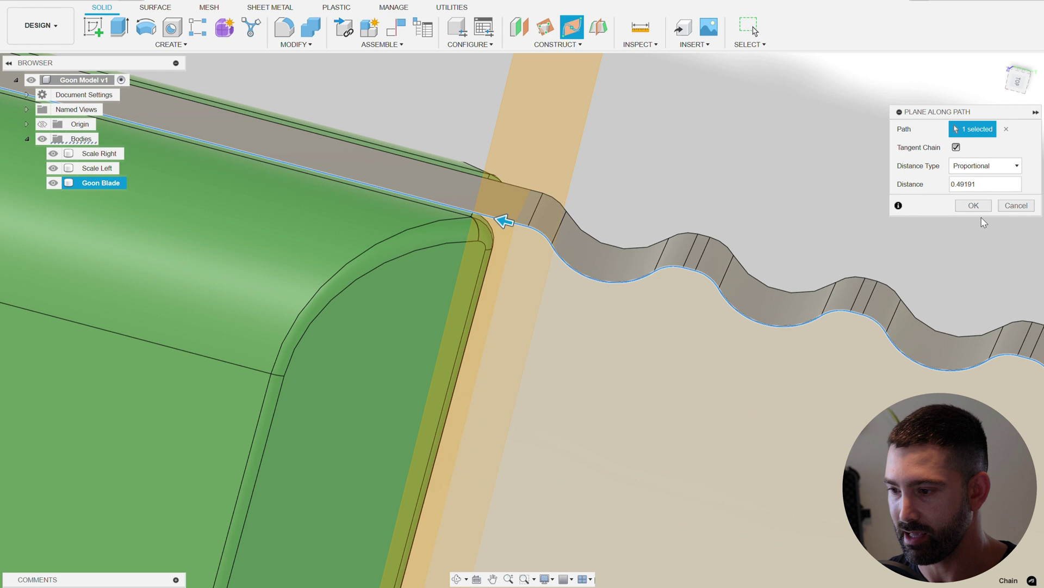
{"action": "left_click", "coordinate": [974, 205]}
{"action": "scroll", "coordinate": [642, 206], "scroll_direction": "down", "scroll_amount": 5}
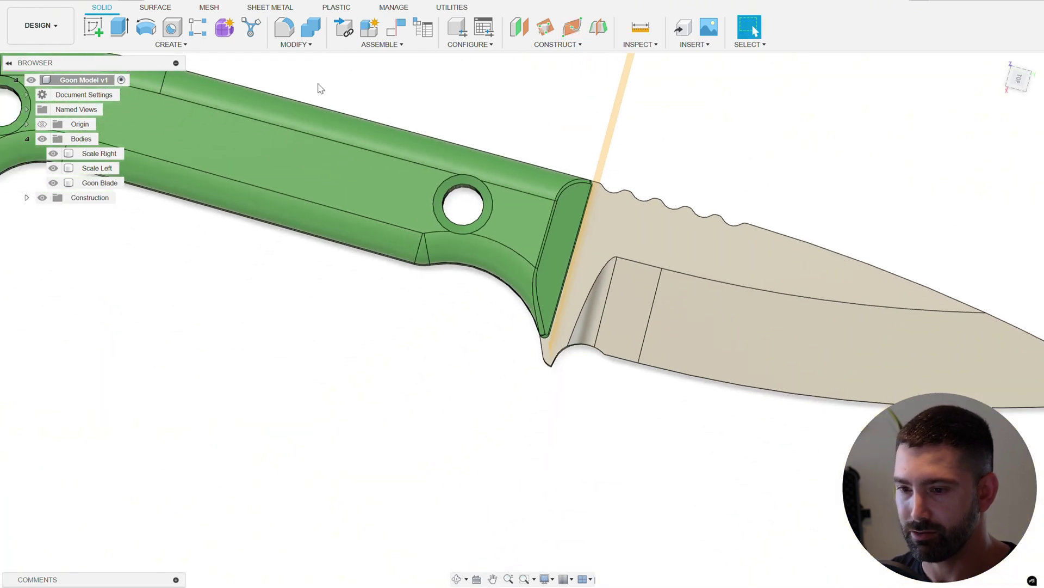
Step: Split Goon Blade with the construction plane into two bodies, then hide the construction plane
{"action": "left_click", "coordinate": [296, 44]}
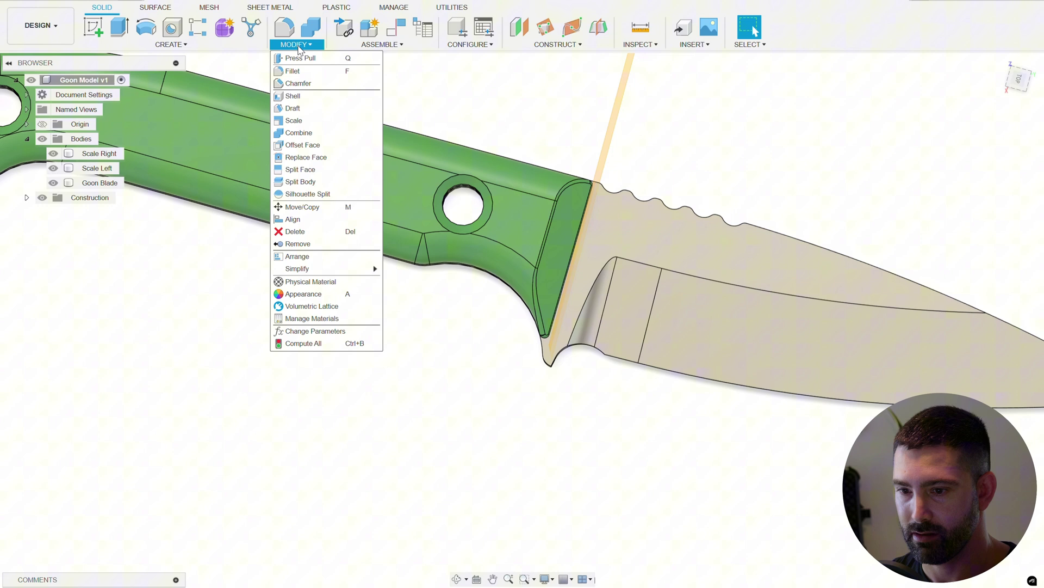
{"action": "left_click", "coordinate": [318, 182]}
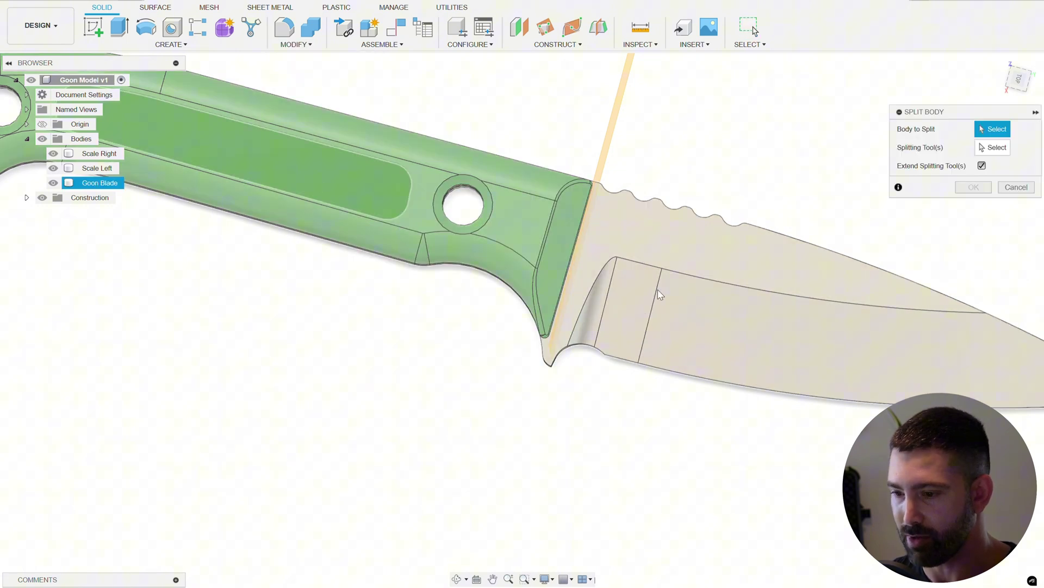
{"action": "left_click", "coordinate": [688, 275]}
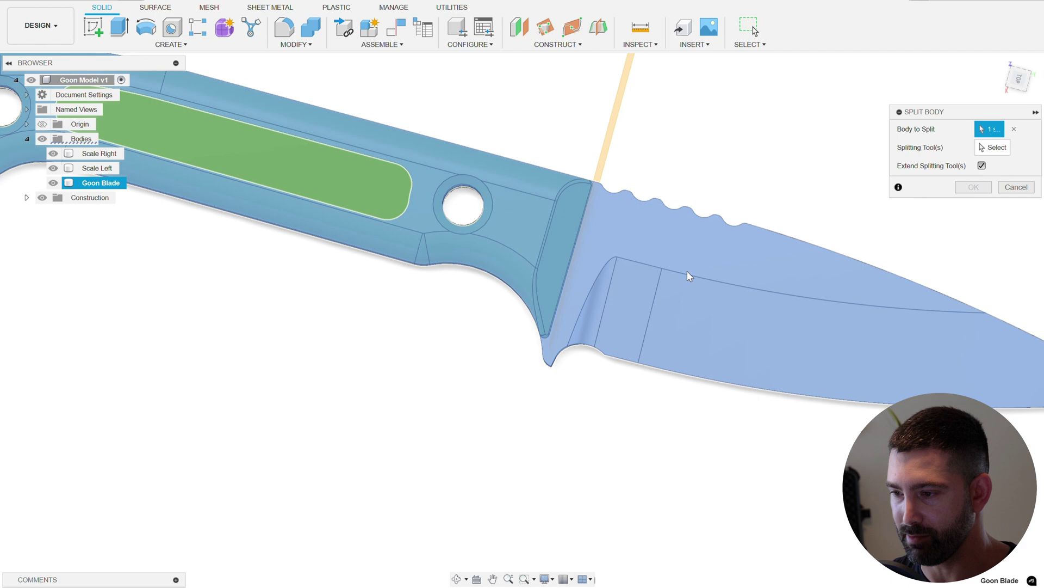
{"action": "left_click", "coordinate": [992, 153]}
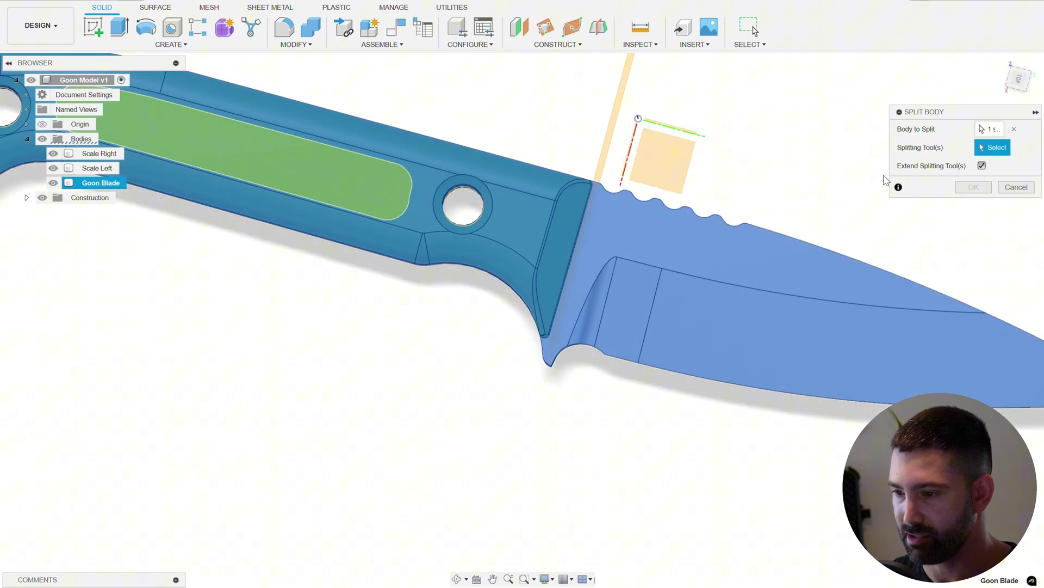
{"action": "middle_click_drag", "start_coordinate": [886, 179], "coordinate": [862, 164], "text": "shift"}
{"action": "left_click", "coordinate": [665, 119]}
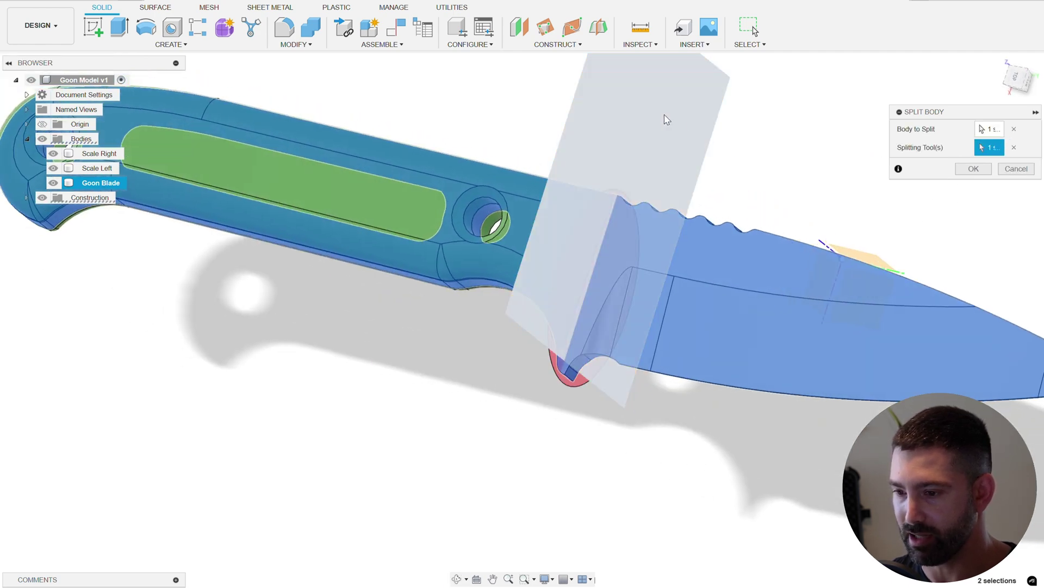
{"action": "left_click", "coordinate": [974, 169]}
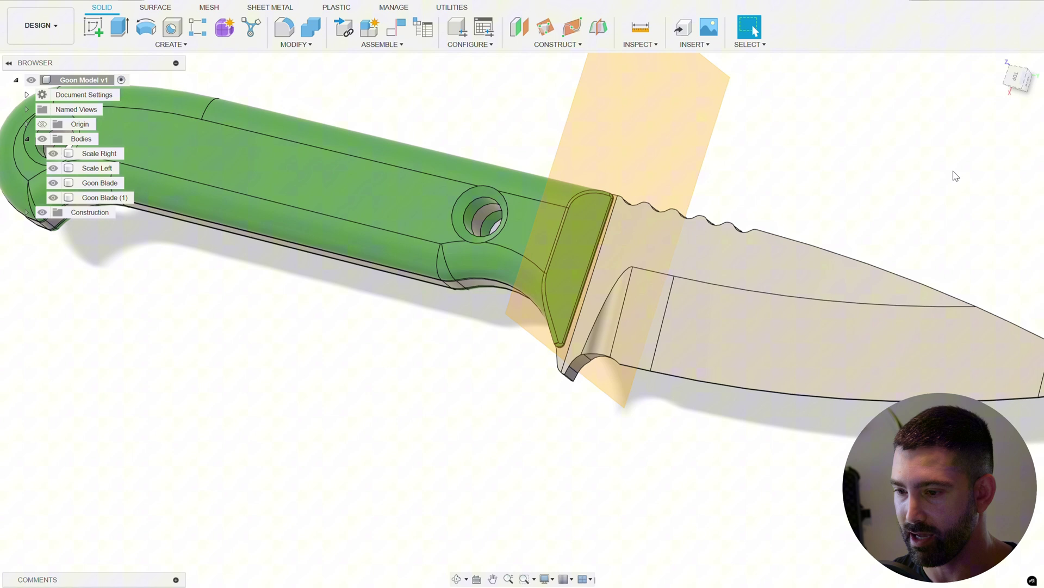
{"action": "left_click", "coordinate": [42, 212]}
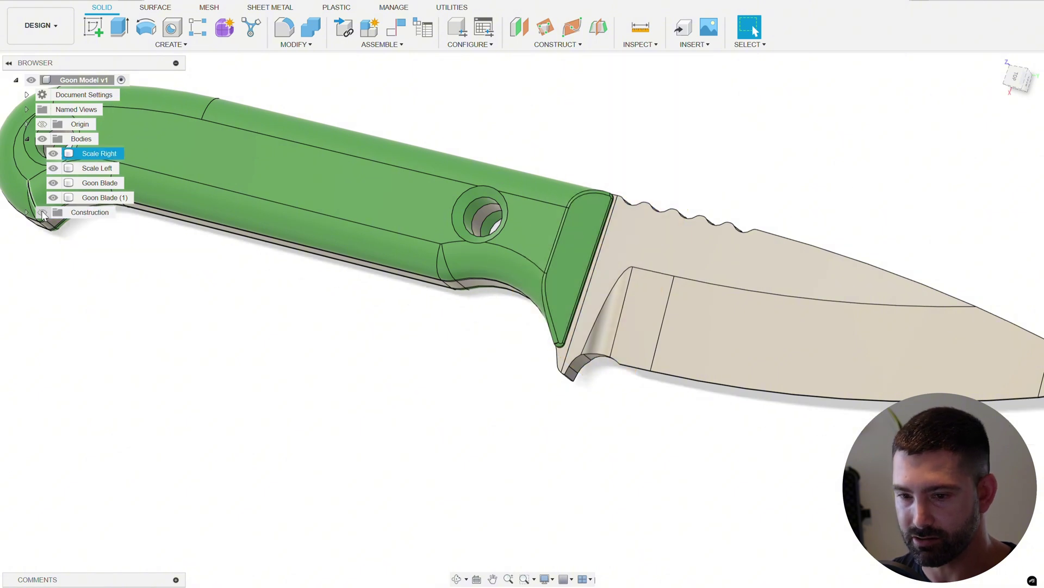
Step: Apply a 0.03 in equal-distance chamfer to the 21 serrated spine edges
{"action": "scroll", "coordinate": [625, 257], "scroll_direction": "up", "scroll_amount": 6}
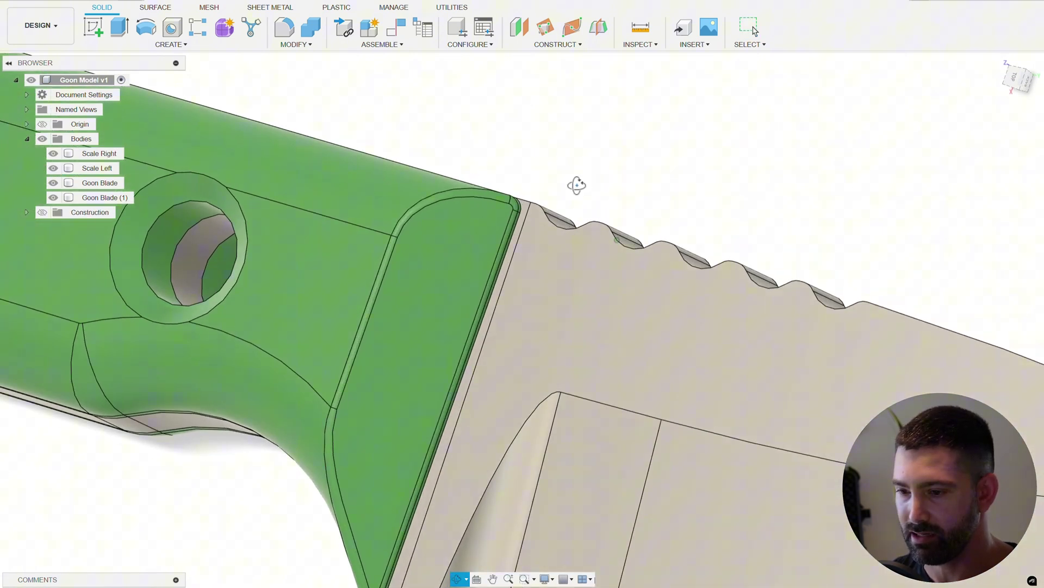
{"action": "left_click", "coordinate": [297, 44]}
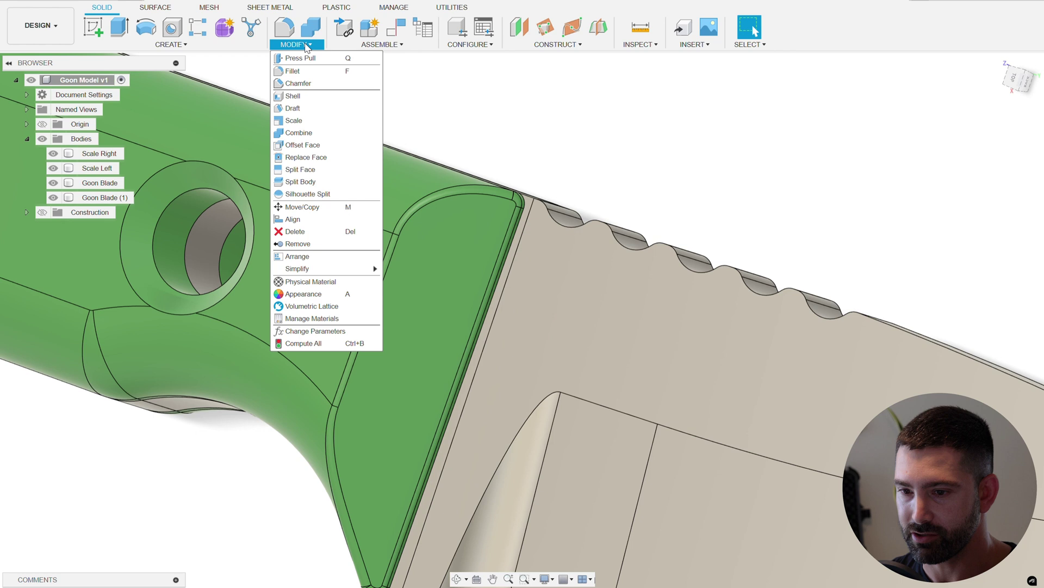
{"action": "left_click", "coordinate": [298, 83]}
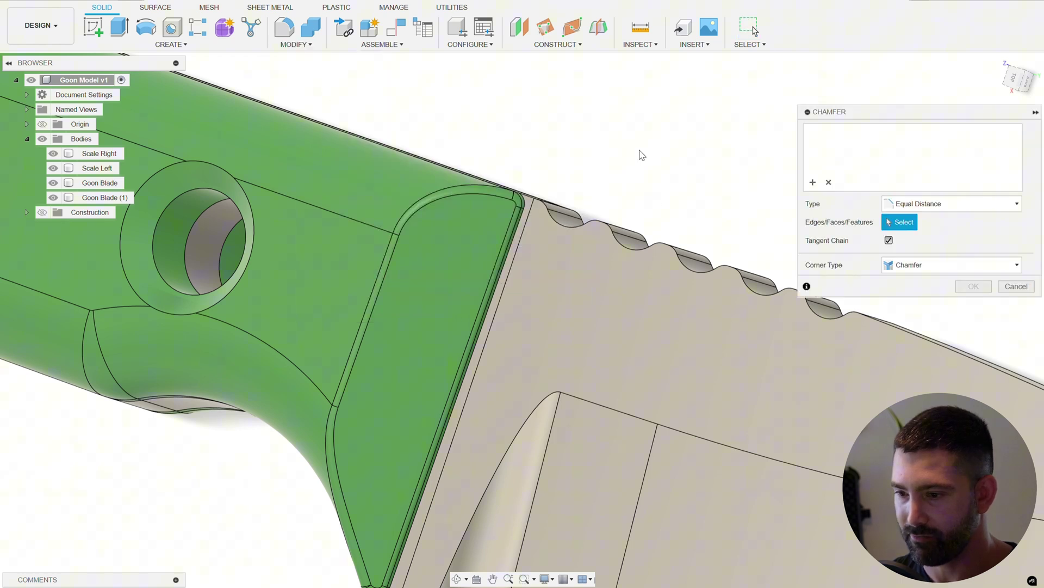
{"action": "left_click", "coordinate": [625, 245]}
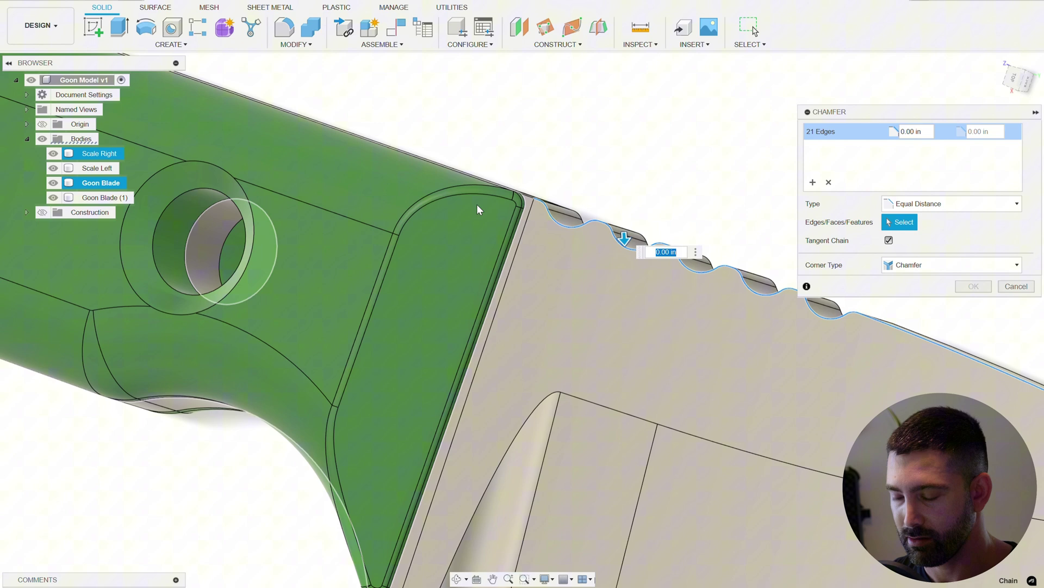
{"action": "scroll", "coordinate": [595, 204], "scroll_direction": "up", "scroll_amount": 2}
{"action": "scroll", "coordinate": [594, 204], "scroll_direction": "up", "scroll_amount": 3}
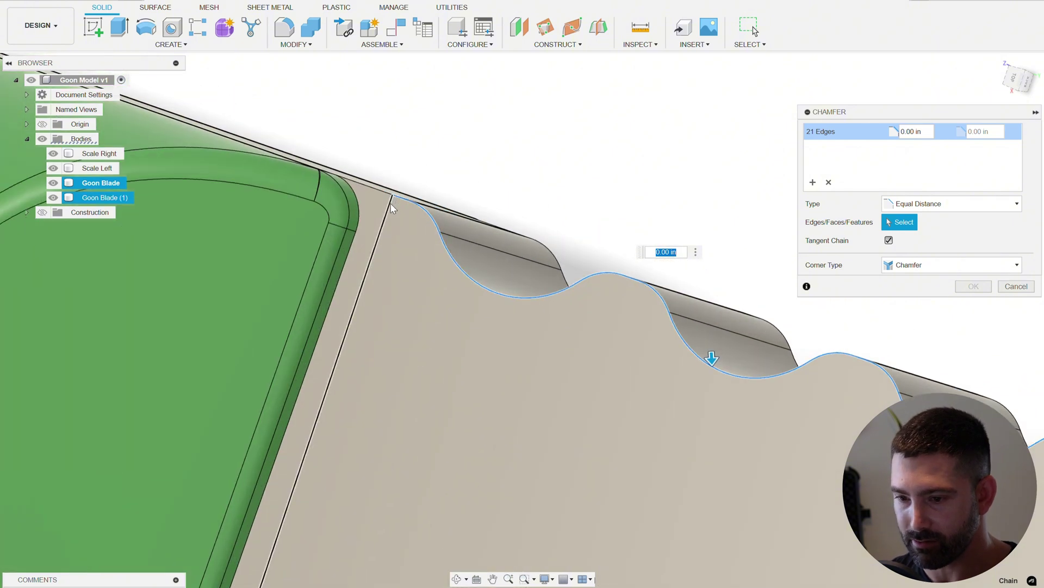
{"action": "scroll", "coordinate": [497, 138], "scroll_direction": "down", "scroll_amount": 4}
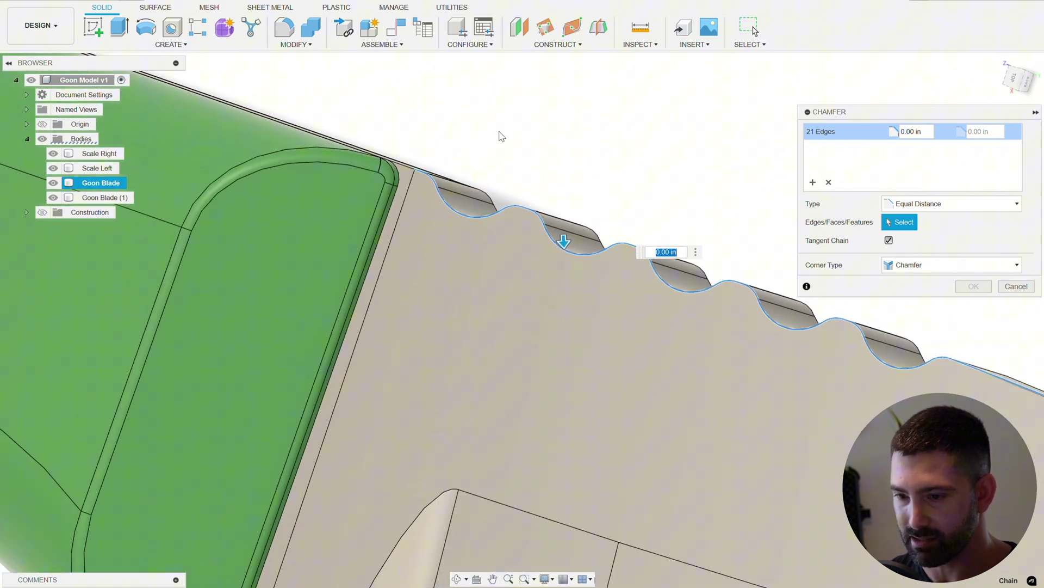
{"action": "middle_click_drag", "start_coordinate": [502, 136], "coordinate": [501, 151], "text": "shift"}
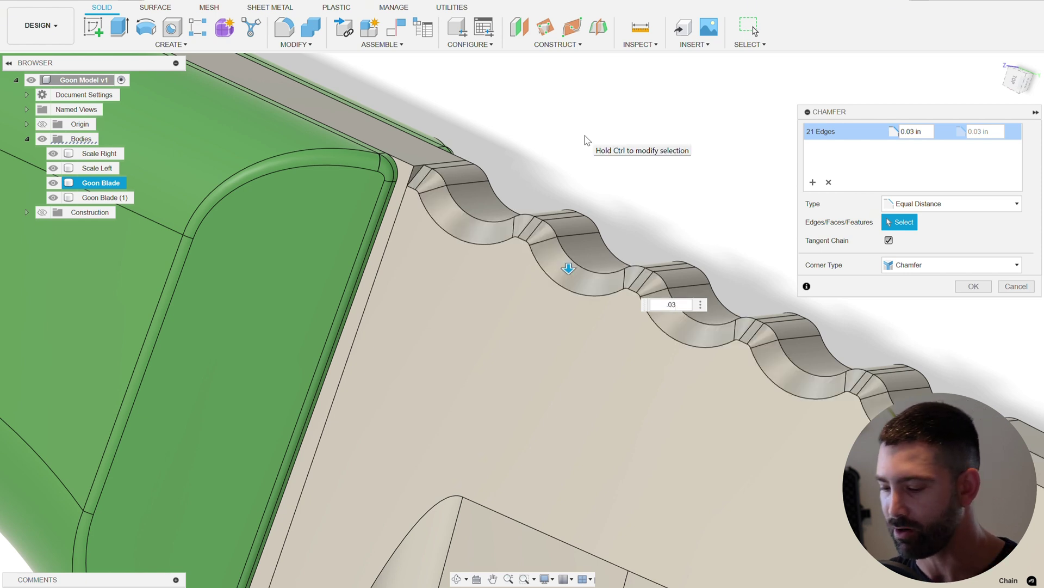
{"action": "key", "text": "Return"}
{"action": "scroll", "coordinate": [574, 133], "scroll_direction": "down", "scroll_amount": 8}
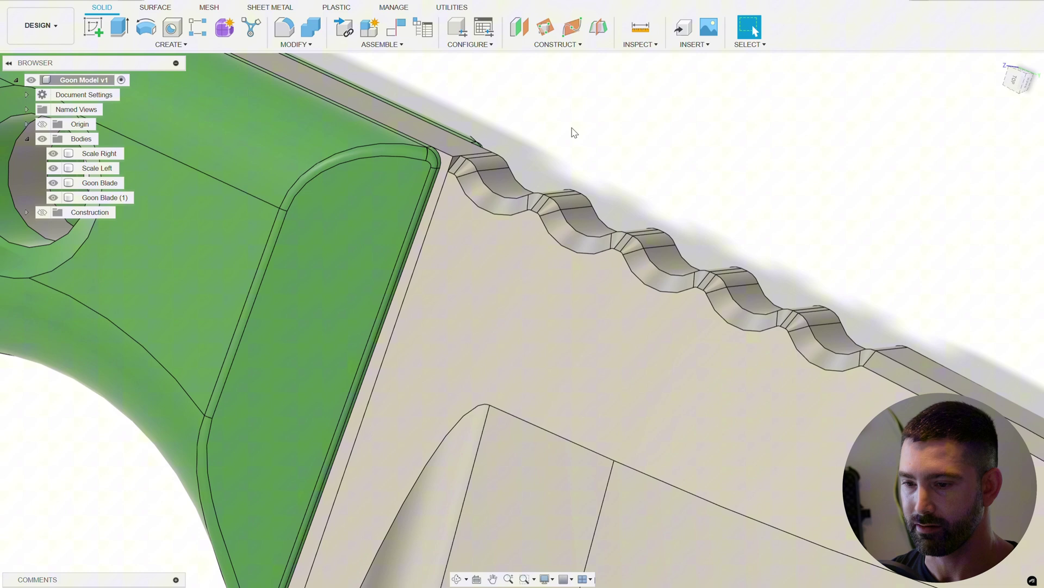
Step: Set up a Join Combine with the green body as target and the tan blade as tool body
{"action": "scroll", "coordinate": [556, 155], "scroll_direction": "up", "scroll_amount": 8}
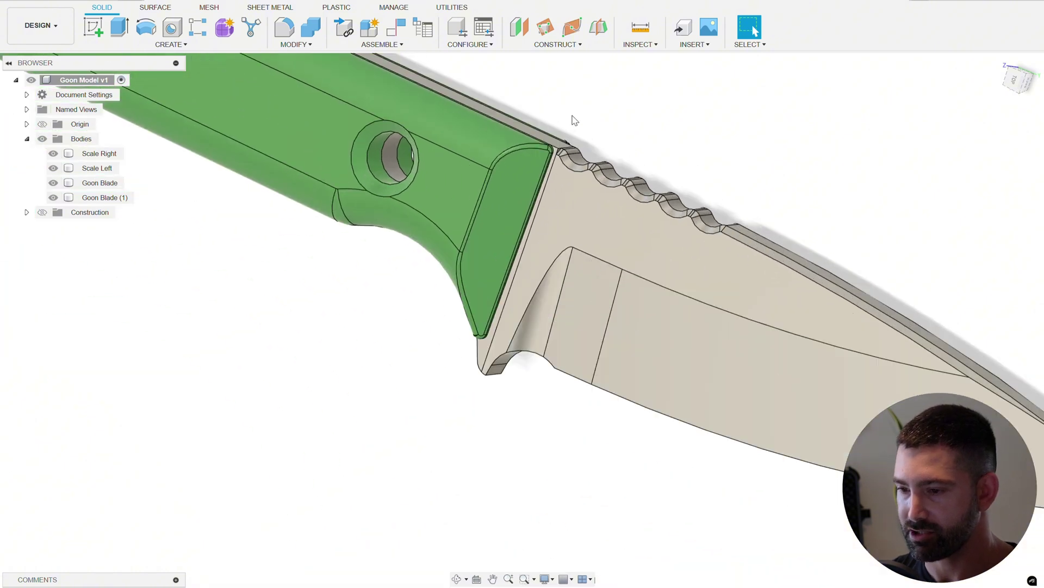
{"action": "scroll", "coordinate": [500, 252], "scroll_direction": "down", "scroll_amount": 5}
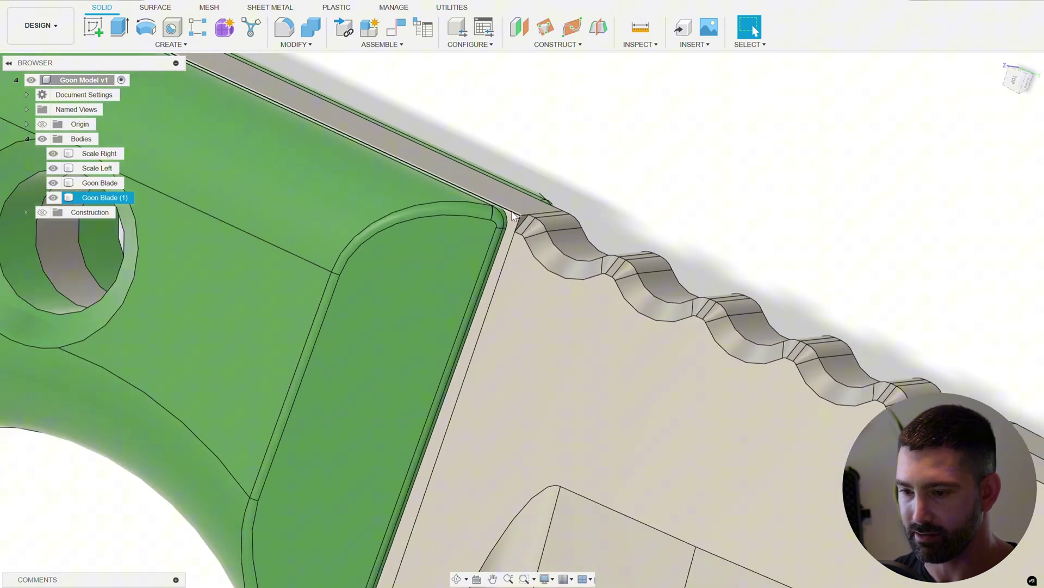
{"action": "scroll", "coordinate": [737, 187], "scroll_direction": "down", "scroll_amount": 2}
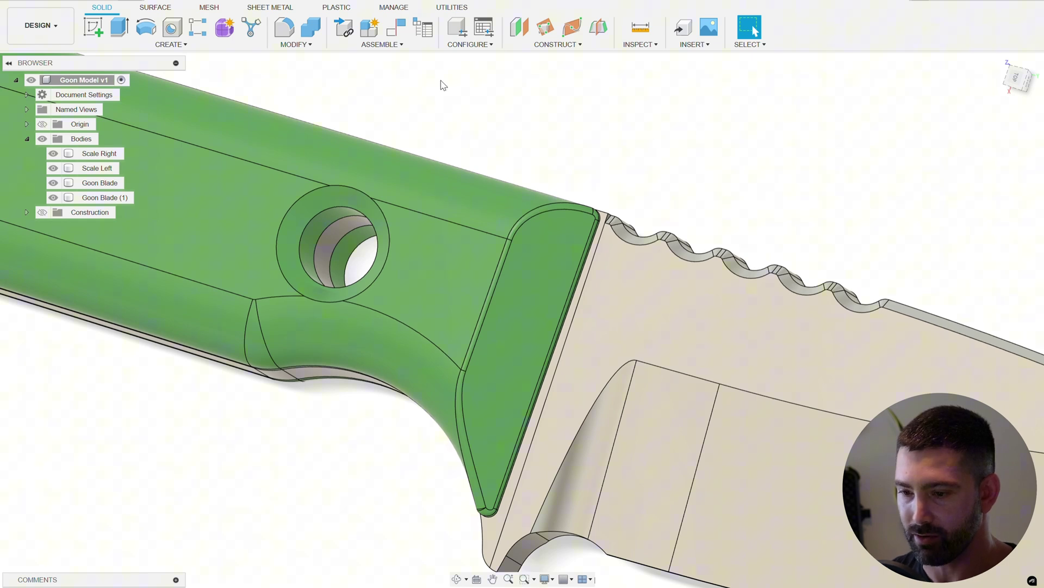
{"action": "left_click", "coordinate": [311, 32]}
{"action": "scroll", "coordinate": [442, 551], "scroll_direction": "up", "scroll_amount": 5}
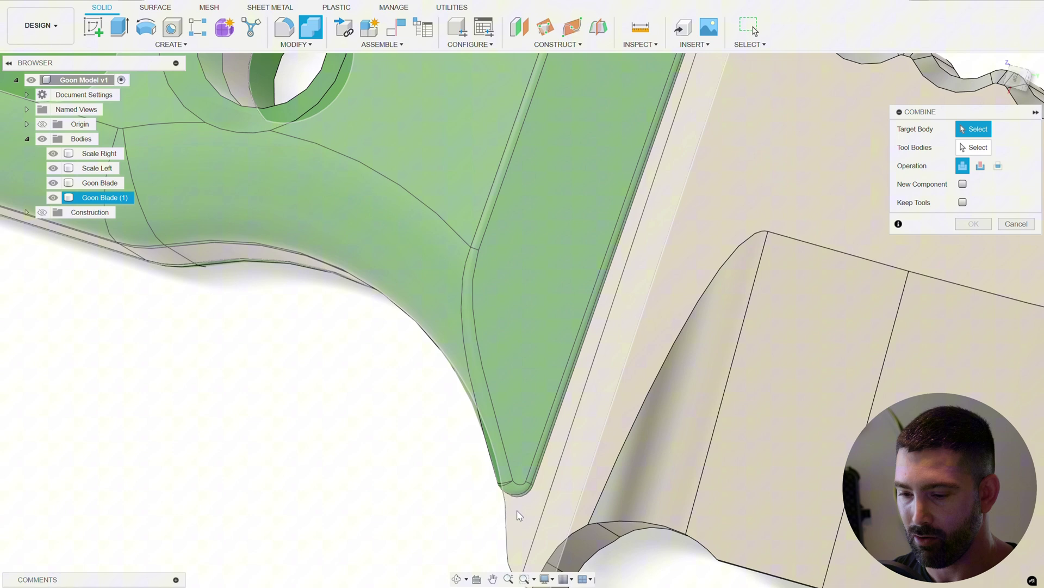
{"action": "left_click", "coordinate": [517, 522]}
{"action": "left_click", "coordinate": [673, 432]}
{"action": "scroll", "coordinate": [354, 508], "scroll_direction": "down", "scroll_amount": 3}
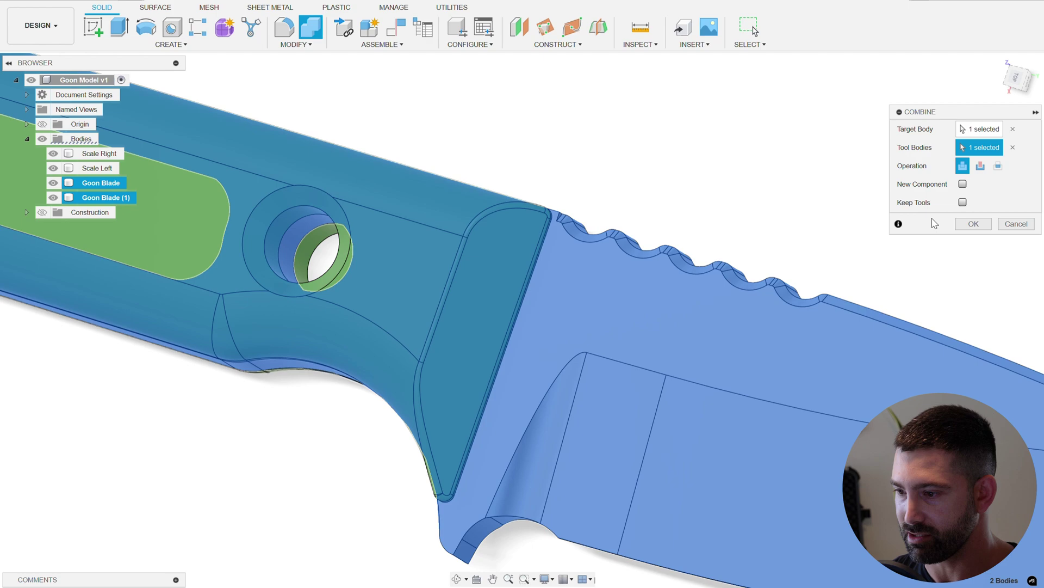
Step: Confirm the Join so the blade becomes the single body Goon Blade (1)
{"action": "left_click", "coordinate": [973, 224]}
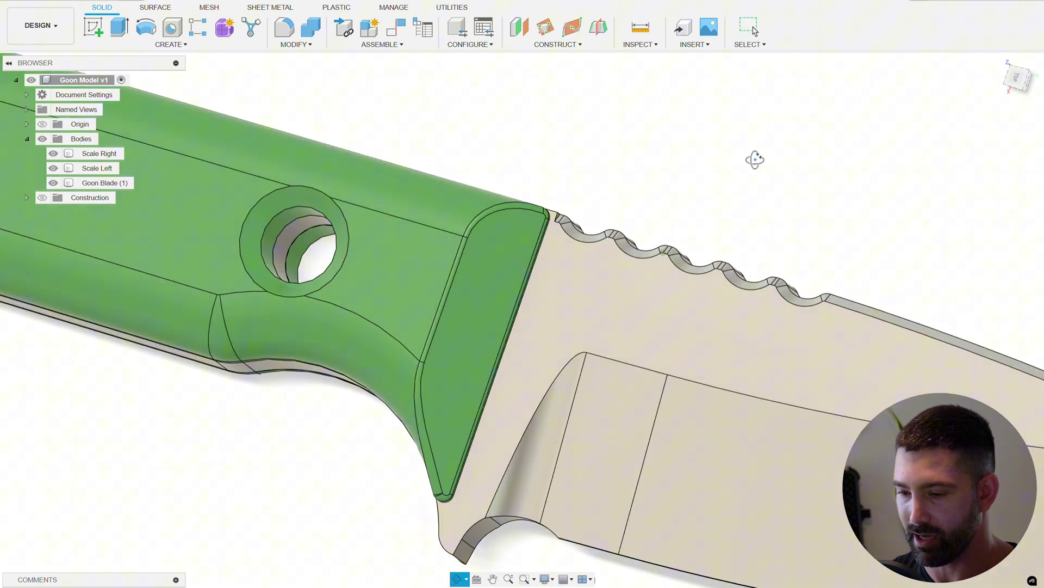
{"action": "middle_click_drag", "start_coordinate": [753, 158], "coordinate": [678, 226], "text": "shift"}
{"action": "scroll", "coordinate": [725, 170], "scroll_direction": "up", "scroll_amount": 10}
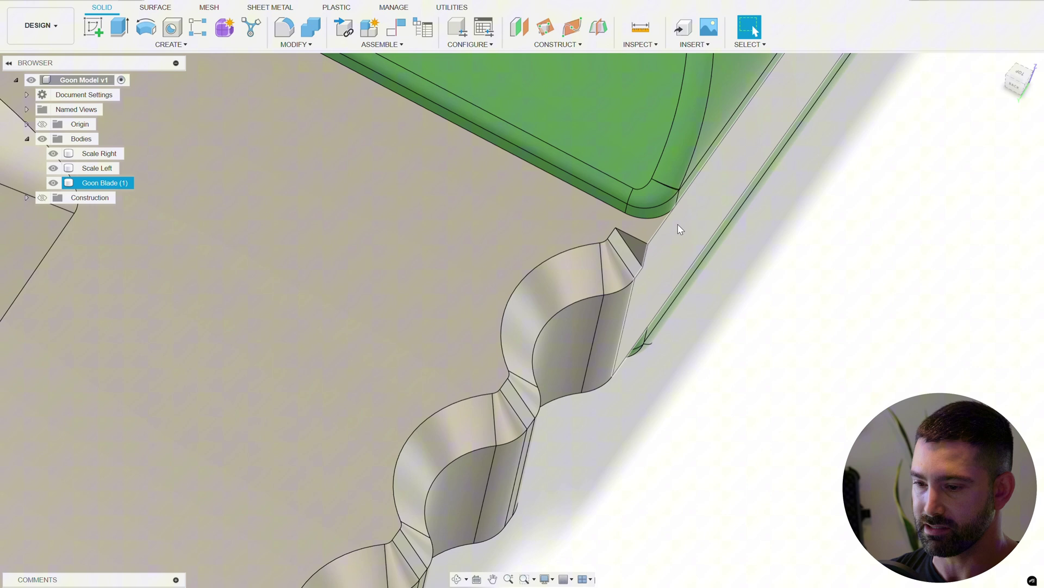
Step: Create a sketch on the small triangular face at the end of the serrations
{"action": "middle_click_drag", "start_coordinate": [630, 249], "coordinate": [642, 185], "text": "shift"}
{"action": "scroll", "coordinate": [547, 180], "scroll_direction": "down", "scroll_amount": 3}
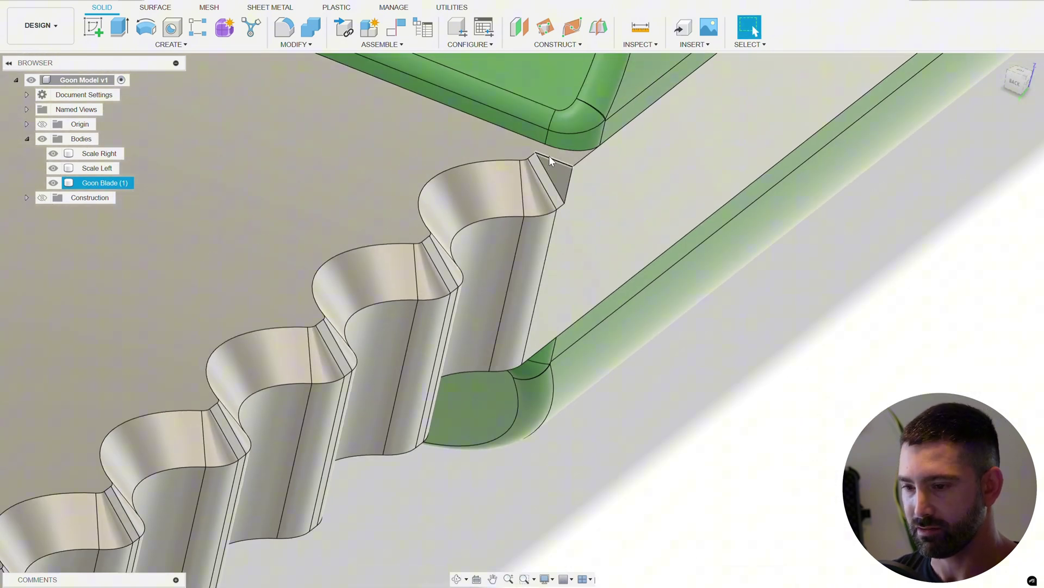
{"action": "scroll", "coordinate": [618, 201], "scroll_direction": "down", "scroll_amount": 3}
{"action": "scroll", "coordinate": [591, 199], "scroll_direction": "up", "scroll_amount": 4}
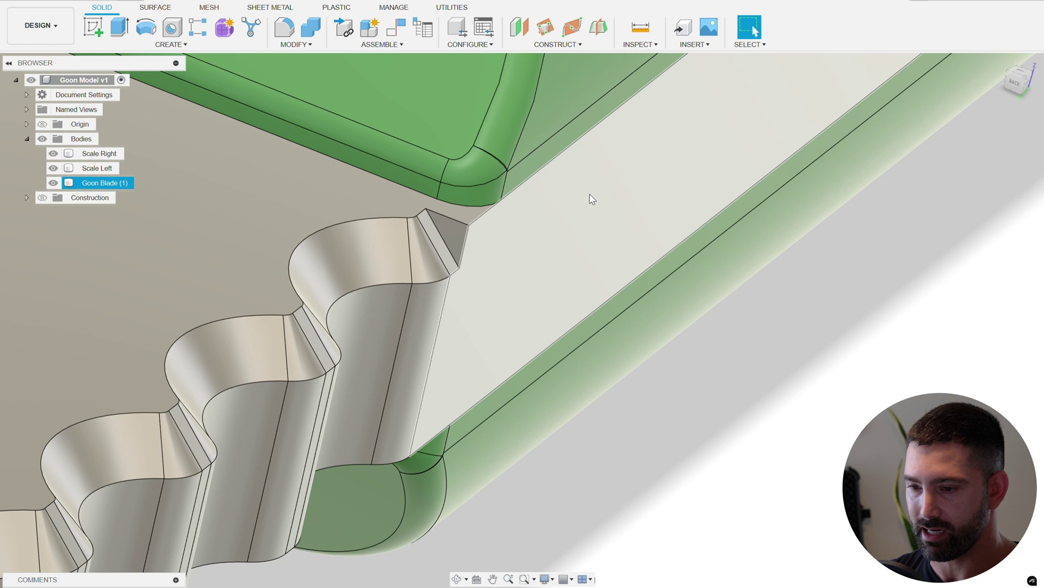
{"action": "scroll", "coordinate": [478, 198], "scroll_direction": "down", "scroll_amount": 2}
{"action": "scroll", "coordinate": [546, 286], "scroll_direction": "up", "scroll_amount": 3}
{"action": "scroll", "coordinate": [541, 286], "scroll_direction": "down", "scroll_amount": 1}
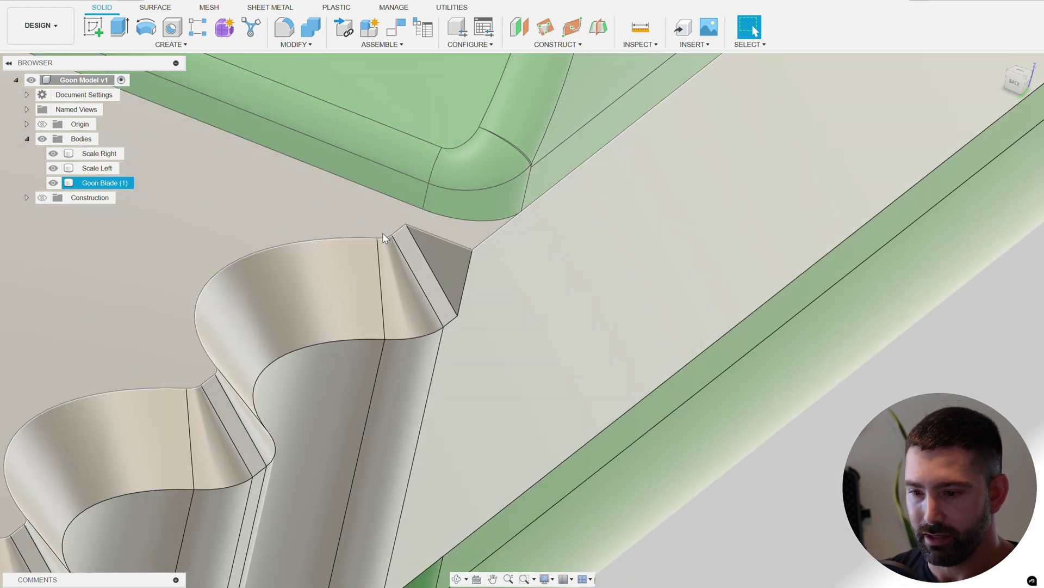
{"action": "right_click", "coordinate": [454, 262]}
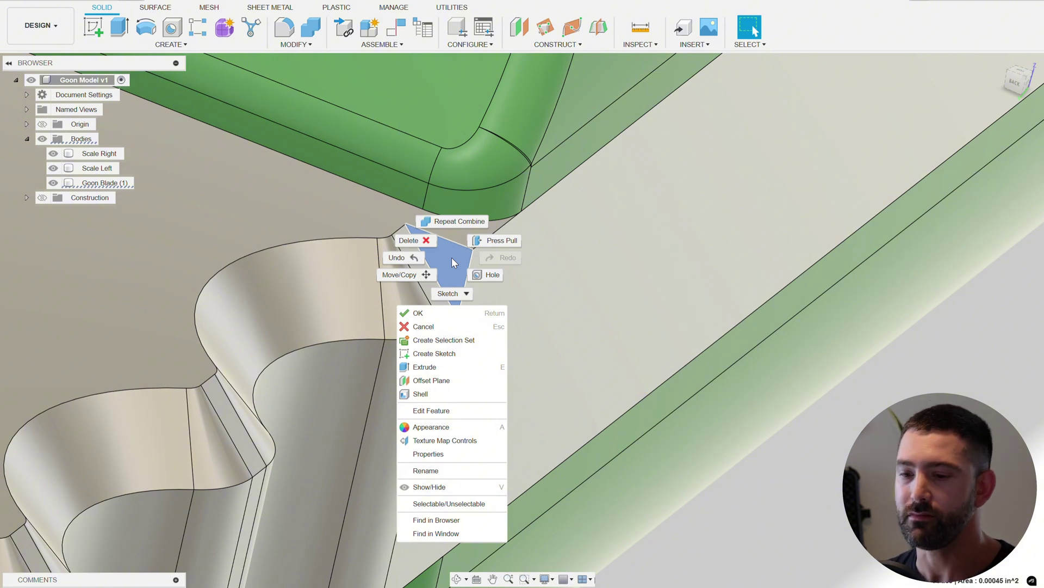
{"action": "left_click", "coordinate": [463, 354]}
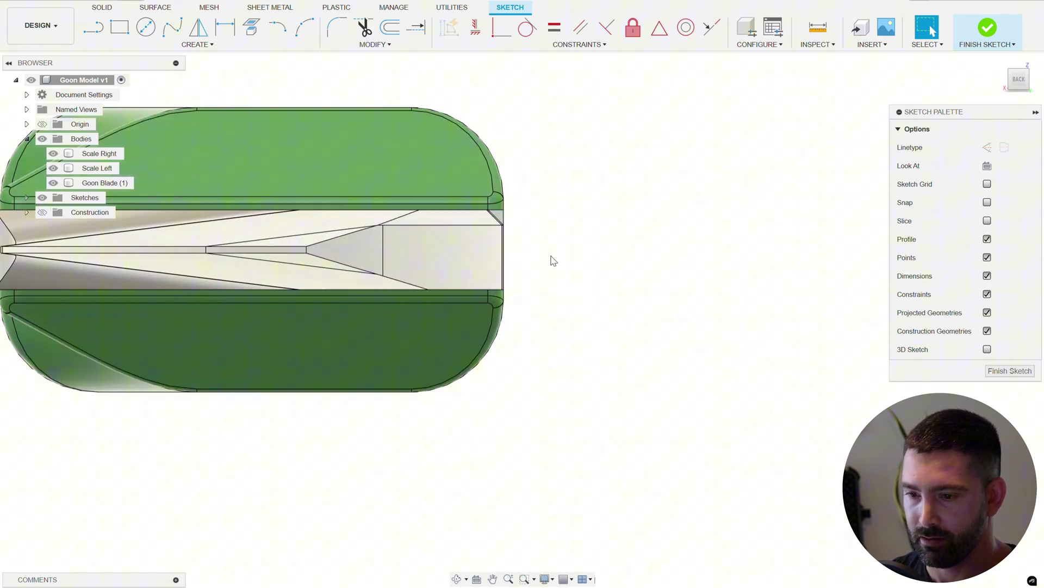
Step: Draw a 3-point rectangle from the face corners, sides about 0.04243 in
{"action": "mouse_move", "coordinate": [513, 196]}
{"action": "middle_mouse_down", "text": "shift"}
{"action": "mouse_move", "coordinate": [560, 146]}
{"action": "mouse_move", "coordinate": [609, 178]}
{"action": "mouse_move", "coordinate": [582, 184]}
{"action": "middle_mouse_up", "text": "shift"}
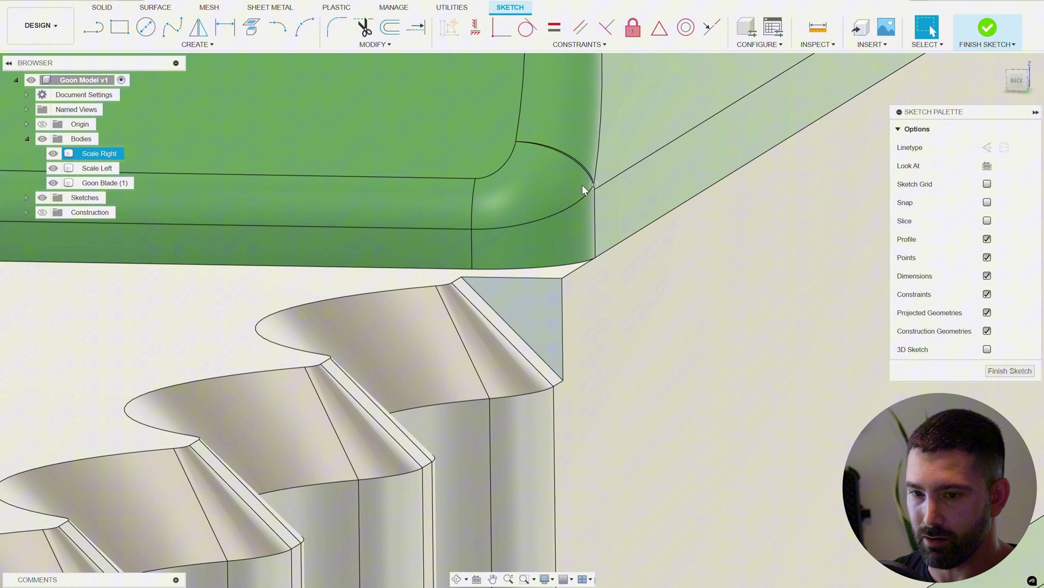
{"action": "left_click", "coordinate": [213, 44]}
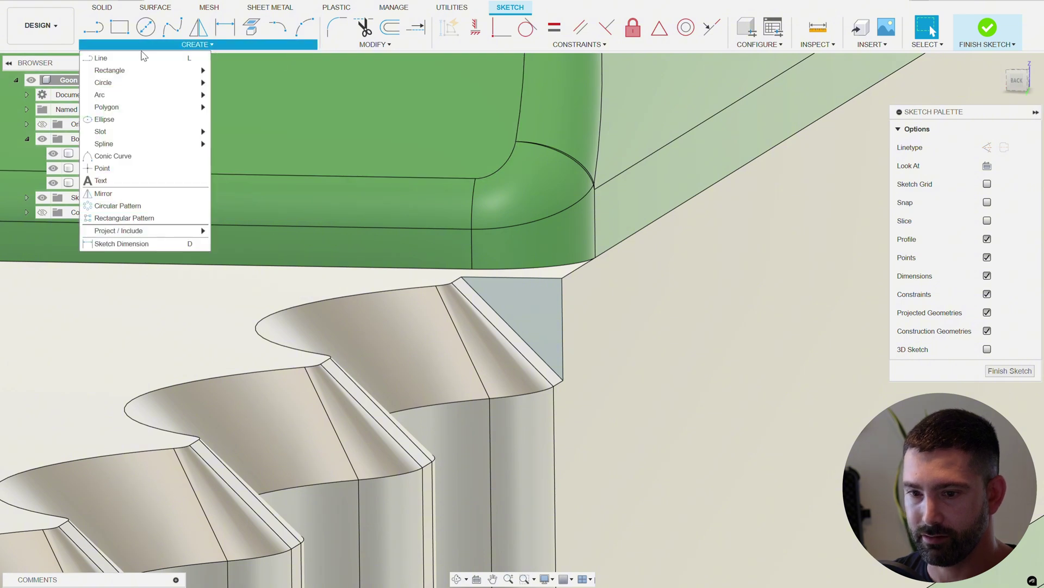
{"action": "mouse_move", "coordinate": [143, 70]}
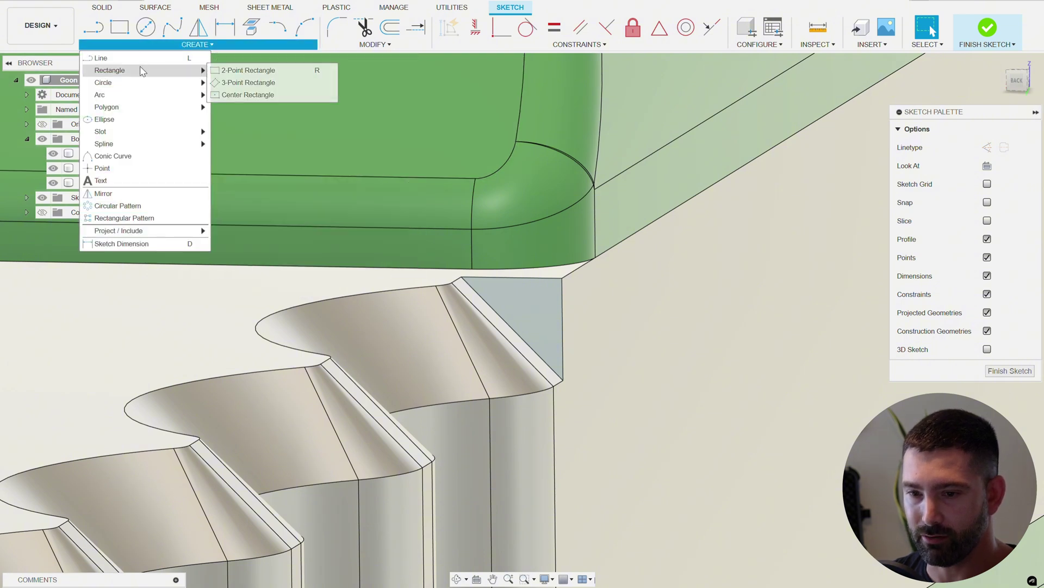
{"action": "left_click", "coordinate": [246, 83]}
{"action": "scroll", "coordinate": [588, 376], "scroll_direction": "up", "scroll_amount": 3}
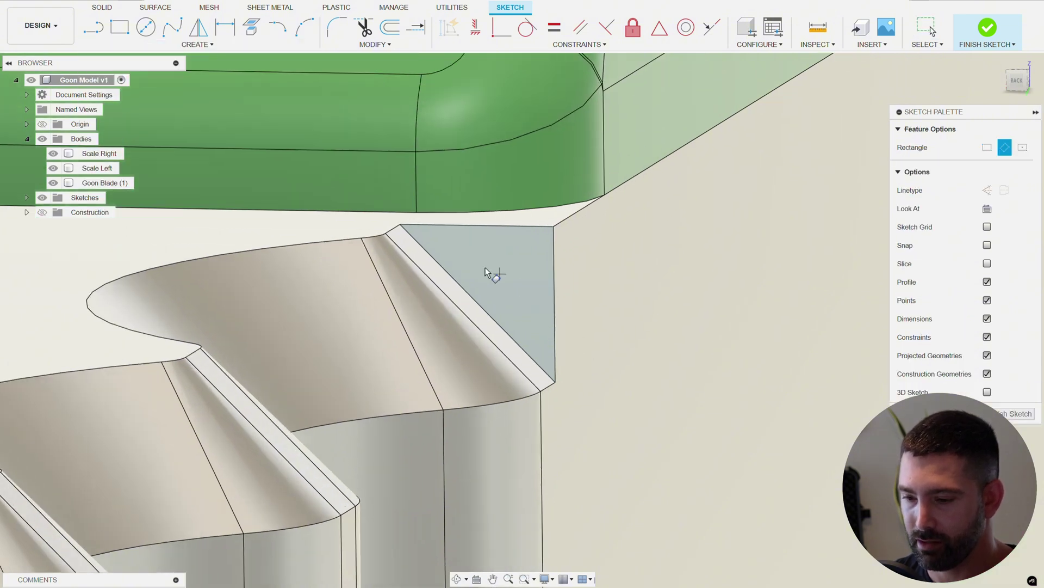
{"action": "left_click", "coordinate": [401, 225]}
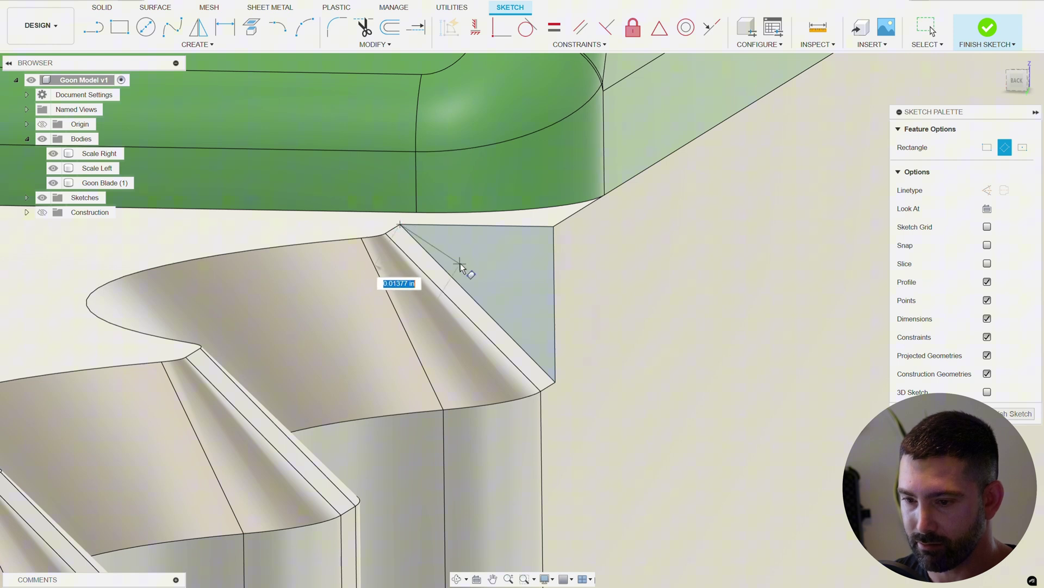
{"action": "left_click", "coordinate": [555, 382]}
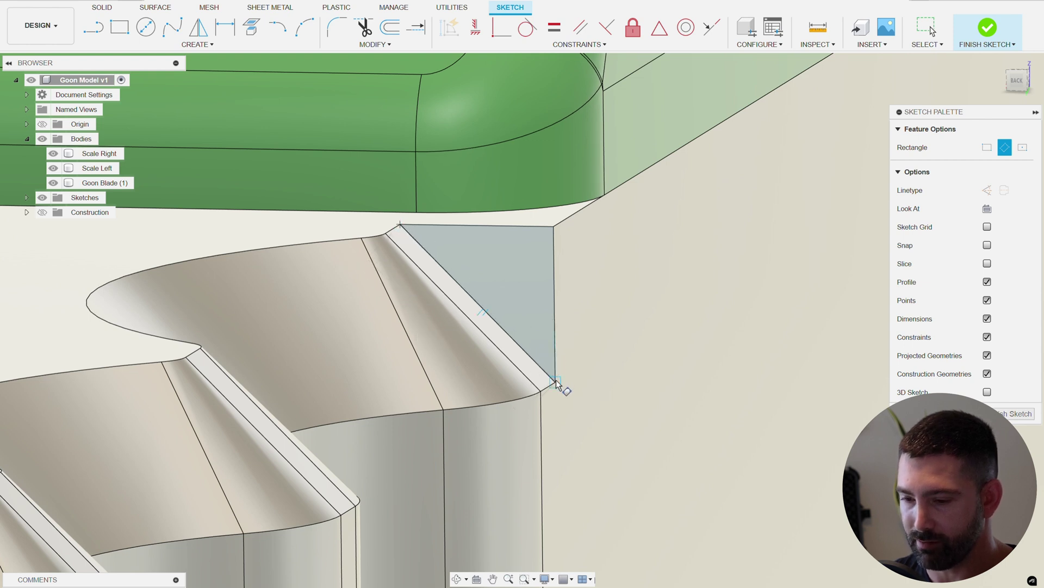
{"action": "left_click", "coordinate": [690, 240]}
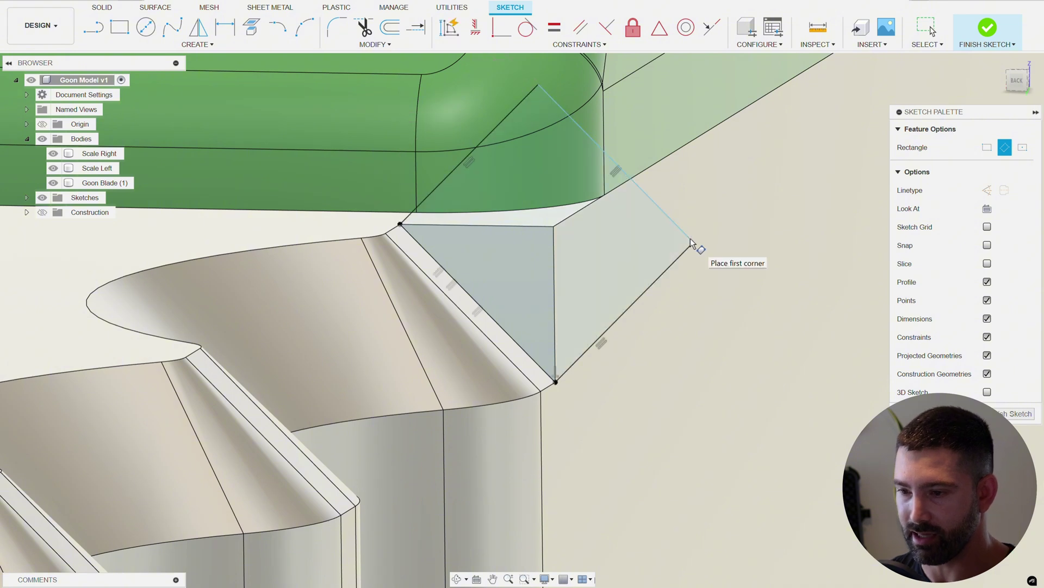
{"action": "key", "text": "Escape"}
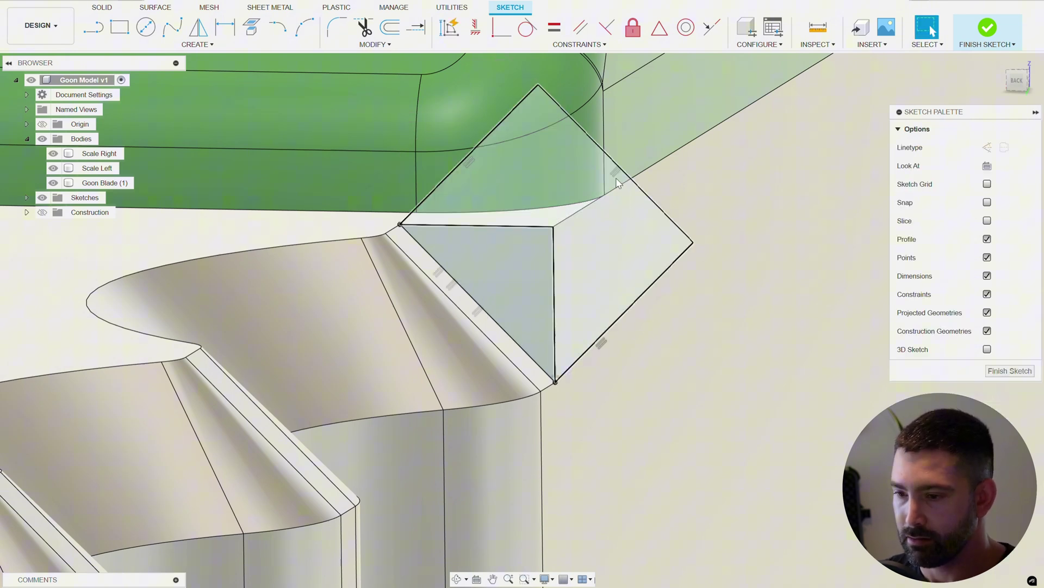
Step: Delete the rectangle's parallel constraint
{"action": "right_click", "coordinate": [617, 178]}
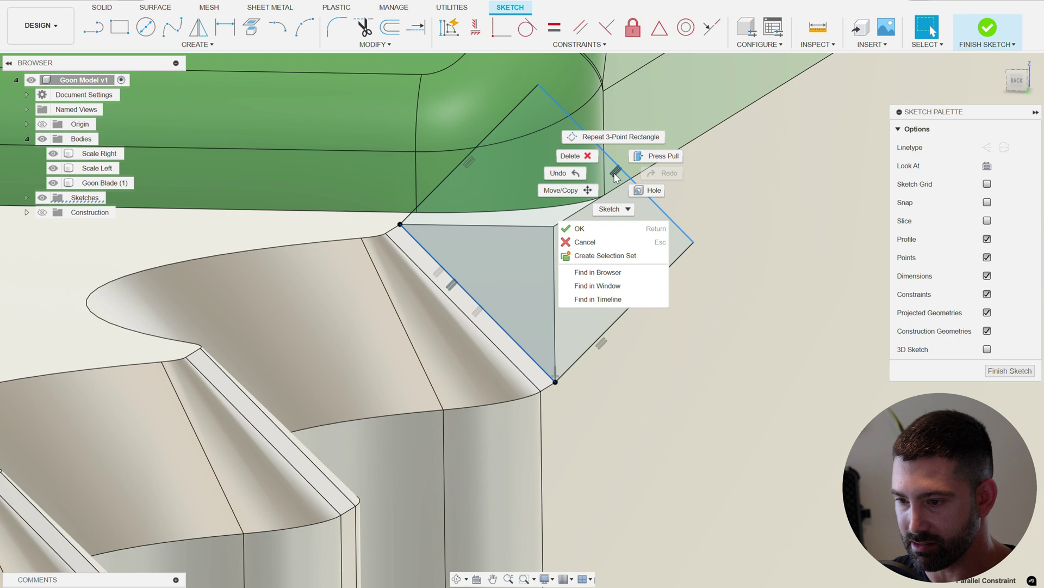
{"action": "left_click", "coordinate": [588, 156]}
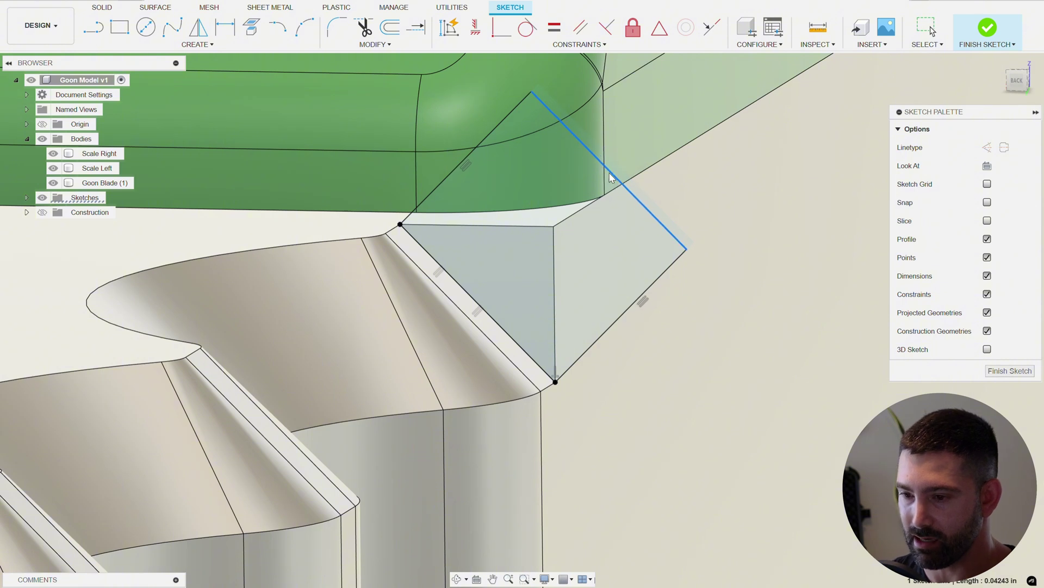
{"action": "scroll", "coordinate": [540, 232], "scroll_direction": "down", "scroll_amount": 3}
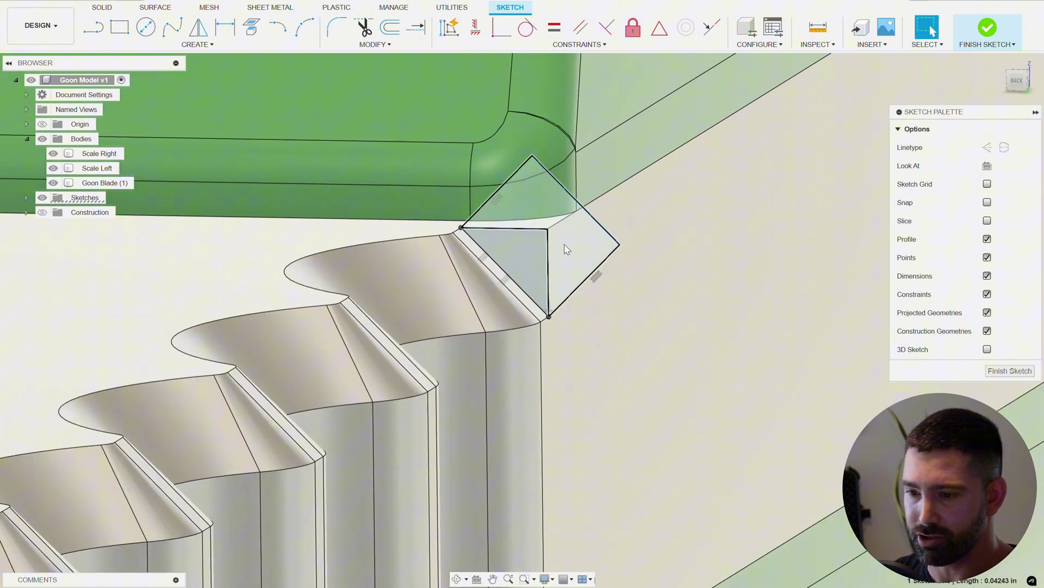
Step: Finish the sketch and start a Revolve with both sketched profiles selected
{"action": "left_click", "coordinate": [988, 34]}
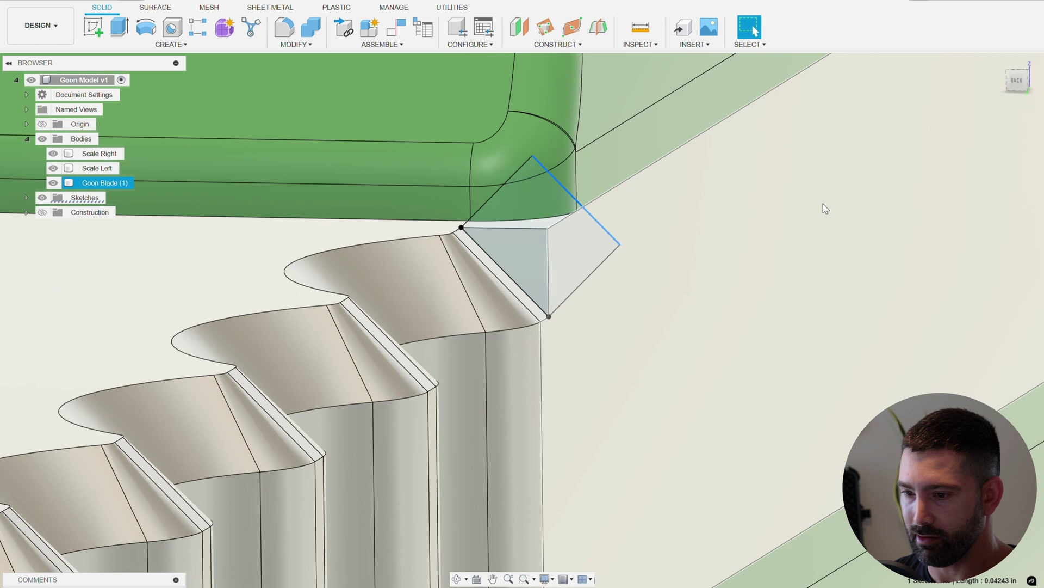
{"action": "scroll", "coordinate": [730, 256], "scroll_direction": "up", "scroll_amount": 5}
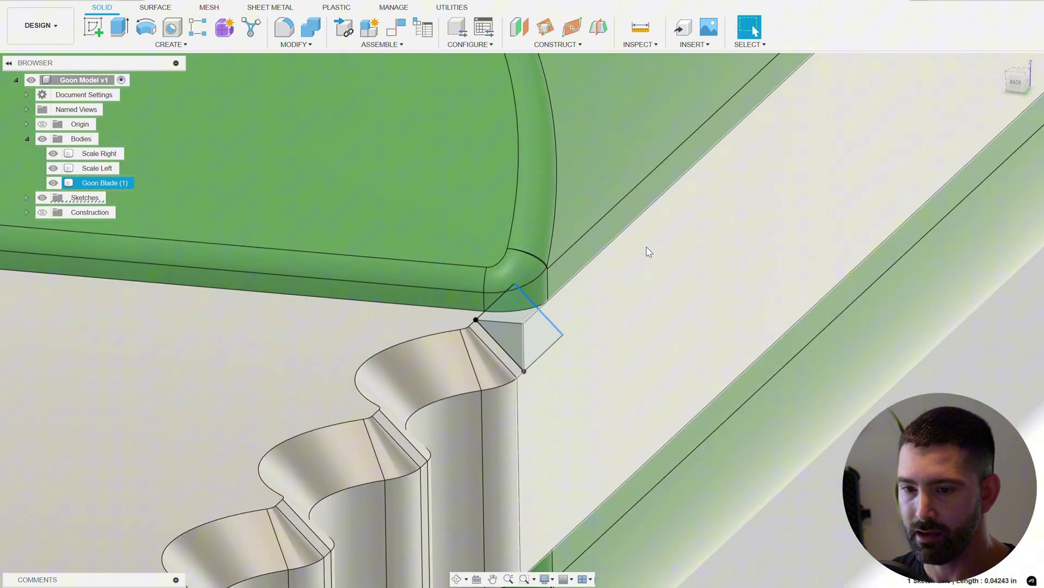
{"action": "left_click", "coordinate": [147, 30]}
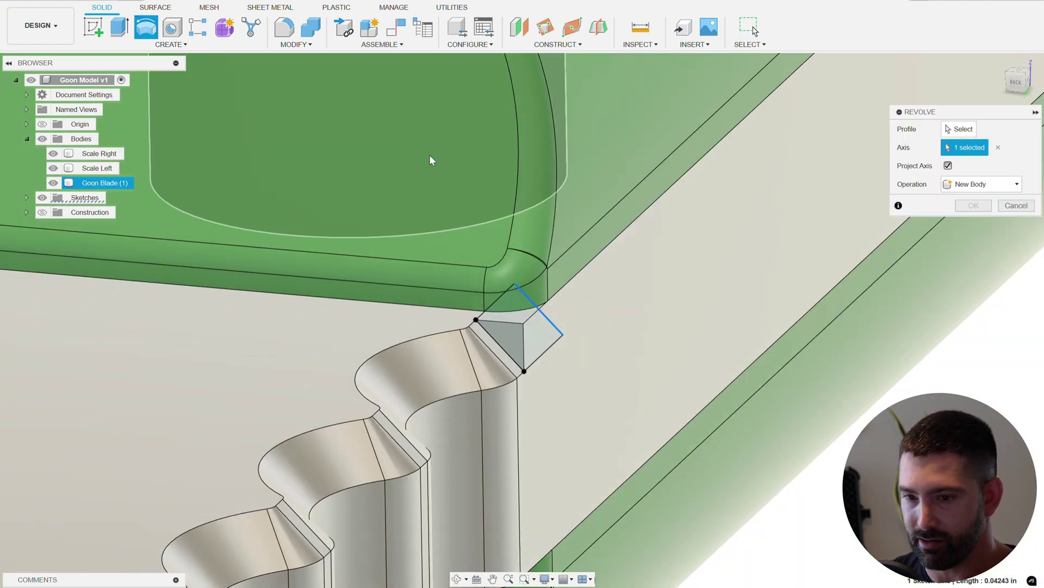
{"action": "scroll", "coordinate": [544, 306], "scroll_direction": "up", "scroll_amount": 5}
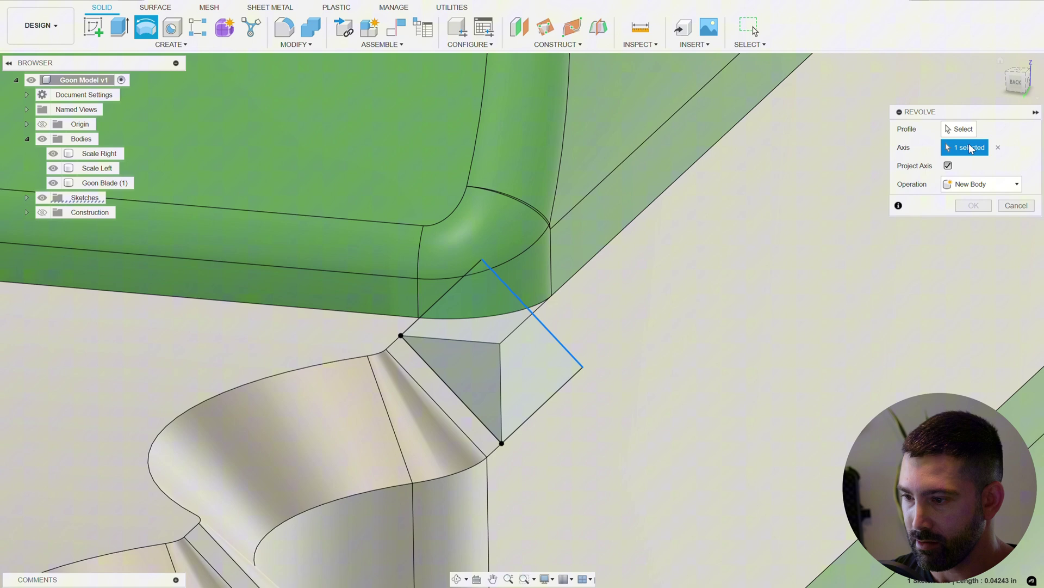
{"action": "left_click", "coordinate": [998, 148]}
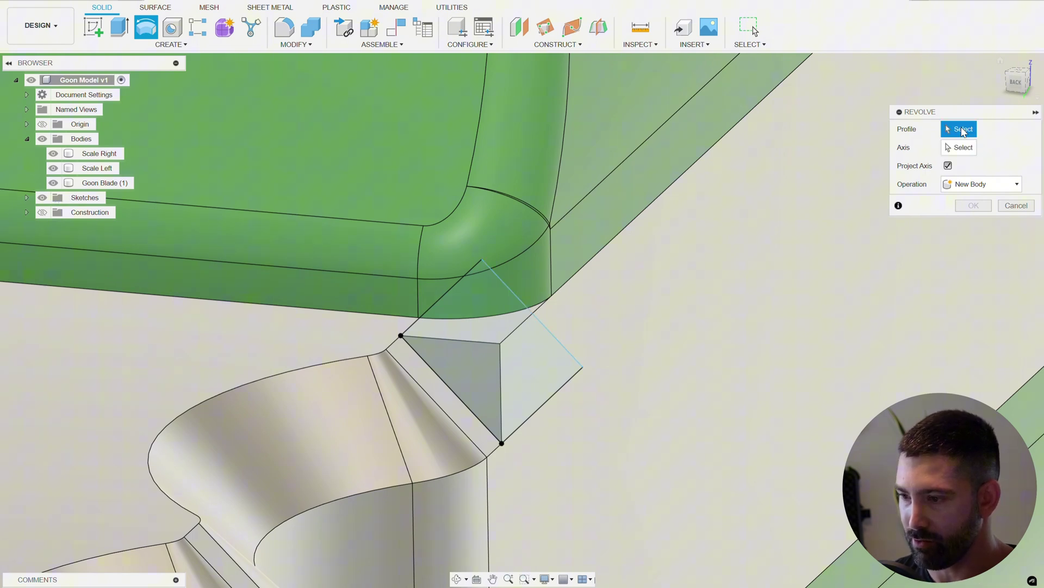
{"action": "left_click", "coordinate": [485, 298]}
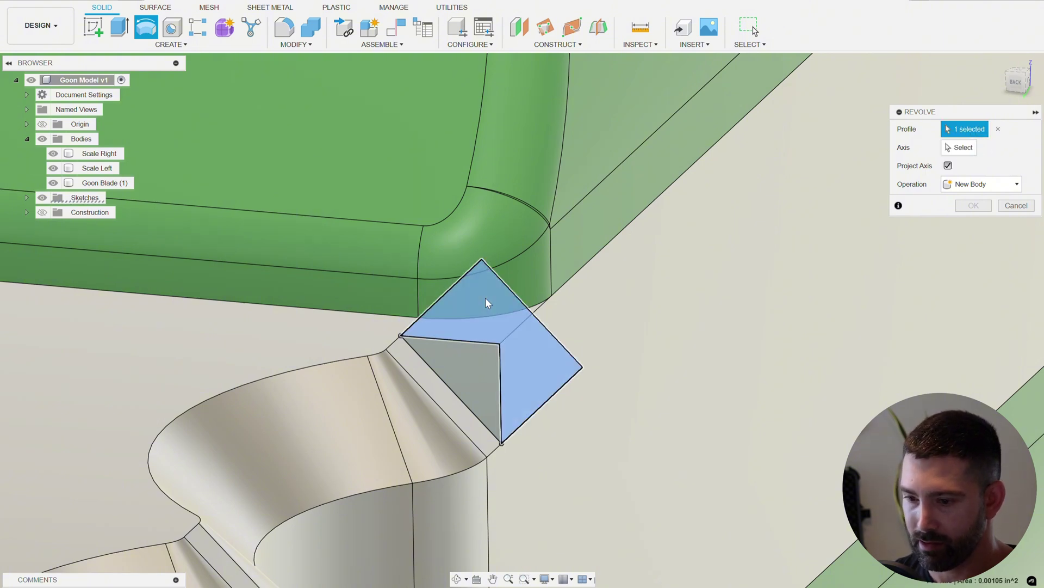
{"action": "left_click", "coordinate": [486, 367]}
{"action": "scroll", "coordinate": [485, 367], "scroll_direction": "down", "scroll_amount": 1}
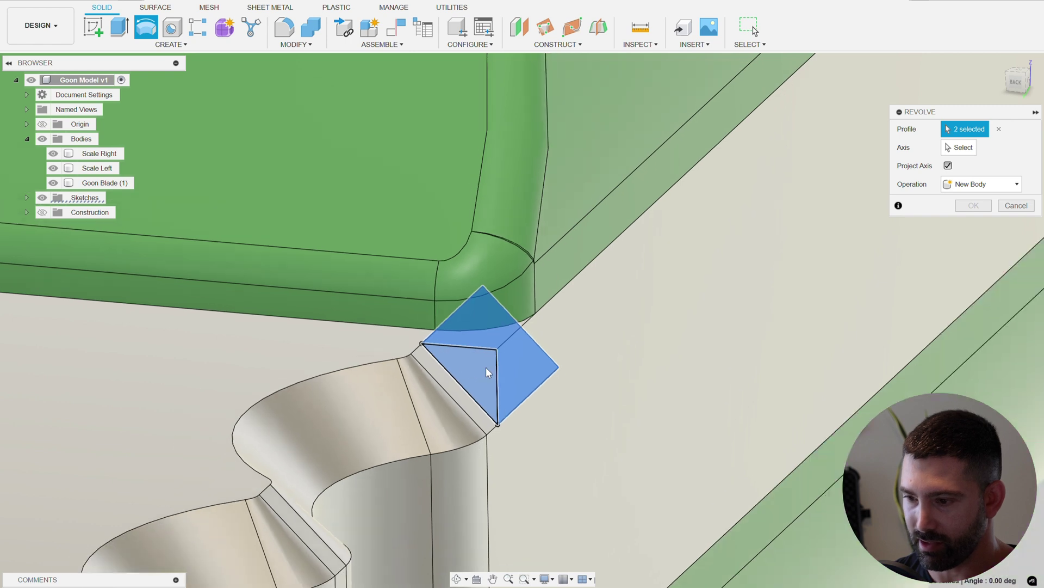
Step: Use the profile edge as the axis and apply a 360° revolve cut
{"action": "left_click", "coordinate": [960, 148]}
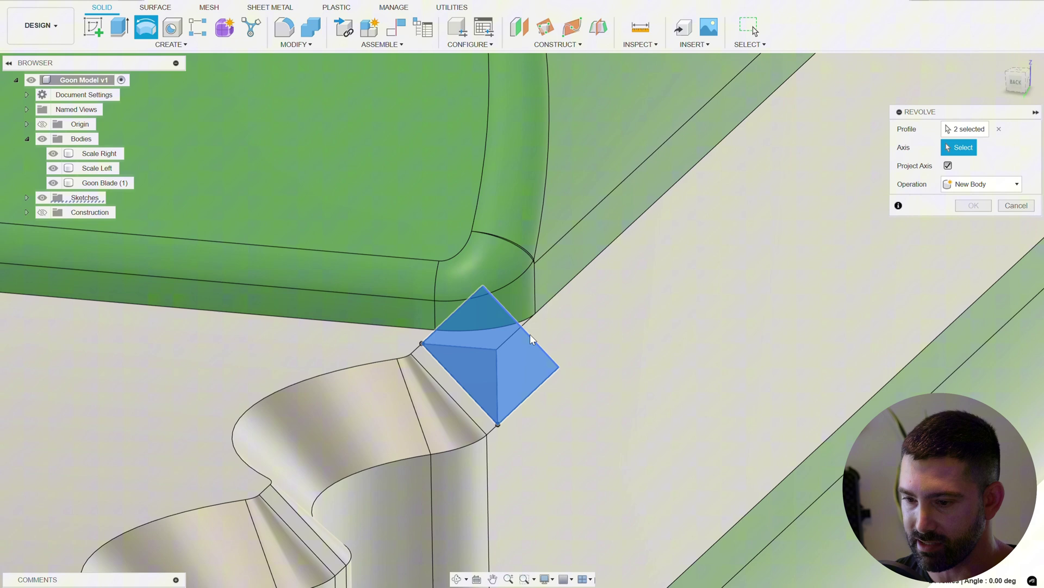
{"action": "left_click", "coordinate": [530, 334]}
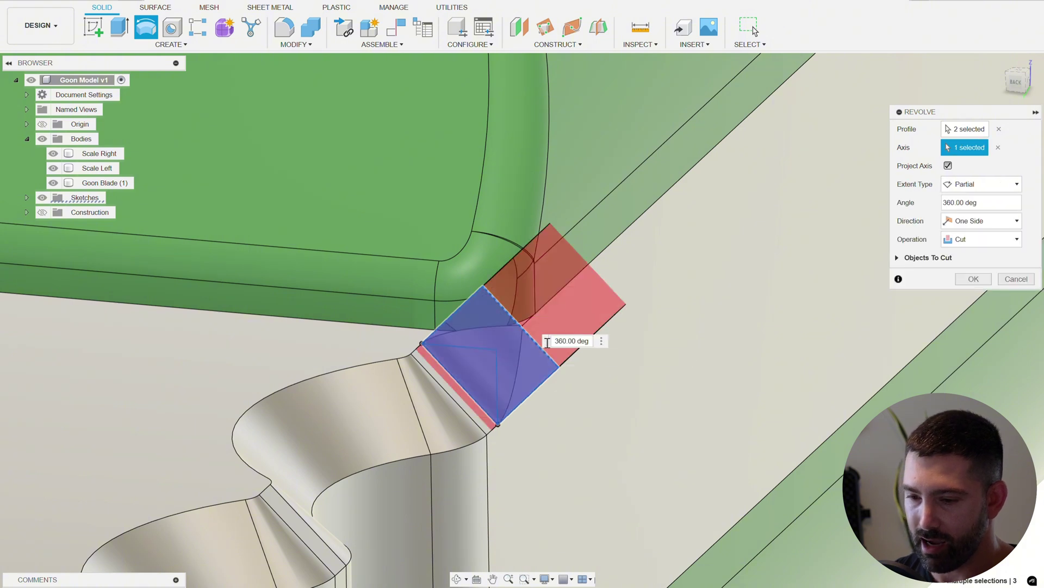
{"action": "middle_click_drag", "start_coordinate": [692, 237], "coordinate": [433, 318], "text": "shift"}
{"action": "scroll", "coordinate": [433, 318], "scroll_direction": "up", "scroll_amount": 5}
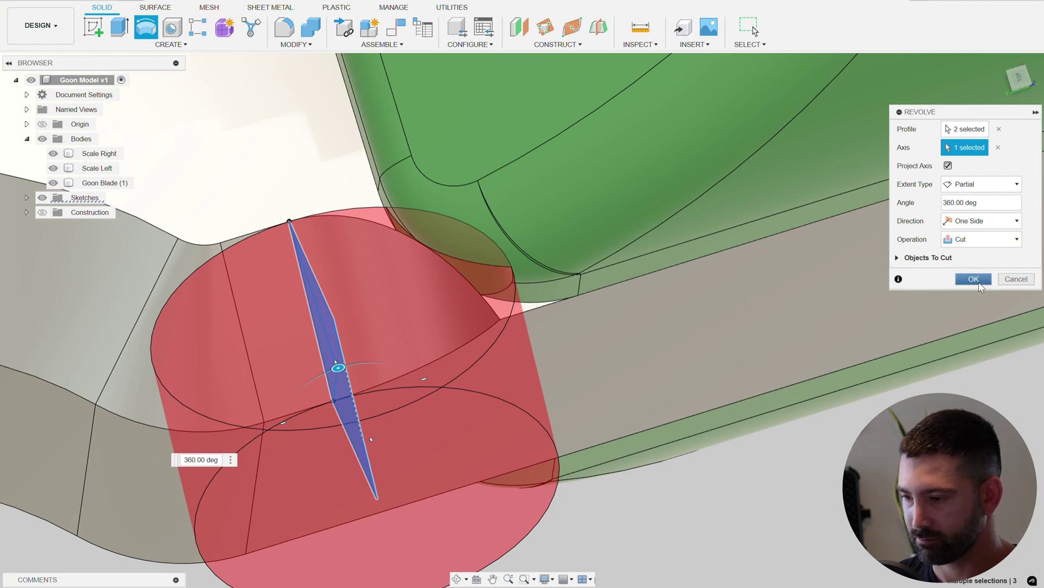
{"action": "left_click", "coordinate": [978, 281]}
{"action": "middle_click_drag", "start_coordinate": [781, 380], "coordinate": [432, 369], "text": "shift"}
Step: Delete the small wedge face on Scale Right and the adjoining blade plunge face
{"action": "scroll", "coordinate": [299, 303], "scroll_direction": "down", "scroll_amount": 3}
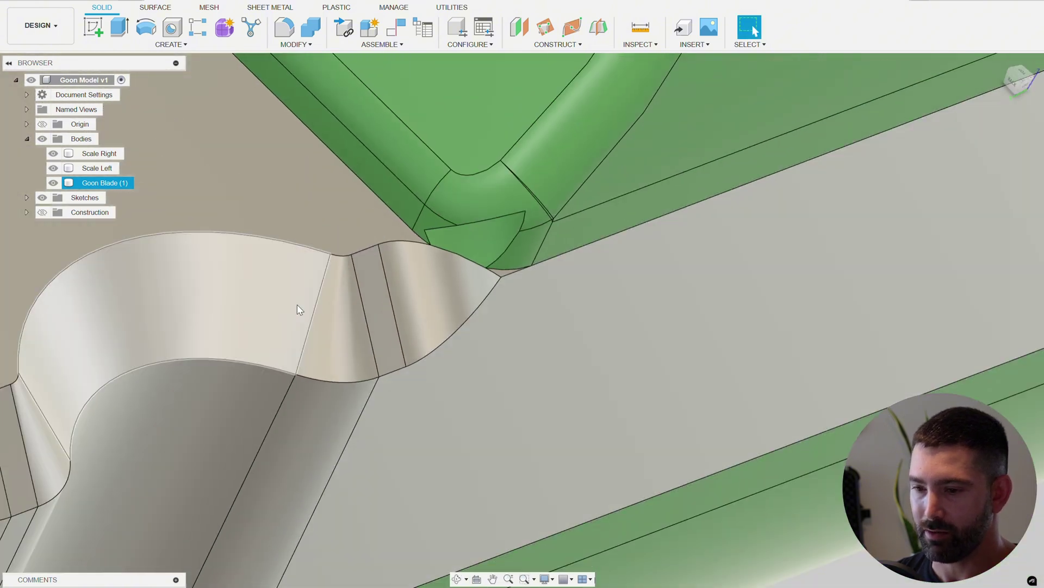
{"action": "scroll", "coordinate": [483, 305], "scroll_direction": "up", "scroll_amount": 4}
{"action": "scroll", "coordinate": [466, 311], "scroll_direction": "up", "scroll_amount": 3}
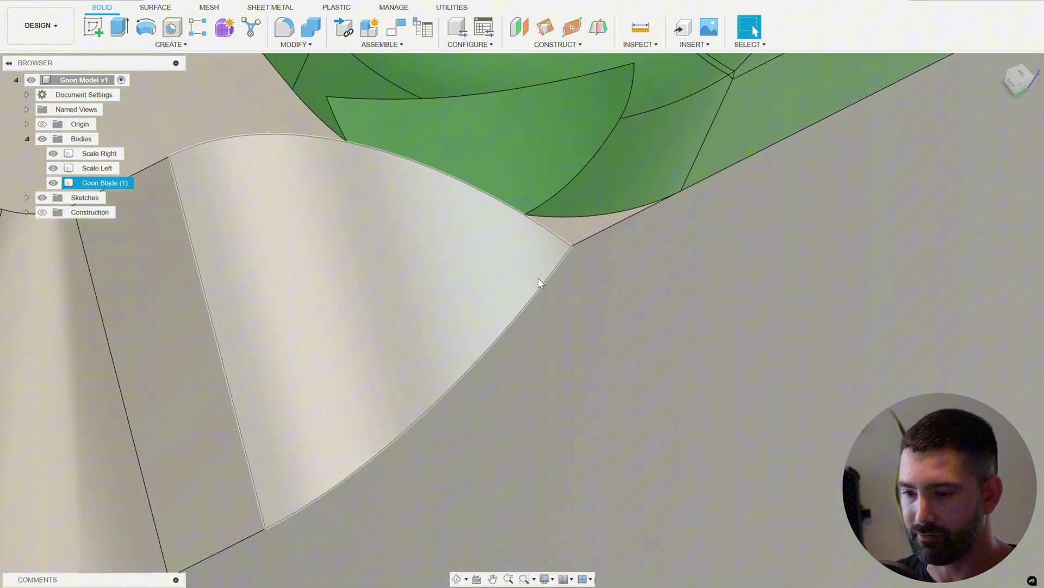
{"action": "middle_click_drag", "start_coordinate": [536, 280], "coordinate": [567, 270], "text": "shift"}
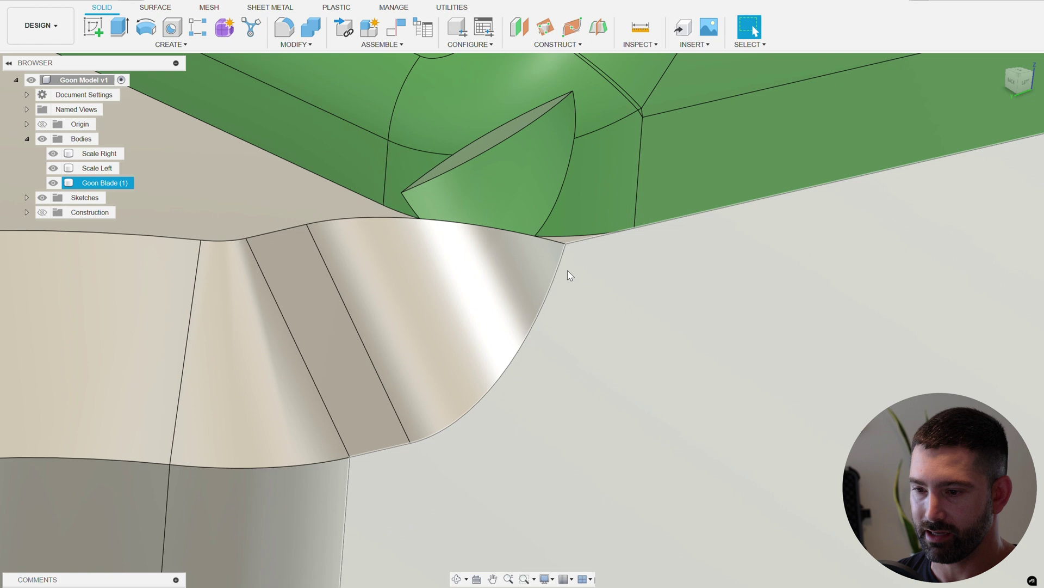
{"action": "left_click", "coordinate": [530, 182]}
{"action": "middle_click_drag", "start_coordinate": [530, 181], "coordinate": [533, 194], "text": "shift"}
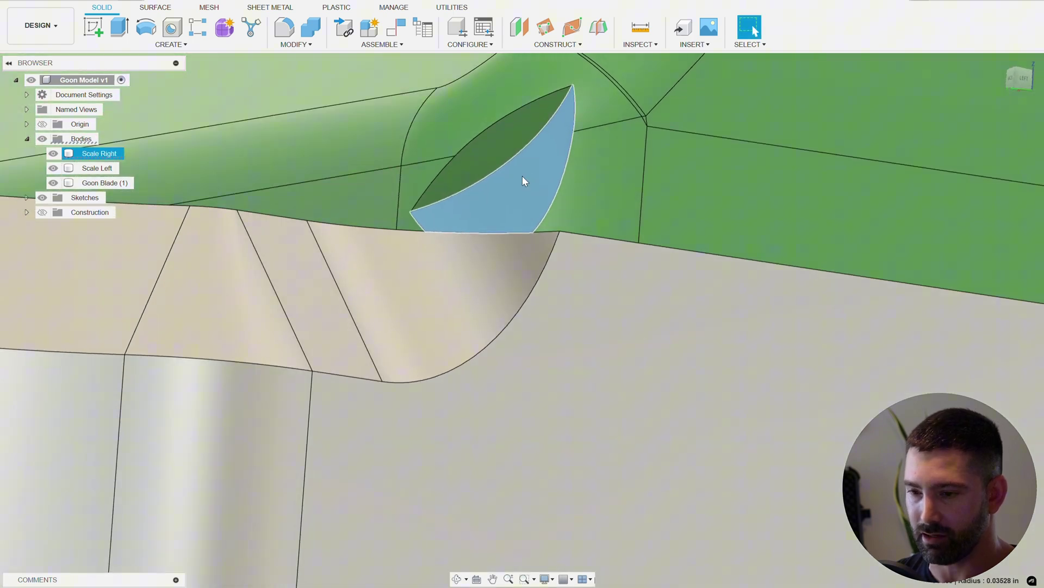
{"action": "left_click", "coordinate": [518, 278], "text": "shift"}
{"action": "middle_click_drag", "start_coordinate": [517, 279], "coordinate": [517, 326], "text": "shift"}
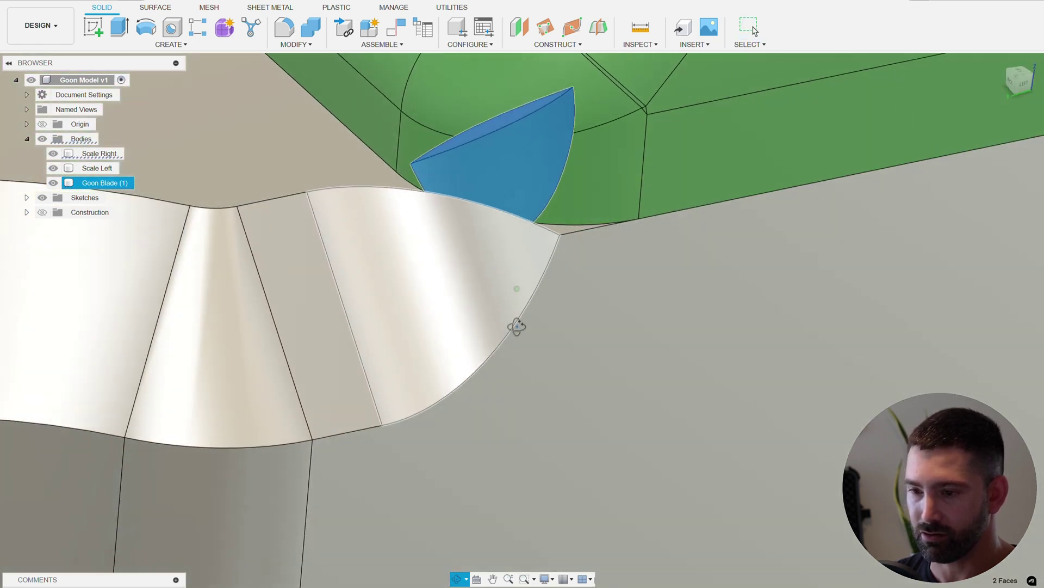
{"action": "key", "text": "Delete"}
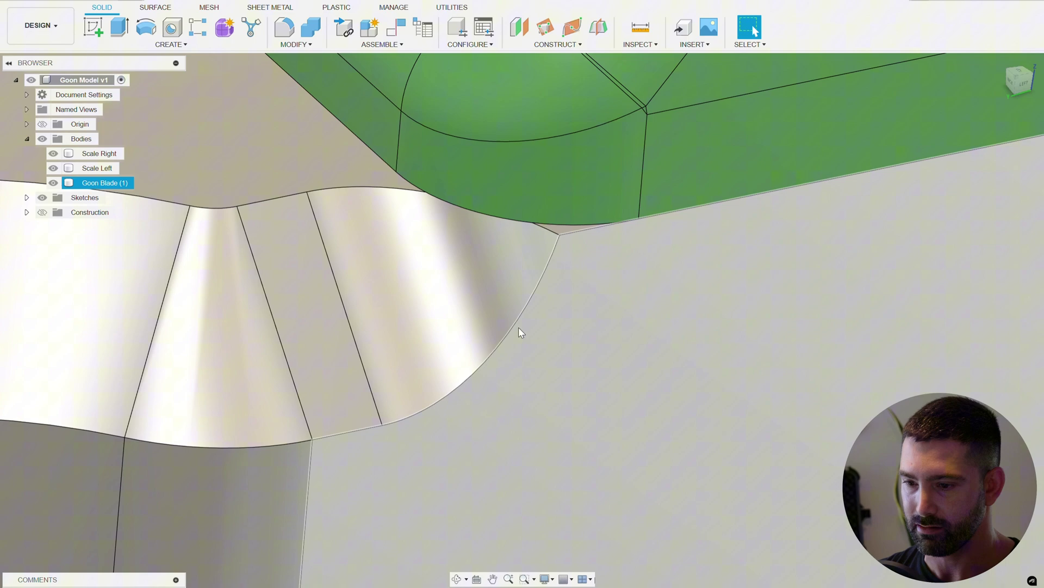
{"action": "scroll", "coordinate": [517, 327], "scroll_direction": "down", "scroll_amount": 3}
{"action": "middle_click_drag", "start_coordinate": [517, 327], "coordinate": [472, 392], "text": "shift"}
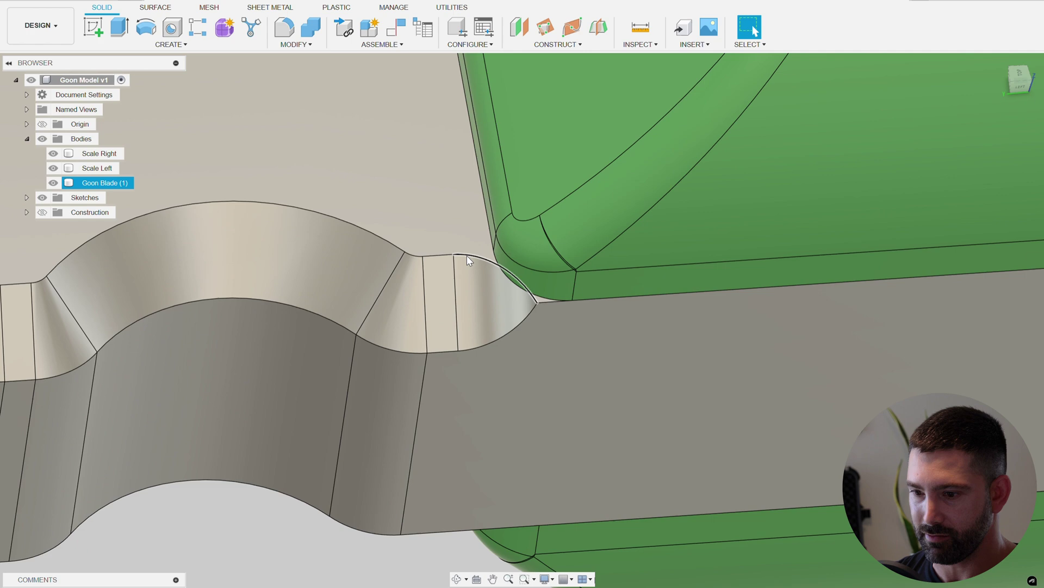
{"action": "middle_click_drag", "start_coordinate": [531, 326], "coordinate": [563, 335], "text": "shift"}
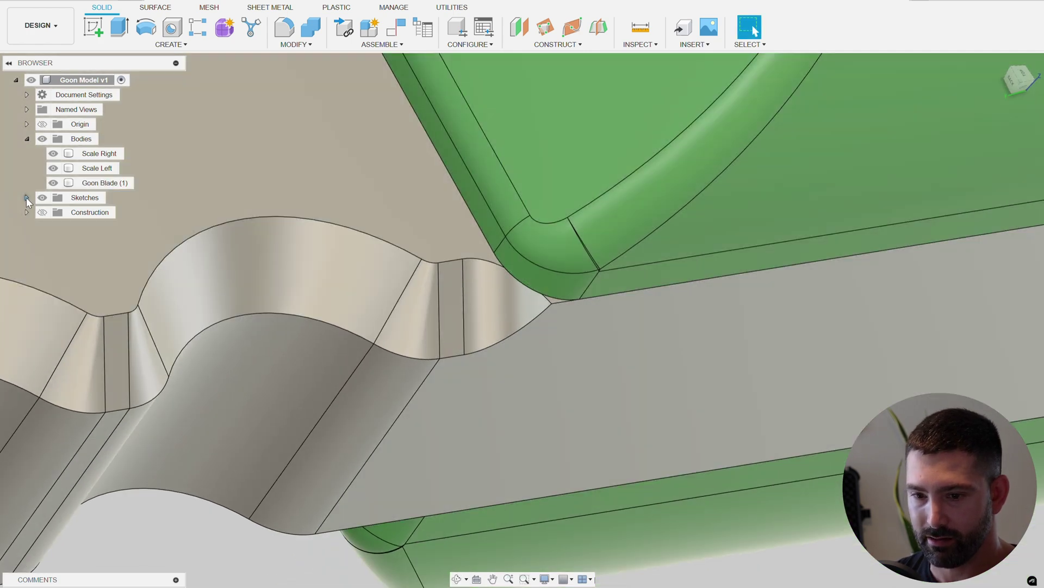
Step: Select Sketch1 from the Sketches folder and drag its right profile edge to the left
{"action": "left_click", "coordinate": [26, 198]}
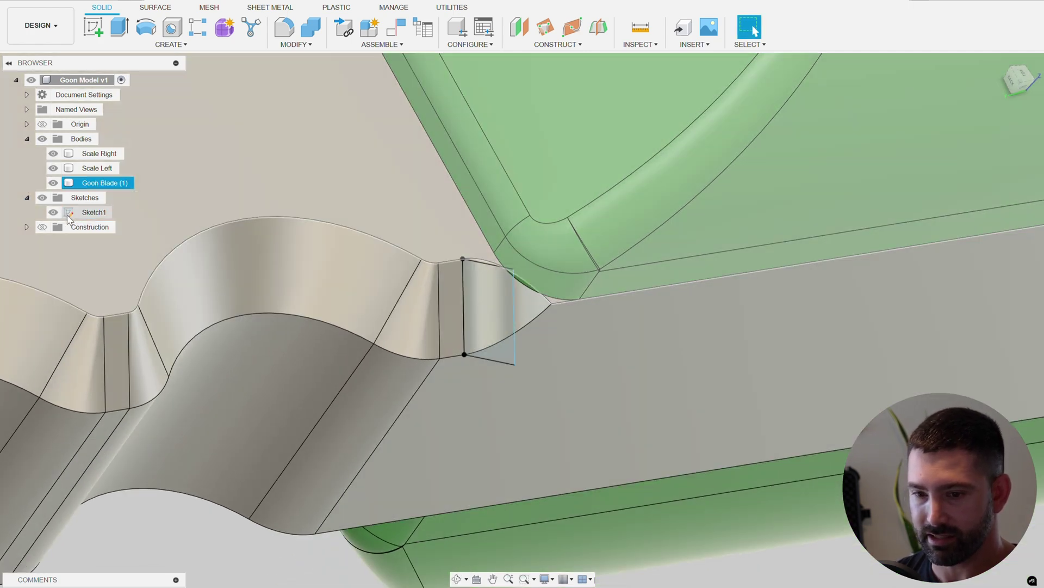
{"action": "mouse_move", "coordinate": [446, 305]}
{"action": "middle_mouse_down", "text": "shift"}
{"action": "mouse_move", "coordinate": [492, 326]}
{"action": "mouse_move", "coordinate": [642, 303]}
{"action": "mouse_move", "coordinate": [634, 333]}
{"action": "middle_mouse_up", "text": "shift"}
{"action": "left_click", "coordinate": [635, 333]}
{"action": "left_click", "coordinate": [643, 341]}
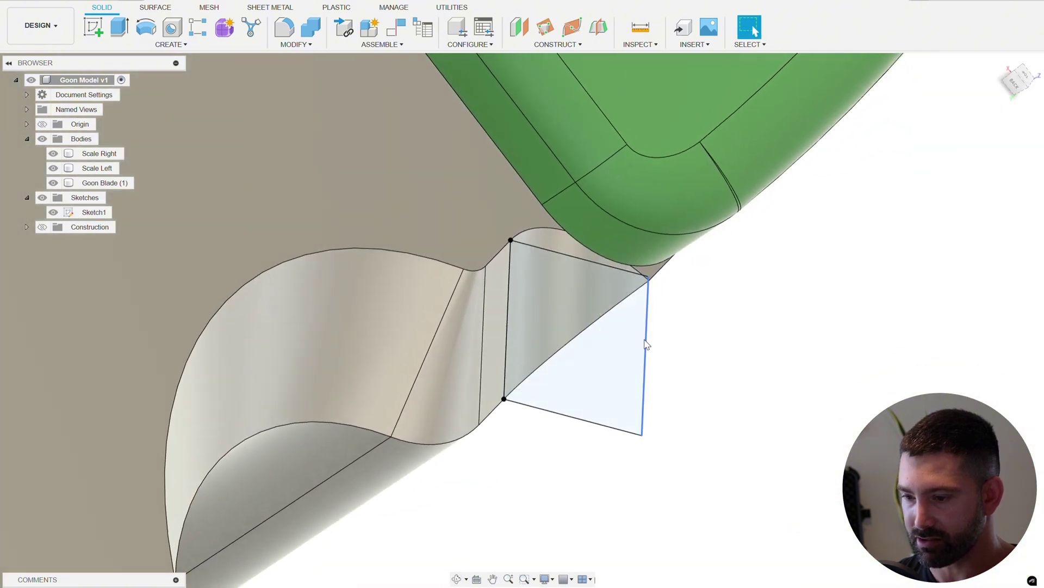
{"action": "left_click_drag", "start_coordinate": [646, 344], "coordinate": [610, 342]}
Step: Nudge the profile edge slightly right and start a line at the notch's upper corner
{"action": "mouse_move", "coordinate": [610, 342]}
{"action": "middle_mouse_down", "text": "shift"}
{"action": "mouse_move", "coordinate": [647, 334]}
{"action": "mouse_move", "coordinate": [597, 327]}
{"action": "middle_mouse_up", "text": "shift"}
{"action": "scroll", "coordinate": [611, 326], "scroll_direction": "up", "scroll_amount": 4}
{"action": "mouse_move", "coordinate": [676, 326]}
{"action": "middle_mouse_down", "text": "shift"}
{"action": "mouse_move", "coordinate": [688, 333]}
{"action": "mouse_move", "coordinate": [586, 381]}
{"action": "mouse_move", "coordinate": [578, 394]}
{"action": "mouse_move", "coordinate": [602, 386]}
{"action": "mouse_move", "coordinate": [691, 443]}
{"action": "middle_mouse_up", "text": "shift"}
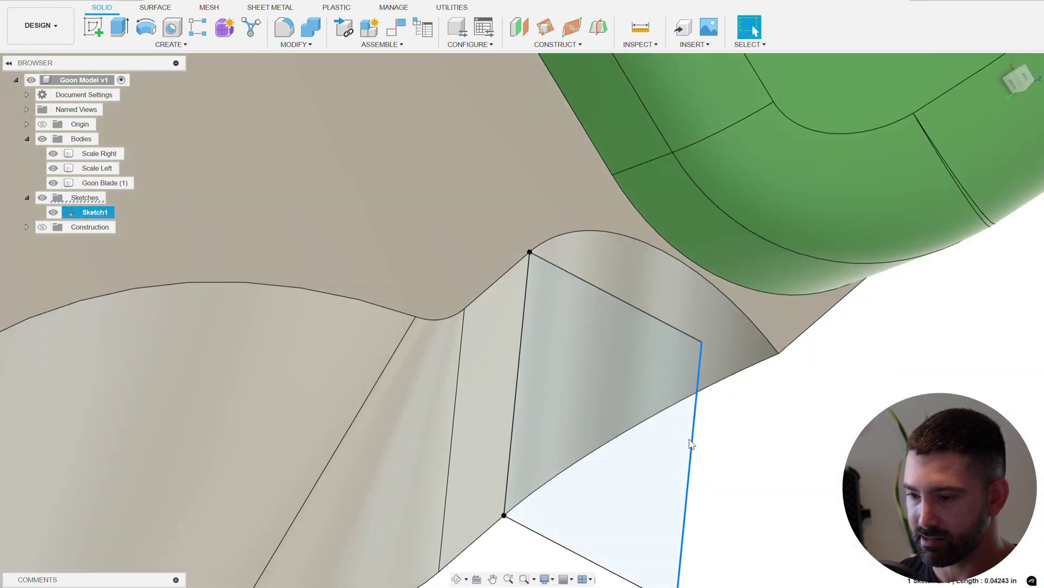
{"action": "left_click_drag", "start_coordinate": [692, 455], "coordinate": [700, 457]}
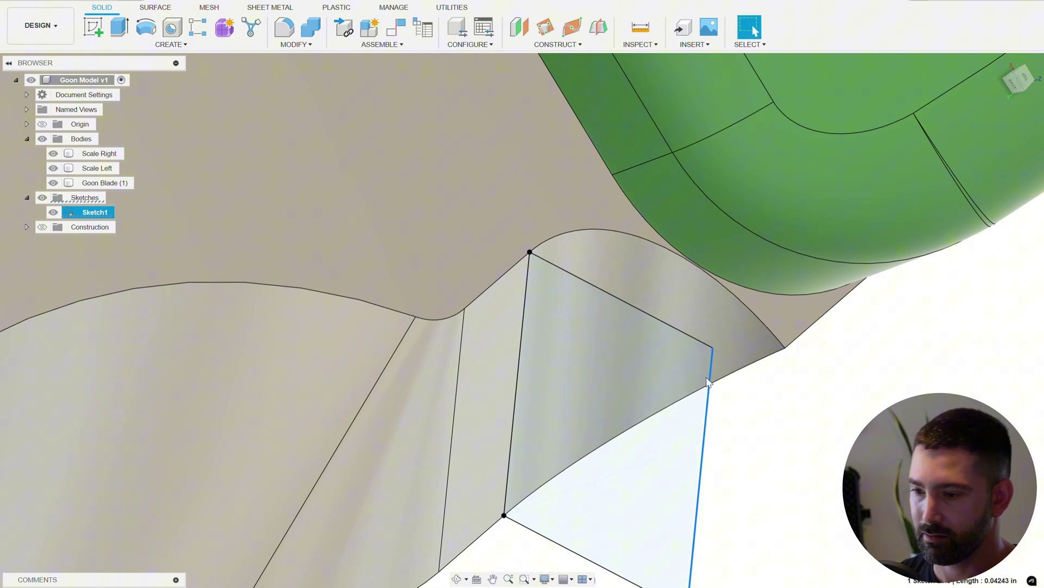
{"action": "middle_click_drag", "start_coordinate": [708, 382], "coordinate": [462, 311], "text": "shift"}
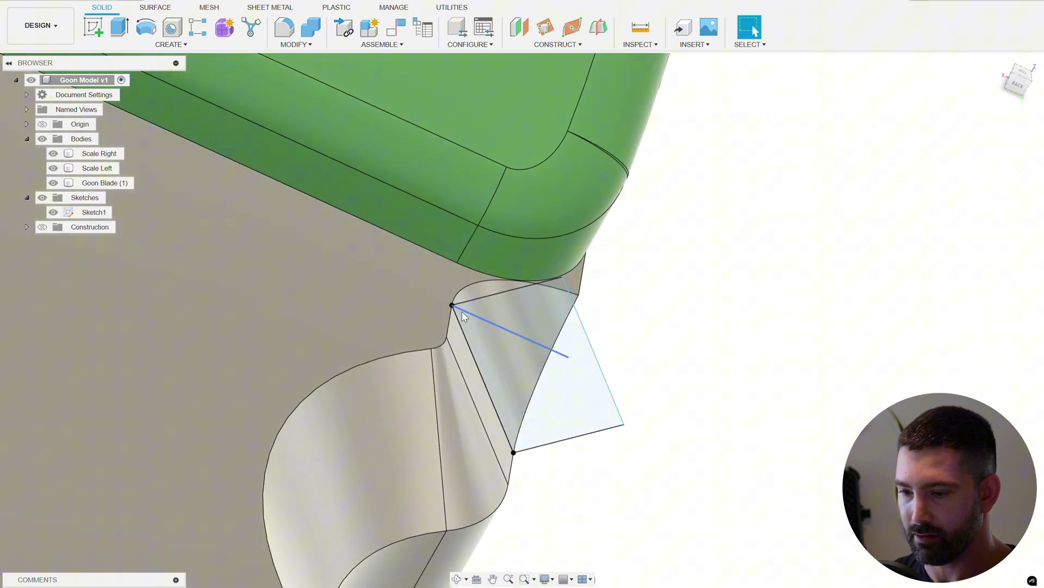
{"action": "left_click", "coordinate": [452, 304]}
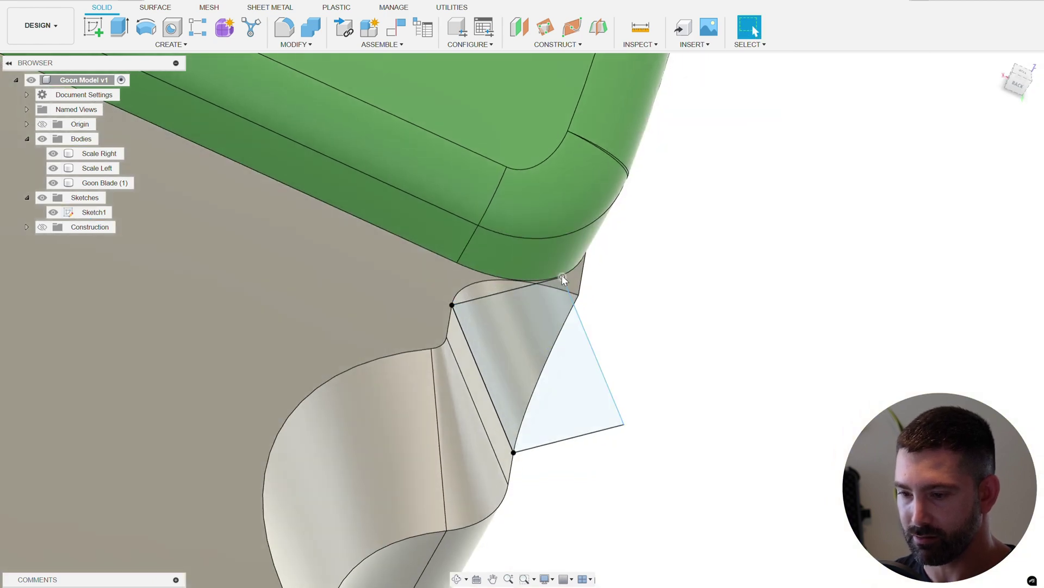
{"action": "key", "text": "i"}
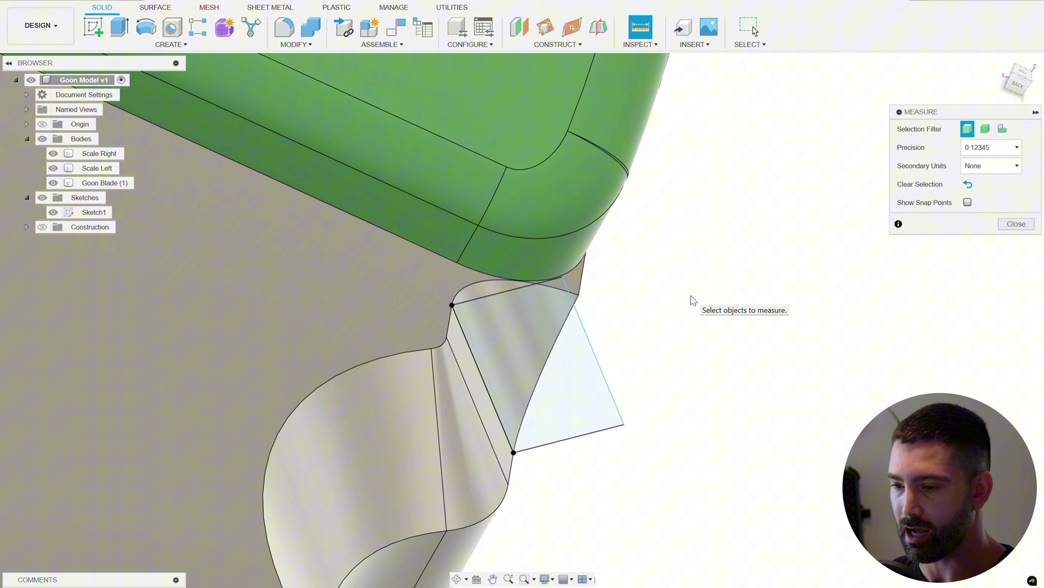
{"action": "left_click", "coordinate": [511, 292]}
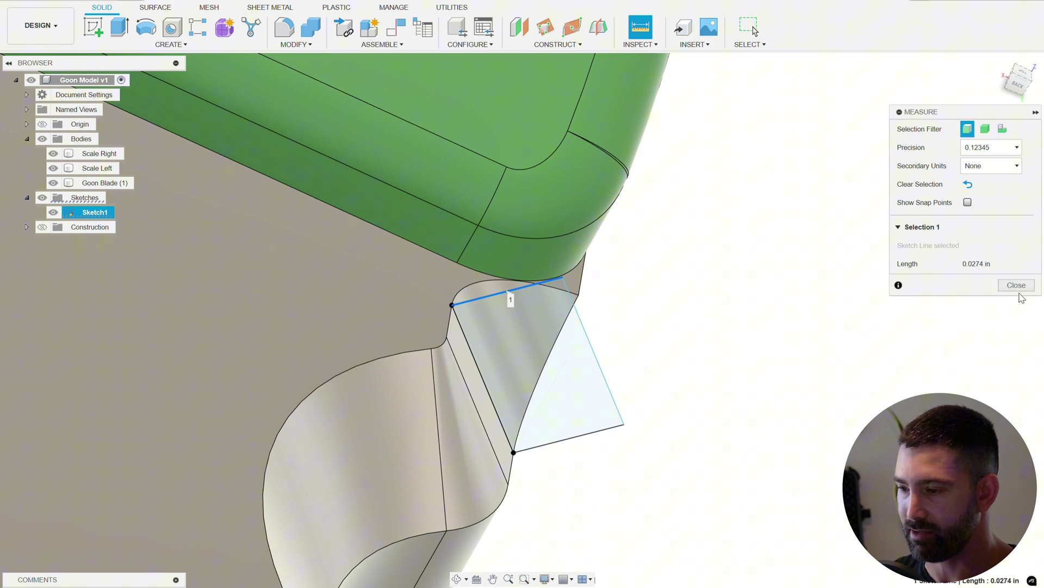
{"action": "left_click", "coordinate": [1021, 289]}
{"action": "mouse_move", "coordinate": [893, 327]}
{"action": "middle_mouse_down", "text": "shift"}
{"action": "mouse_move", "coordinate": [730, 321]}
{"action": "mouse_move", "coordinate": [688, 356]}
{"action": "mouse_move", "coordinate": [604, 293]}
{"action": "mouse_move", "coordinate": [622, 412]}
{"action": "mouse_move", "coordinate": [612, 354]}
{"action": "mouse_move", "coordinate": [708, 342]}
{"action": "mouse_move", "coordinate": [625, 304]}
{"action": "middle_mouse_up", "text": "shift"}
{"action": "scroll", "coordinate": [415, 228], "scroll_direction": "down", "scroll_amount": 3}
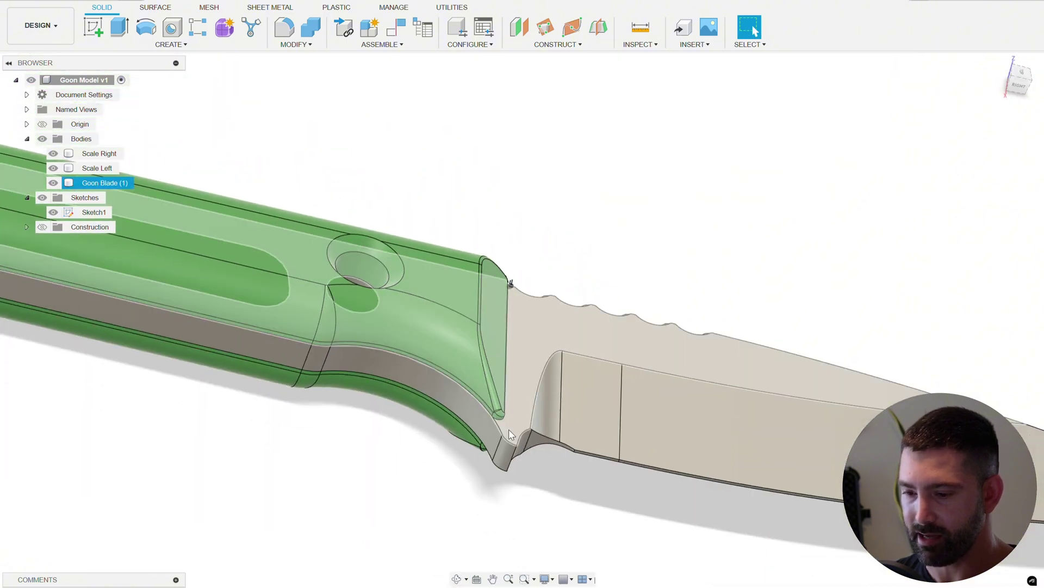
{"action": "scroll", "coordinate": [508, 445], "scroll_direction": "up", "scroll_amount": 5}
{"action": "middle_click_drag", "start_coordinate": [508, 446], "coordinate": [493, 98], "text": "shift"}
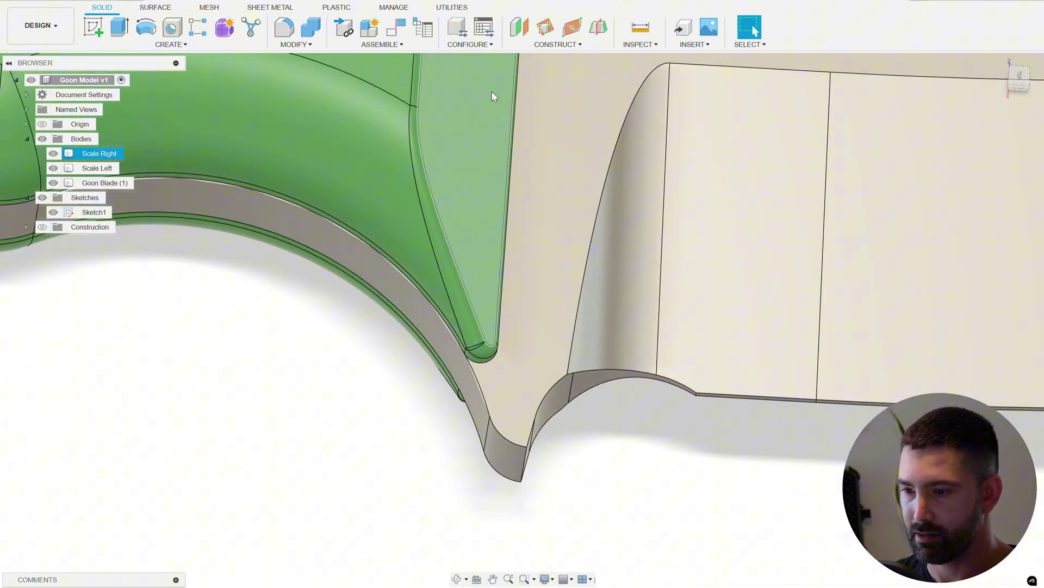
Step: Place Plane2 along the curved plunge edge at proportional distance 0.9533, hiding Plane1
{"action": "left_click", "coordinate": [574, 28]}
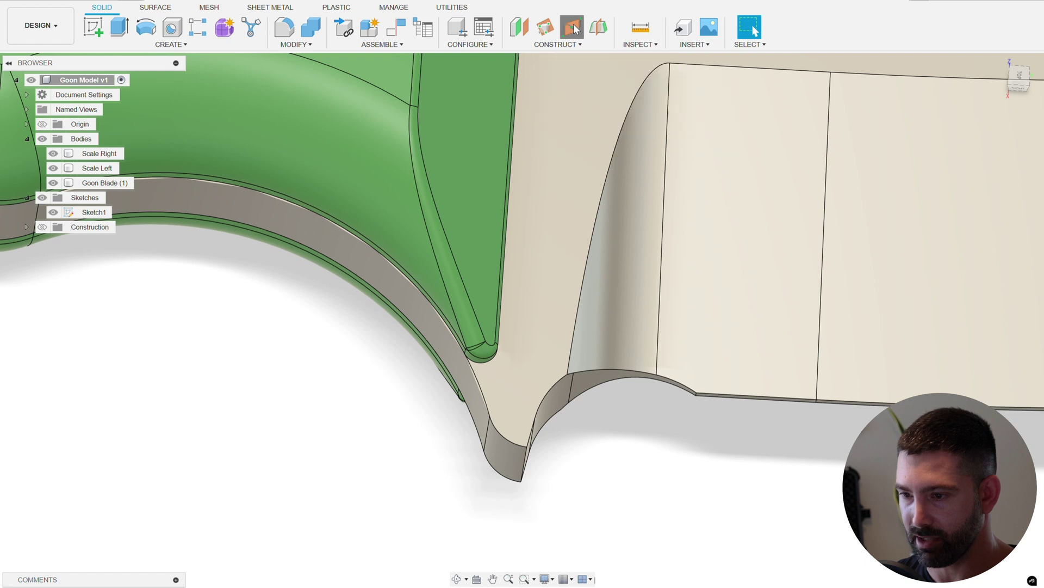
{"action": "left_click", "coordinate": [479, 385]}
{"action": "scroll", "coordinate": [550, 488], "scroll_direction": "up", "scroll_amount": 3}
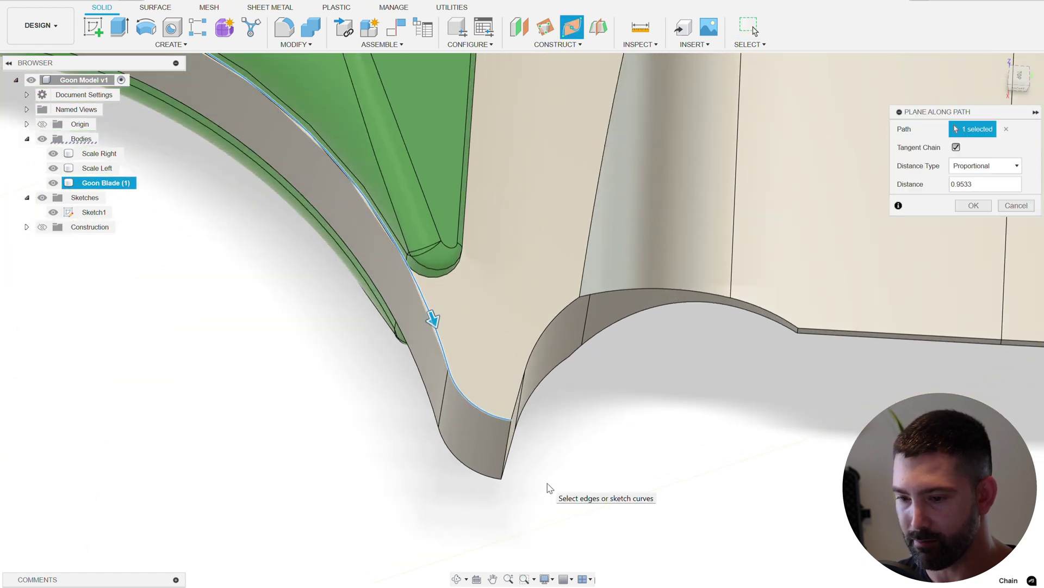
{"action": "scroll", "coordinate": [547, 483], "scroll_direction": "down", "scroll_amount": 2}
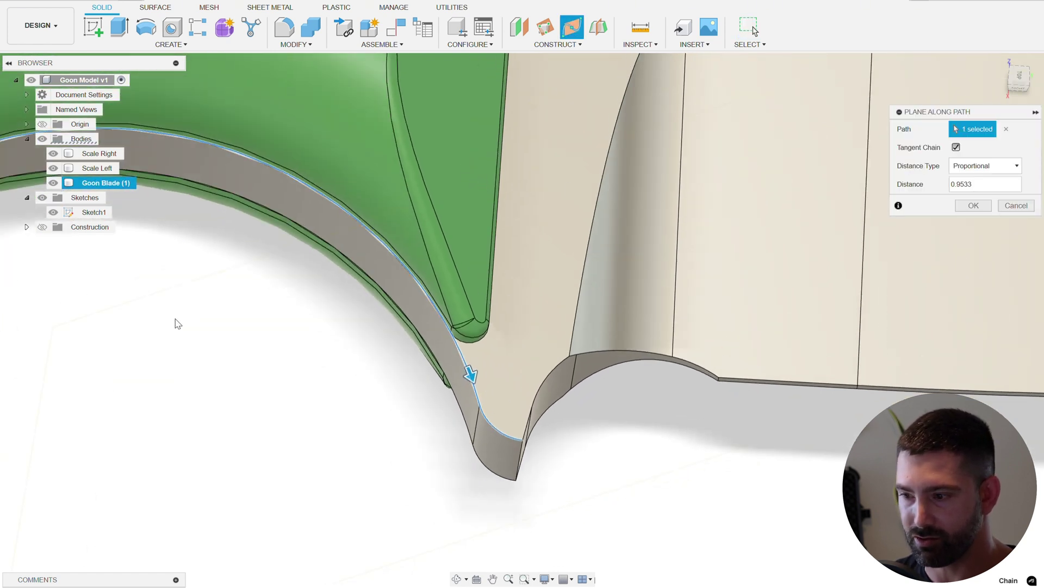
{"action": "left_click", "coordinate": [42, 227]}
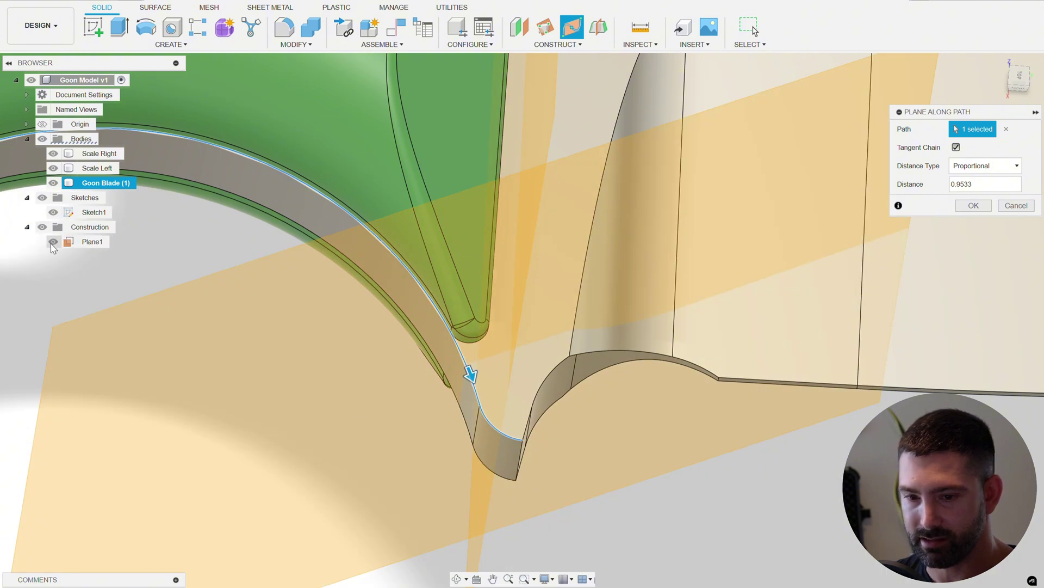
{"action": "left_click", "coordinate": [53, 242]}
{"action": "scroll", "coordinate": [446, 400], "scroll_direction": "up", "scroll_amount": 3}
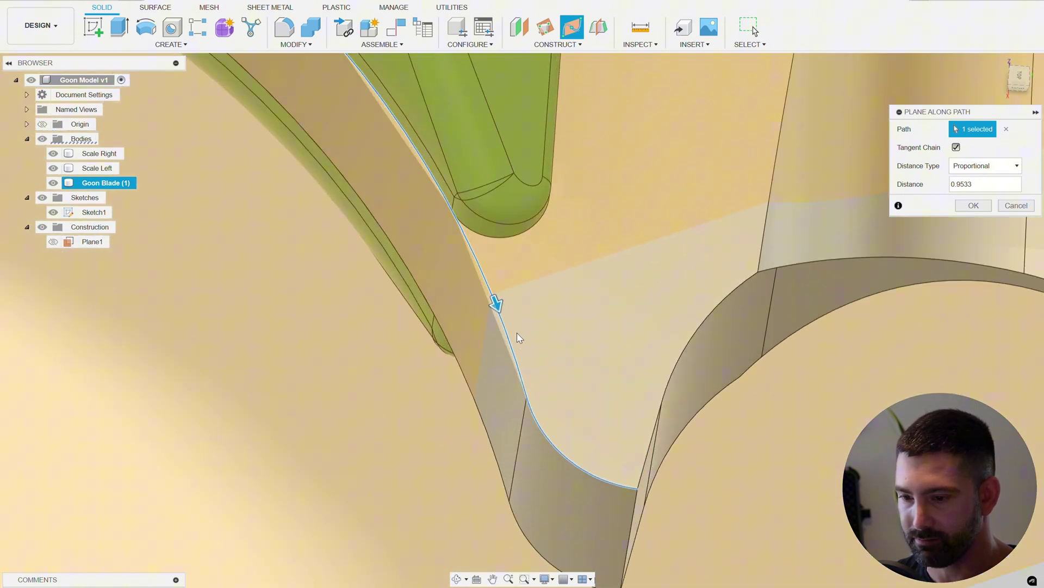
{"action": "scroll", "coordinate": [537, 354], "scroll_direction": "down", "scroll_amount": 3}
{"action": "scroll", "coordinate": [531, 364], "scroll_direction": "up", "scroll_amount": 3}
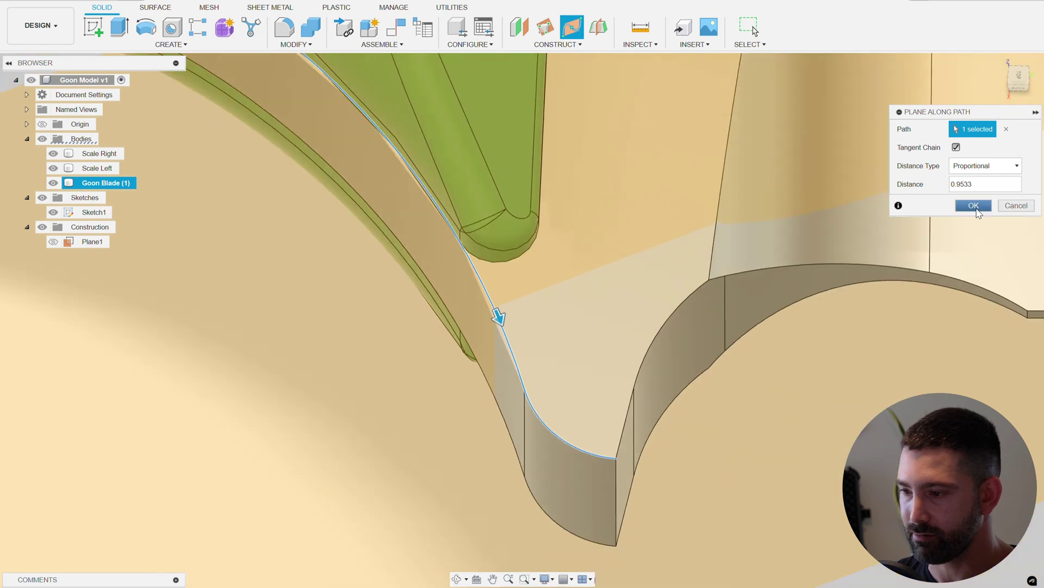
{"action": "left_click", "coordinate": [973, 205]}
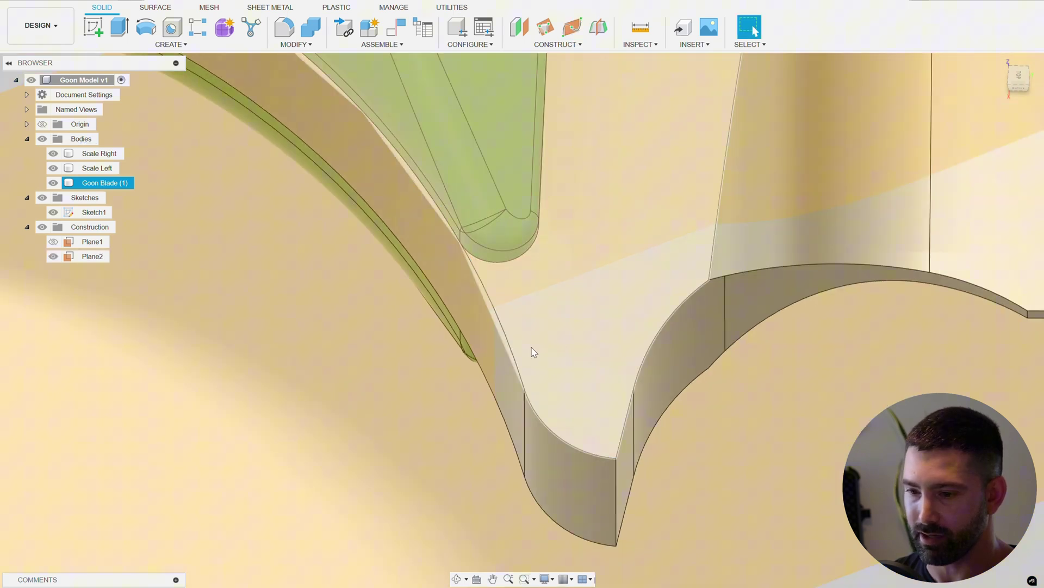
{"action": "scroll", "coordinate": [532, 354], "scroll_direction": "down", "scroll_amount": 5}
Step: Split Goon Blade (1) with Plane2 into a second body, Goon Blade (1) (1), and hide Plane2
{"action": "left_click", "coordinate": [296, 44]}
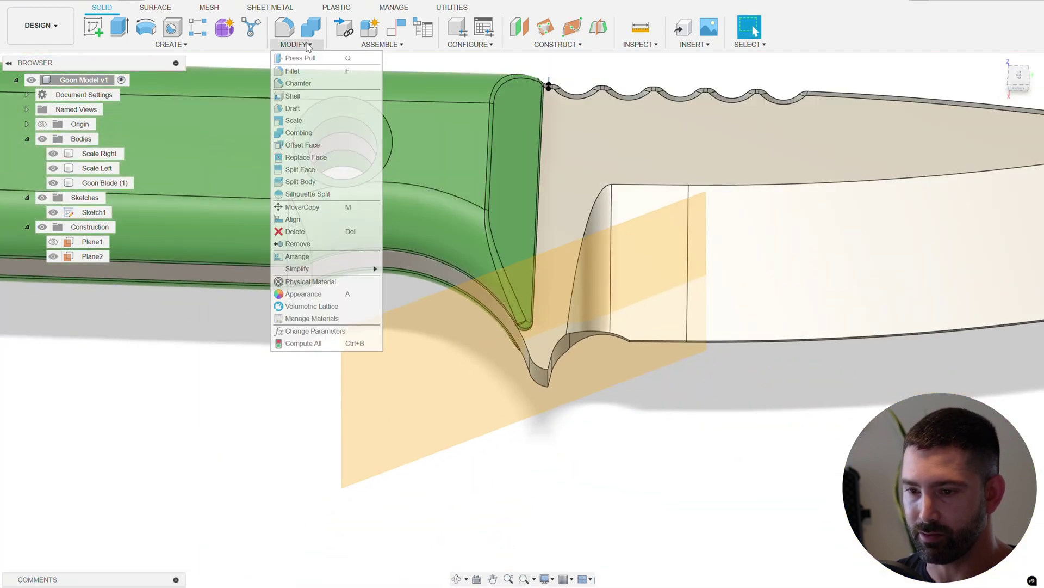
{"action": "left_click", "coordinate": [300, 182]}
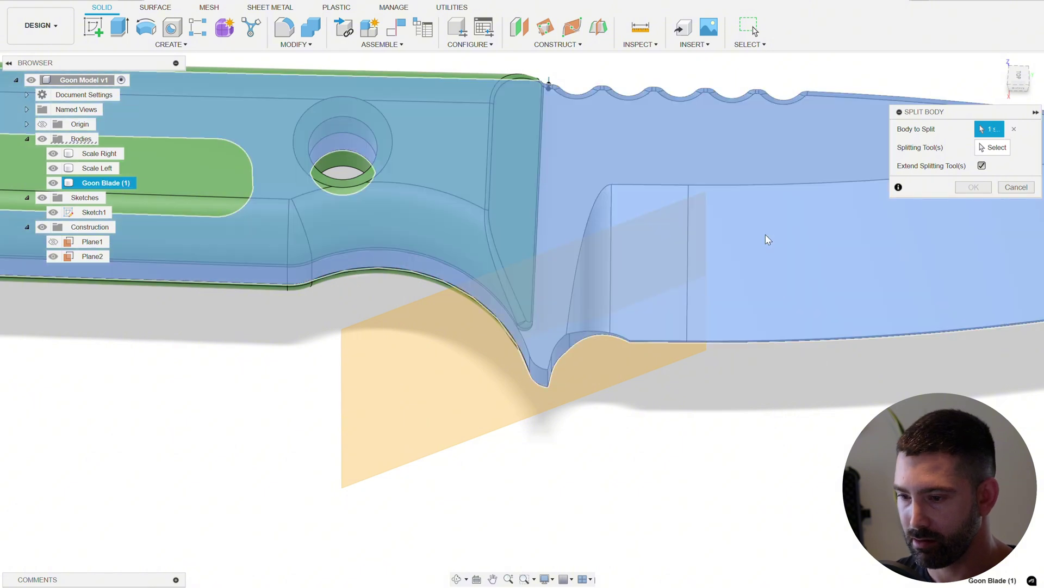
{"action": "left_click", "coordinate": [766, 237]}
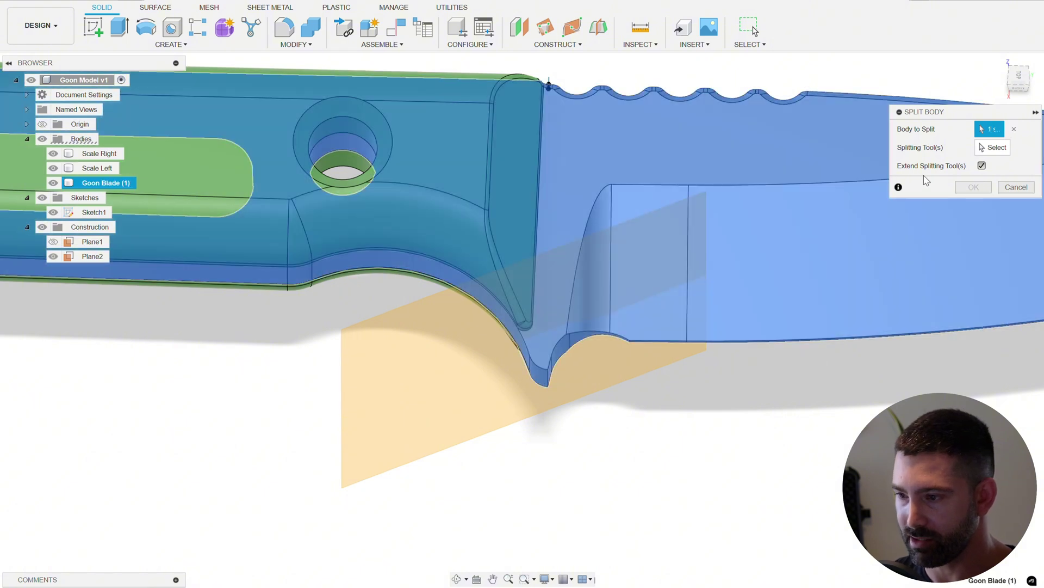
{"action": "left_click", "coordinate": [983, 148]}
{"action": "left_click", "coordinate": [373, 433]}
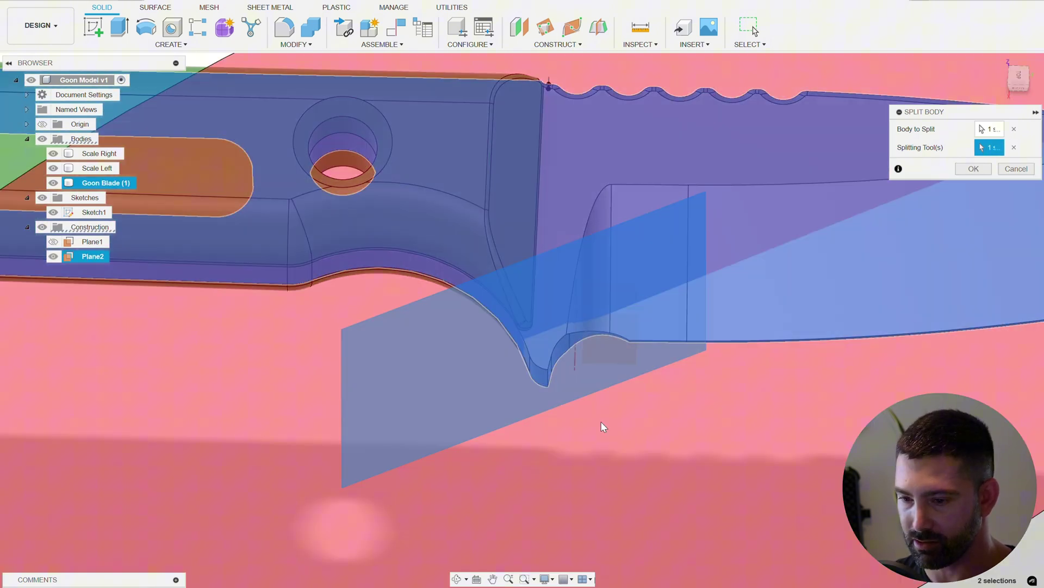
{"action": "left_click", "coordinate": [973, 169]}
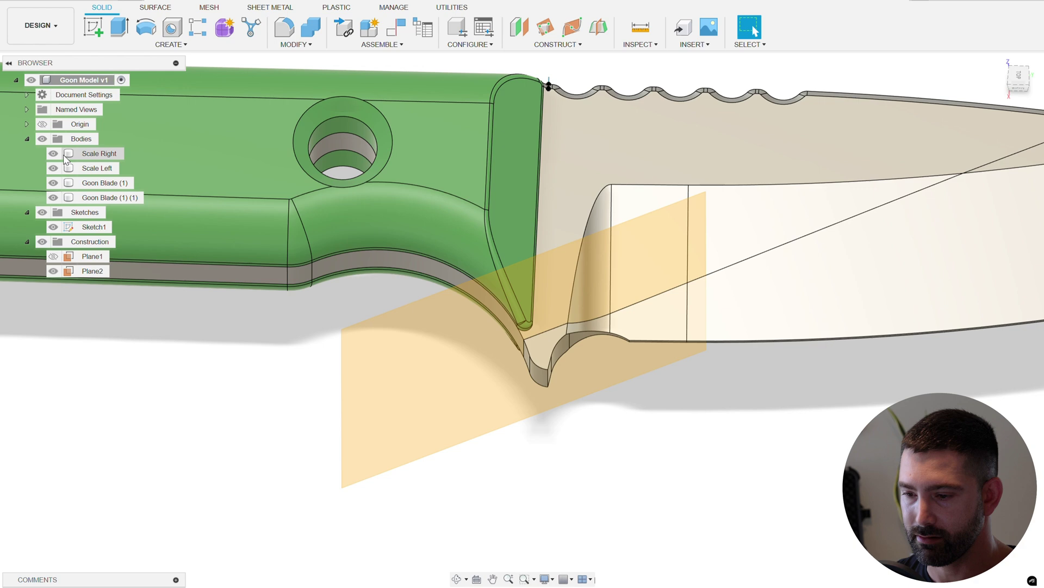
{"action": "left_click", "coordinate": [43, 241]}
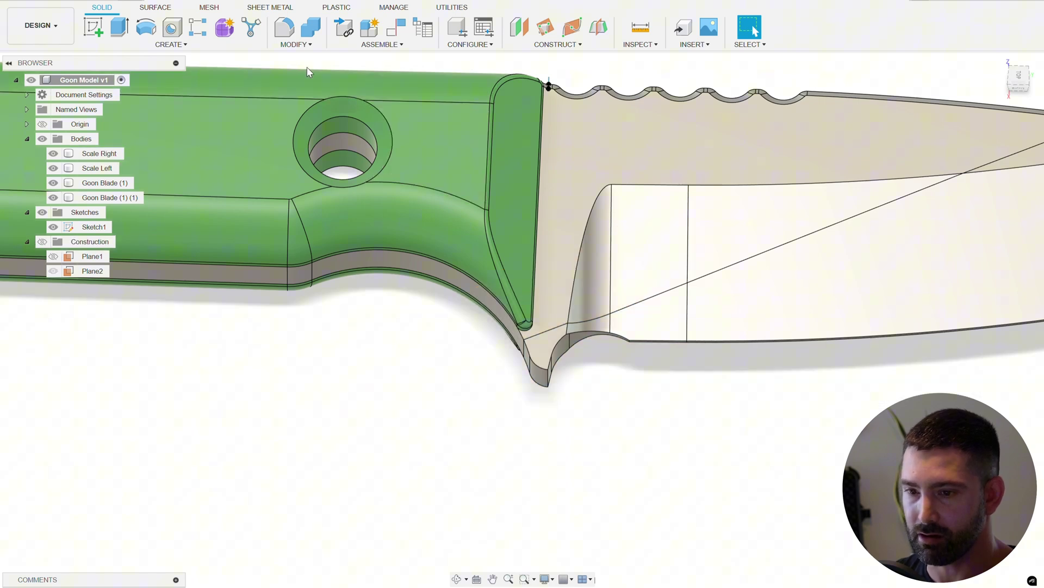
{"action": "left_click", "coordinate": [302, 48]}
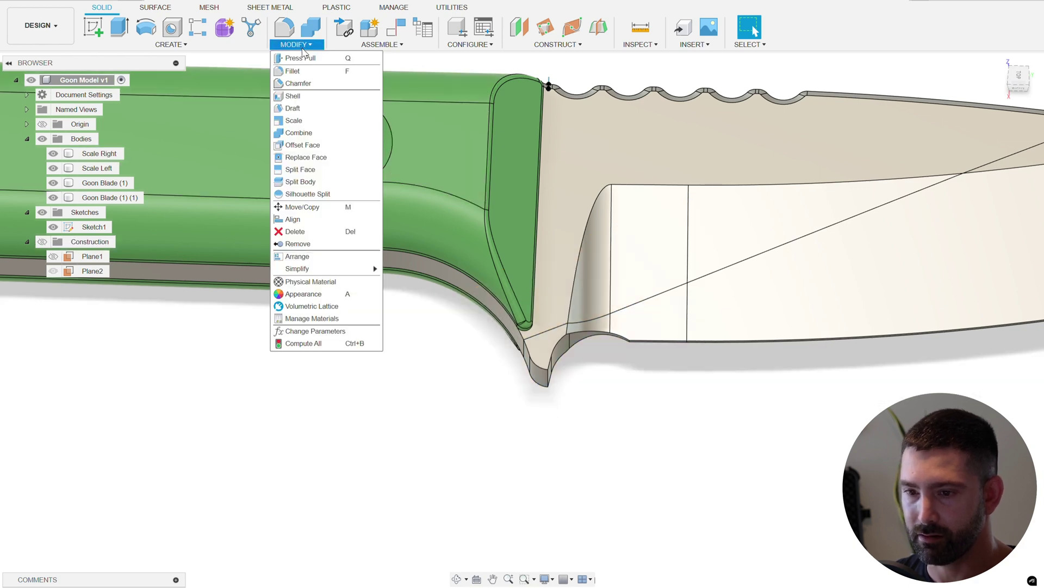
Step: Chamfer the four plunge edges on the curved spine at 0.03 in
{"action": "left_click", "coordinate": [298, 83]}
{"action": "scroll", "coordinate": [536, 378], "scroll_direction": "up", "scroll_amount": 5}
{"action": "left_click", "coordinate": [507, 337]}
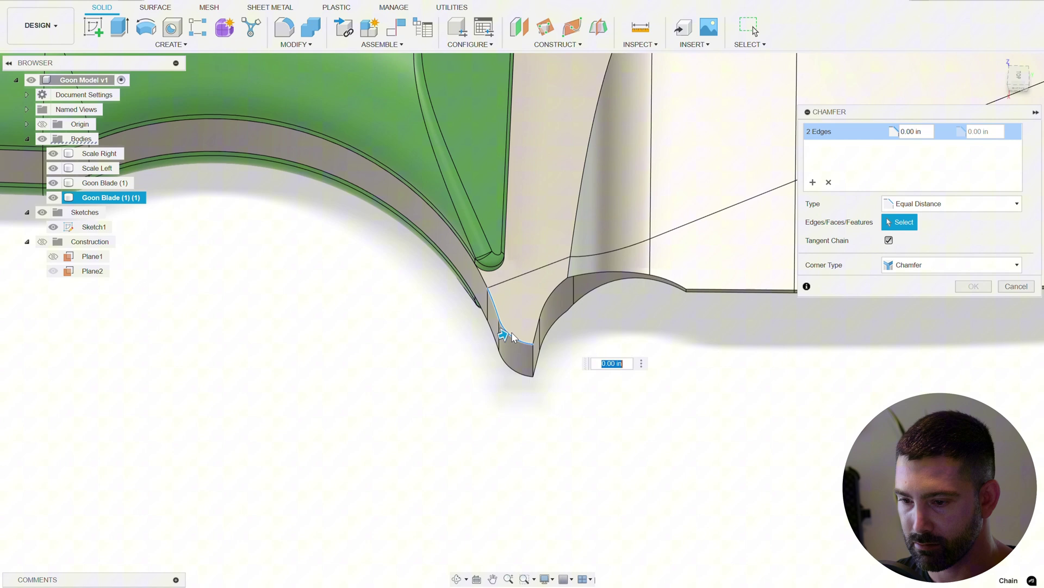
{"action": "scroll", "coordinate": [525, 412], "scroll_direction": "up", "scroll_amount": 2}
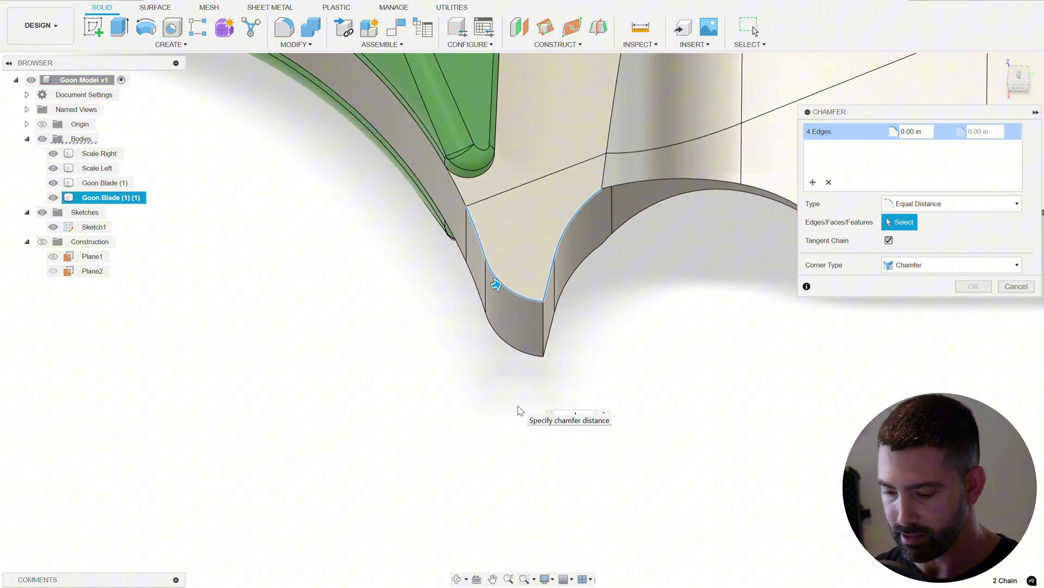
{"action": "key", "text": "Return"}
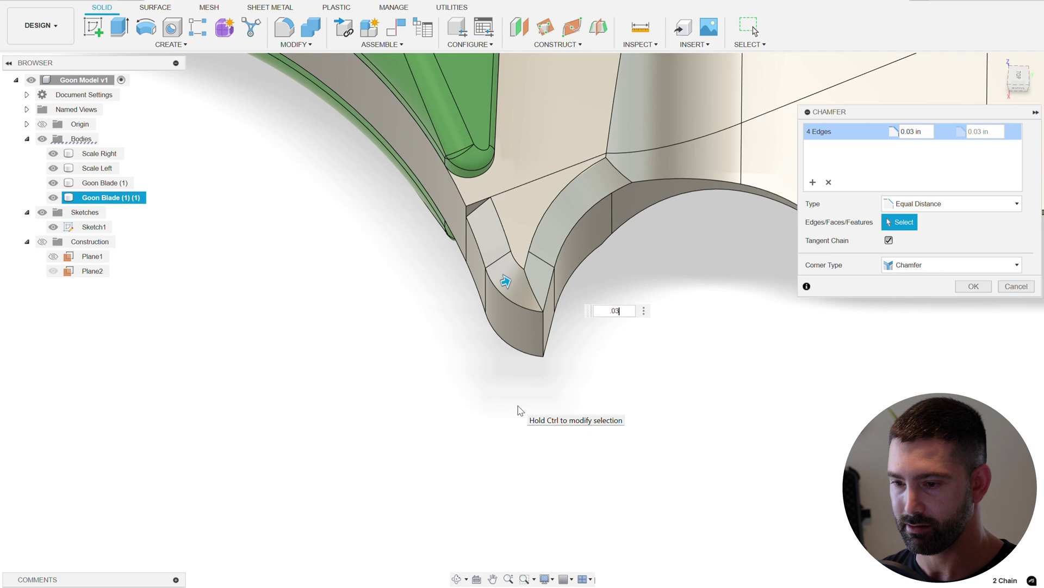
{"action": "key", "text": "Return"}
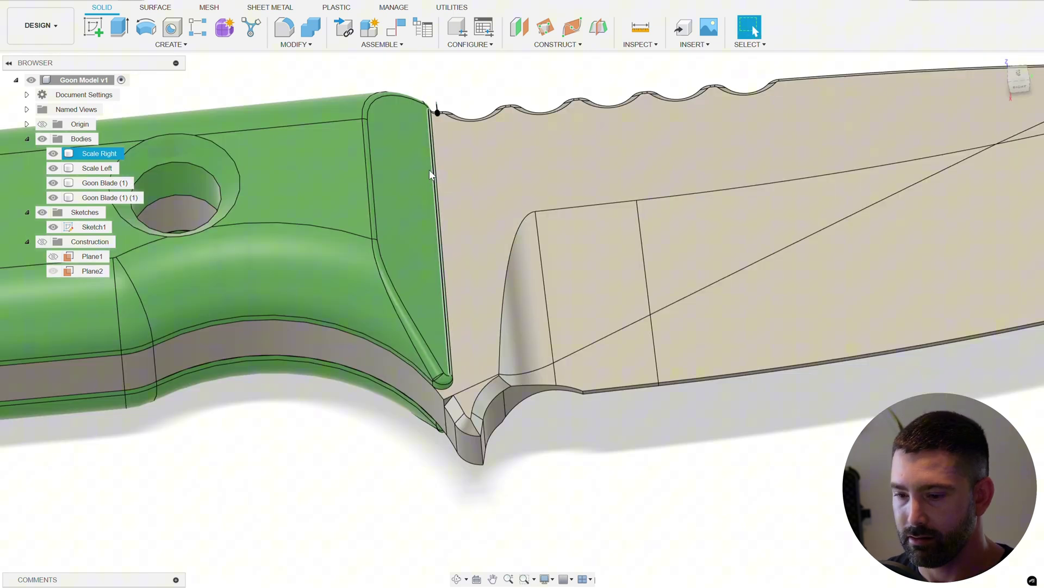
Step: Combine the main blade (target) and the split piece (tool) back into Goon Blade (1)
{"action": "left_click", "coordinate": [311, 27]}
{"action": "left_click", "coordinate": [566, 244]}
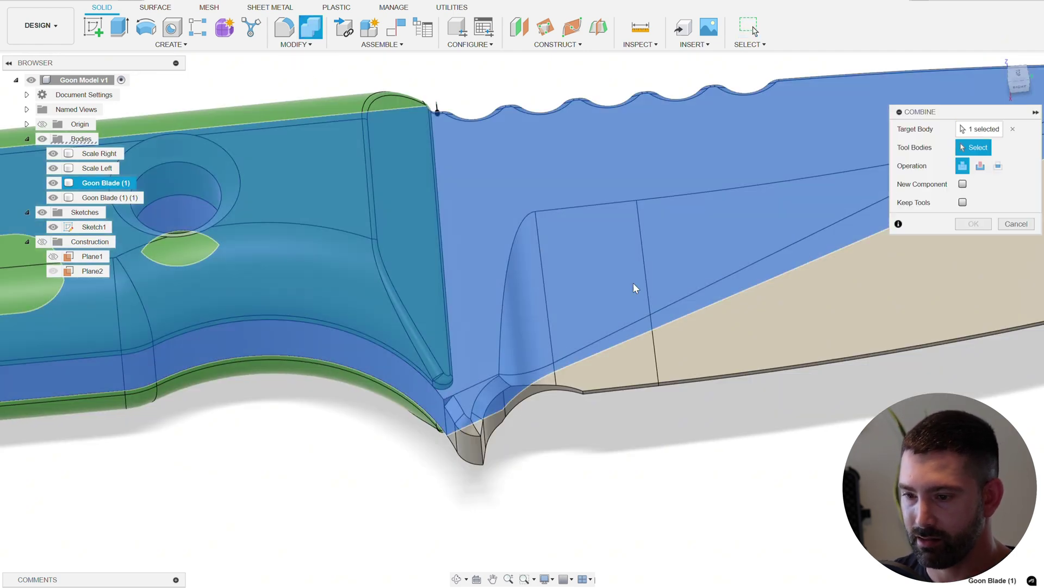
{"action": "left_click", "coordinate": [663, 311]}
{"action": "left_click", "coordinate": [974, 224]}
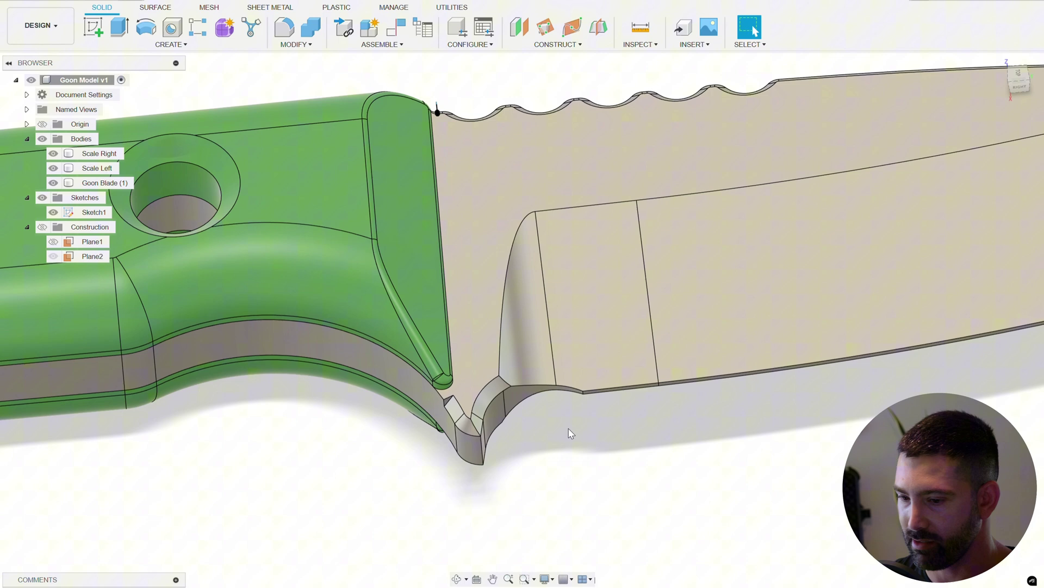
{"action": "scroll", "coordinate": [341, 410], "scroll_direction": "up", "scroll_amount": 10}
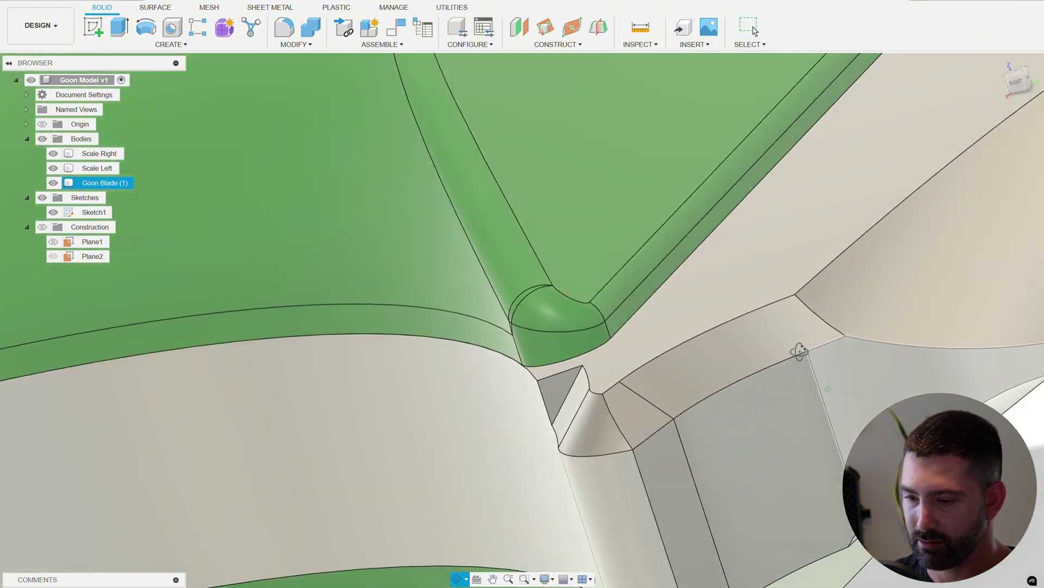
{"action": "middle_click_drag", "start_coordinate": [799, 351], "coordinate": [789, 354], "text": "shift"}
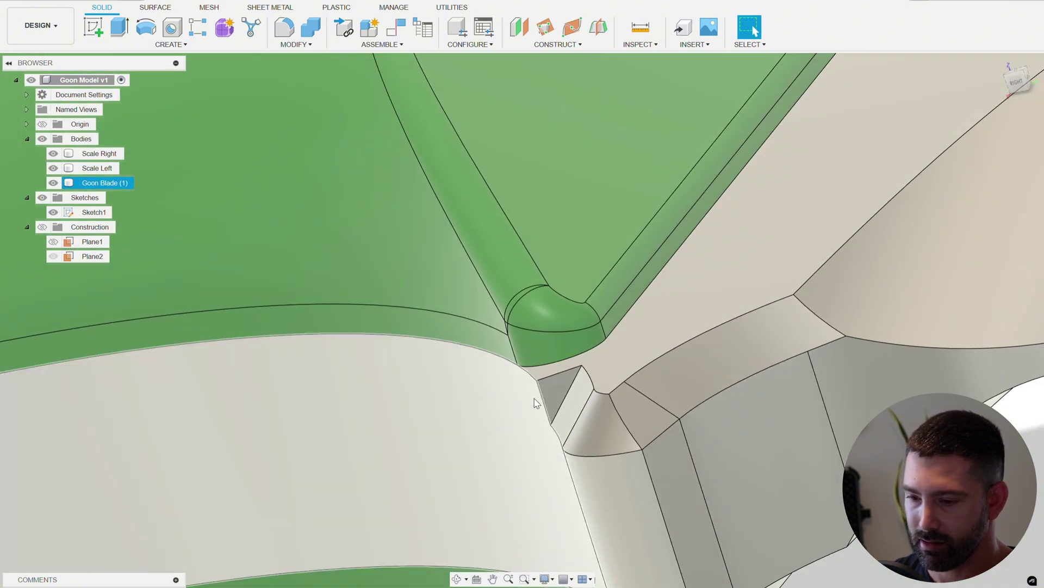
Step: Start a sketch on the small triangular chamfer face at the blade-guard junction
{"action": "right_click", "coordinate": [557, 385]}
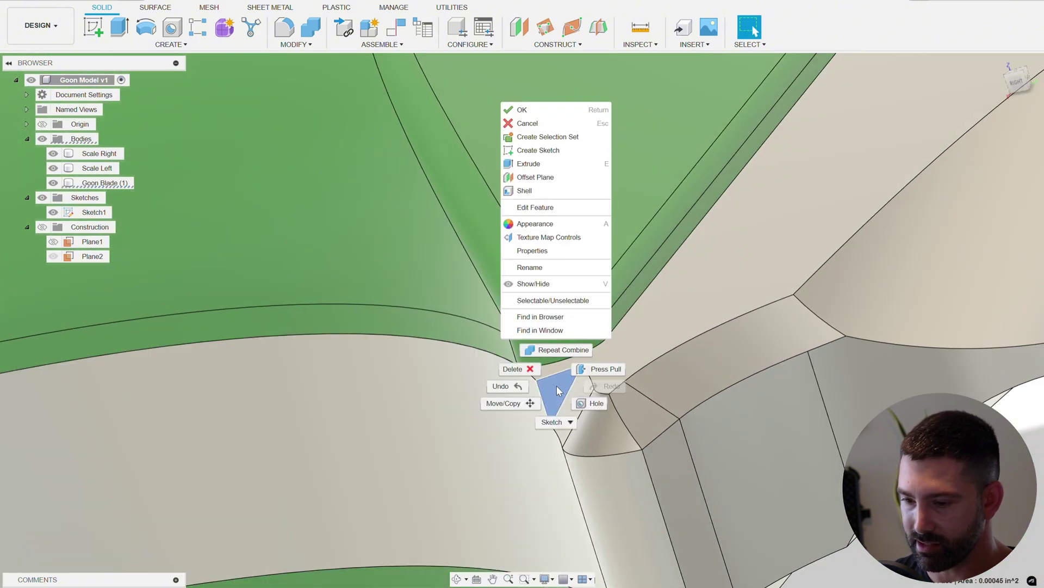
{"action": "left_click", "coordinate": [544, 151]}
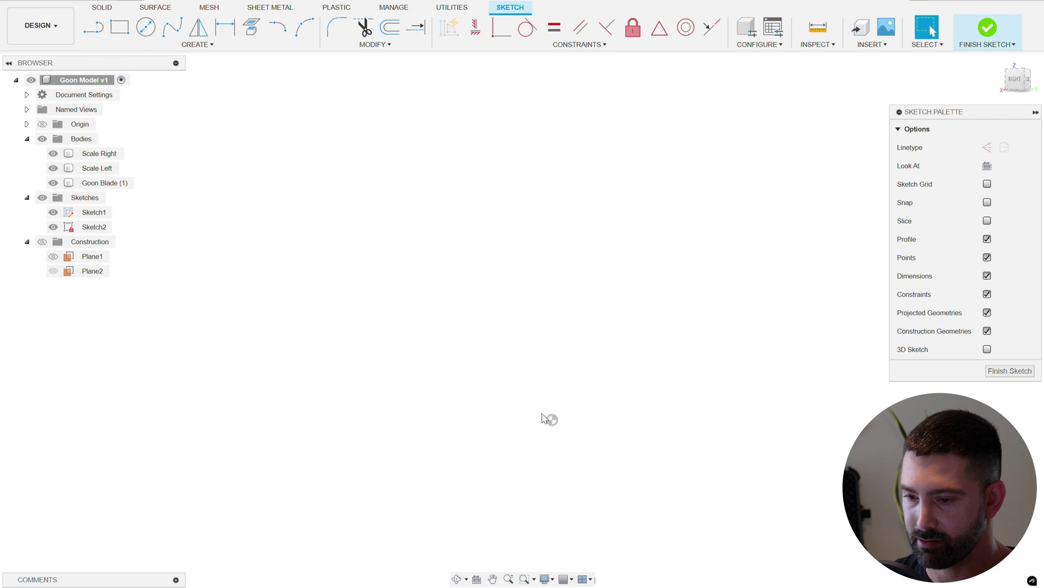
{"action": "scroll", "coordinate": [533, 242], "scroll_direction": "up", "scroll_amount": 10}
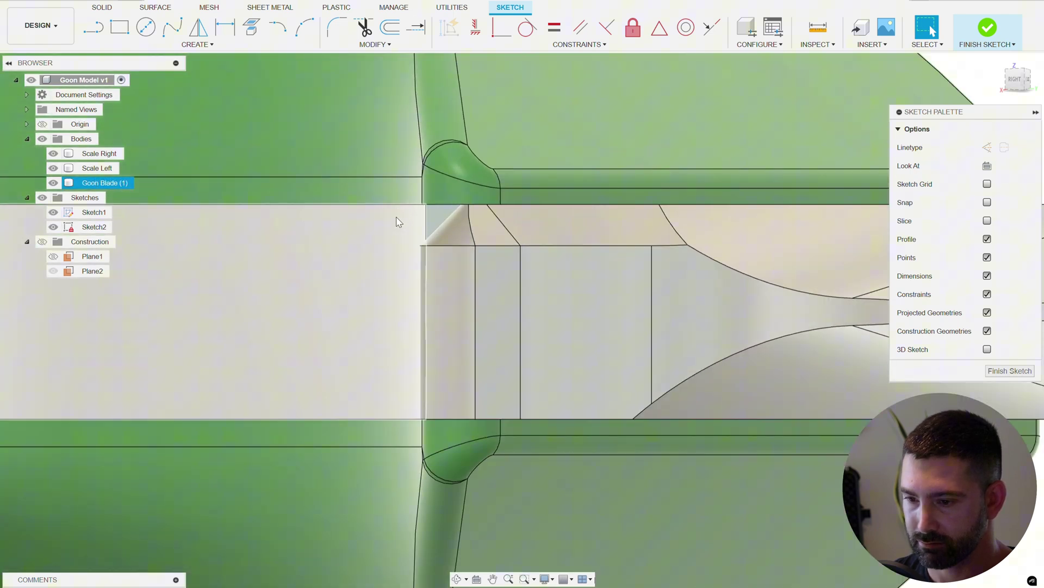
{"action": "middle_click_drag", "start_coordinate": [399, 222], "coordinate": [489, 252], "text": "shift"}
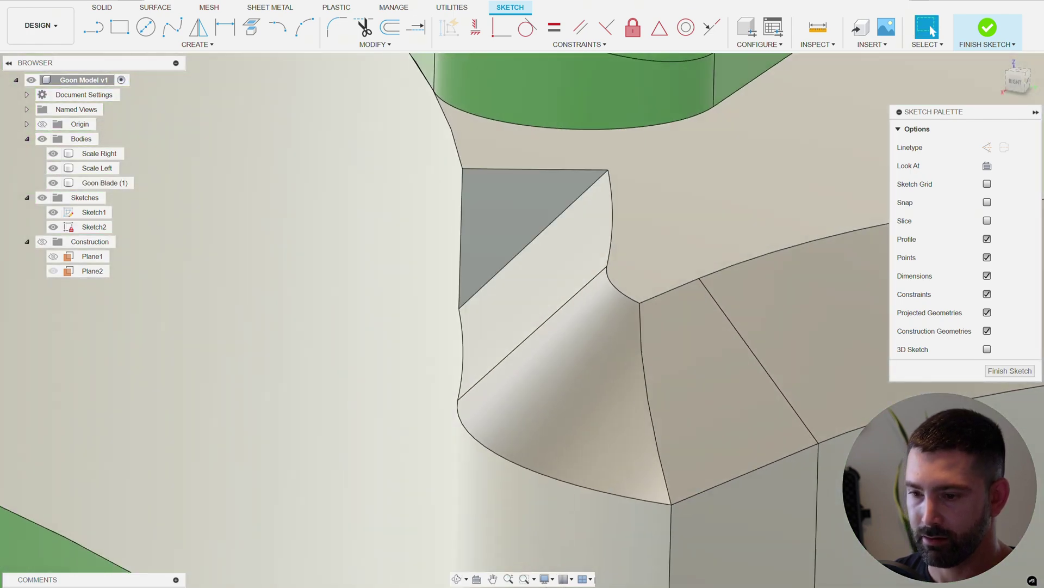
Step: Draw a 0.0274 in three-point square along the triangle's diagonal and finish Sketch2
{"action": "left_click", "coordinate": [152, 45]}
{"action": "mouse_move", "coordinate": [140, 78]}
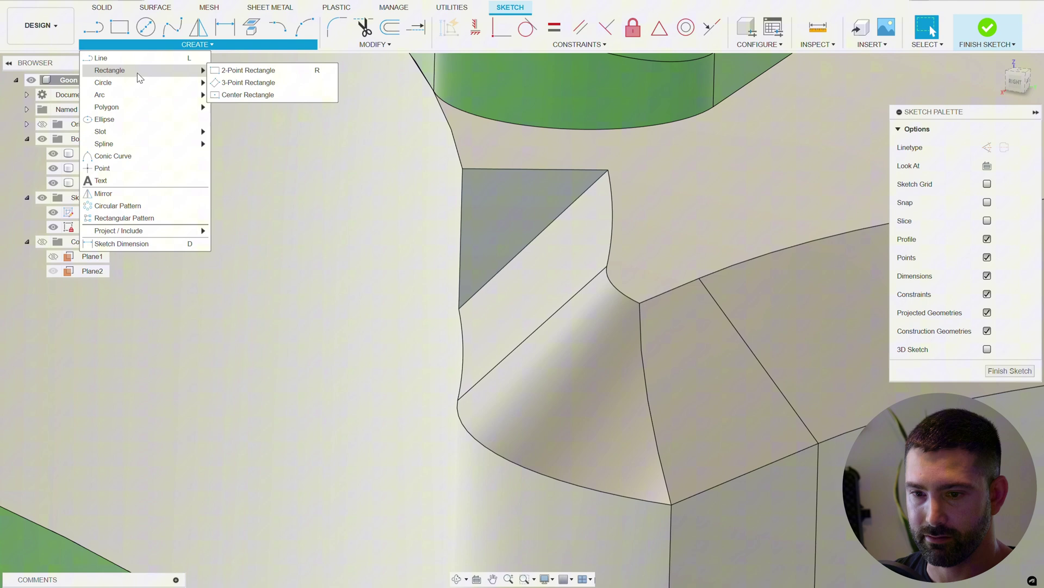
{"action": "left_click", "coordinate": [238, 82]}
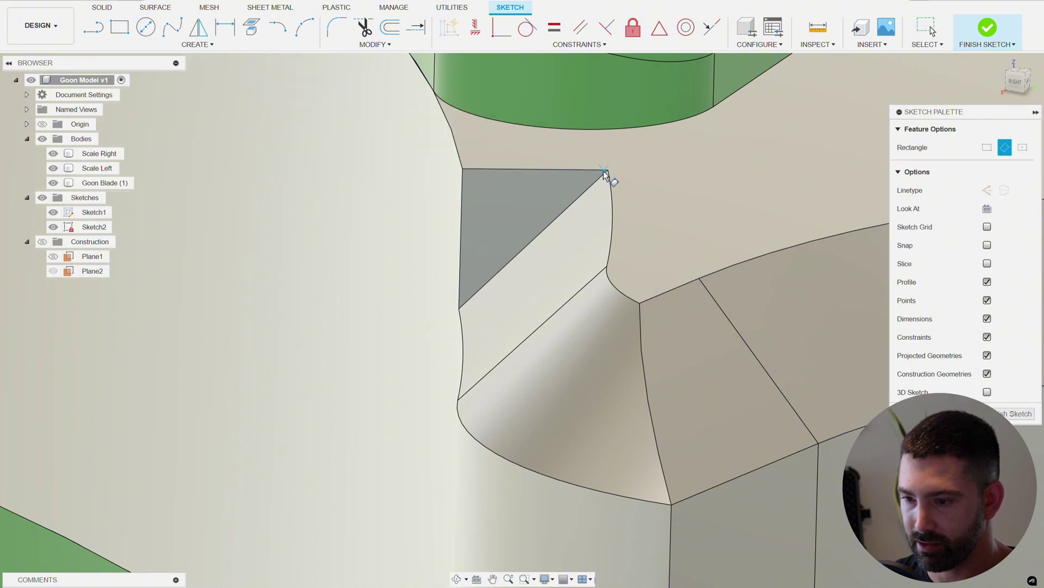
{"action": "left_click", "coordinate": [460, 309]}
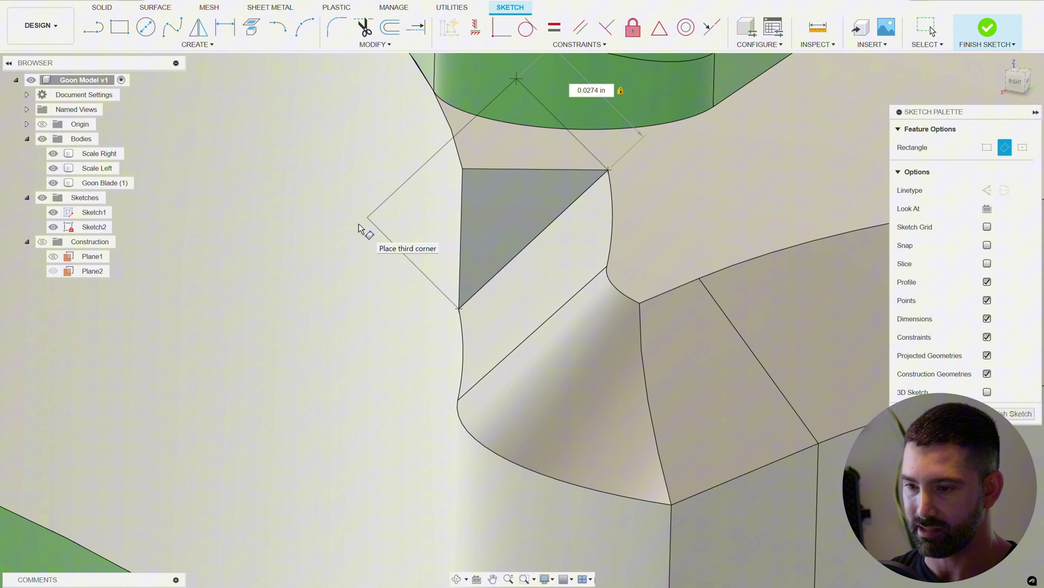
{"action": "key", "text": "Return"}
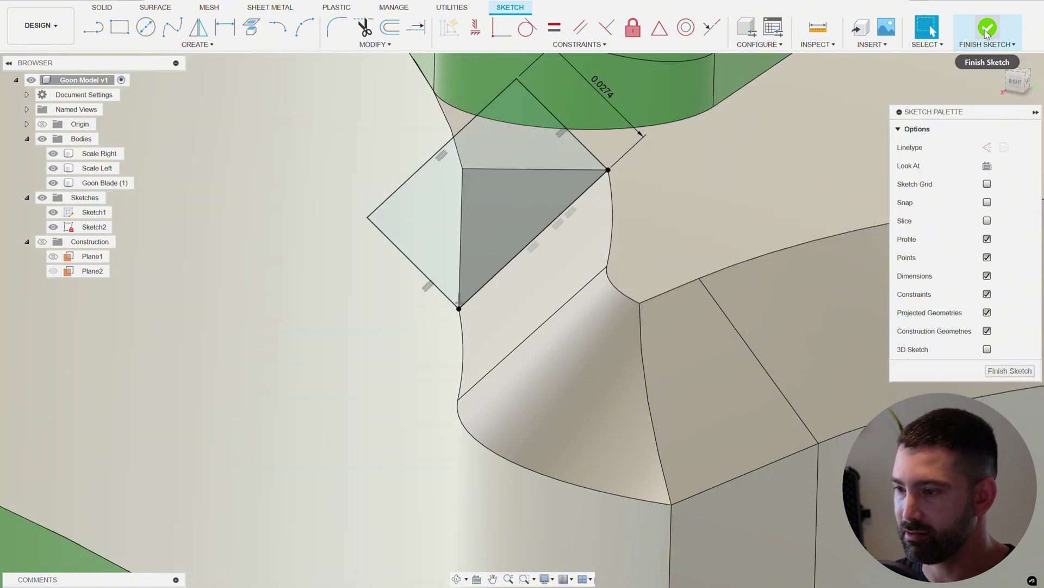
{"action": "left_click", "coordinate": [988, 30]}
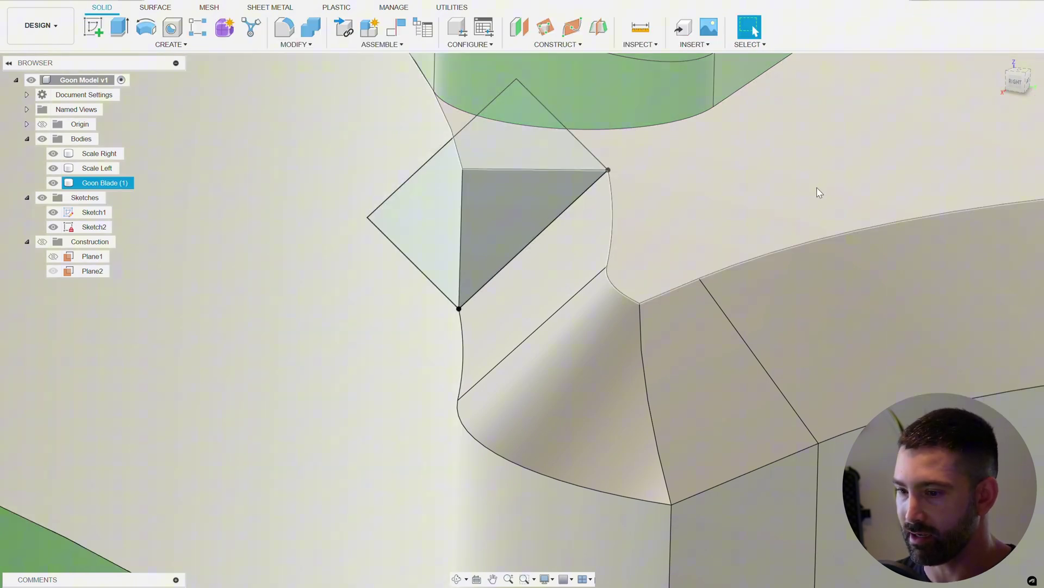
{"action": "scroll", "coordinate": [551, 233], "scroll_direction": "down", "scroll_amount": 2}
{"action": "scroll", "coordinate": [551, 233], "scroll_direction": "down", "scroll_amount": 1}
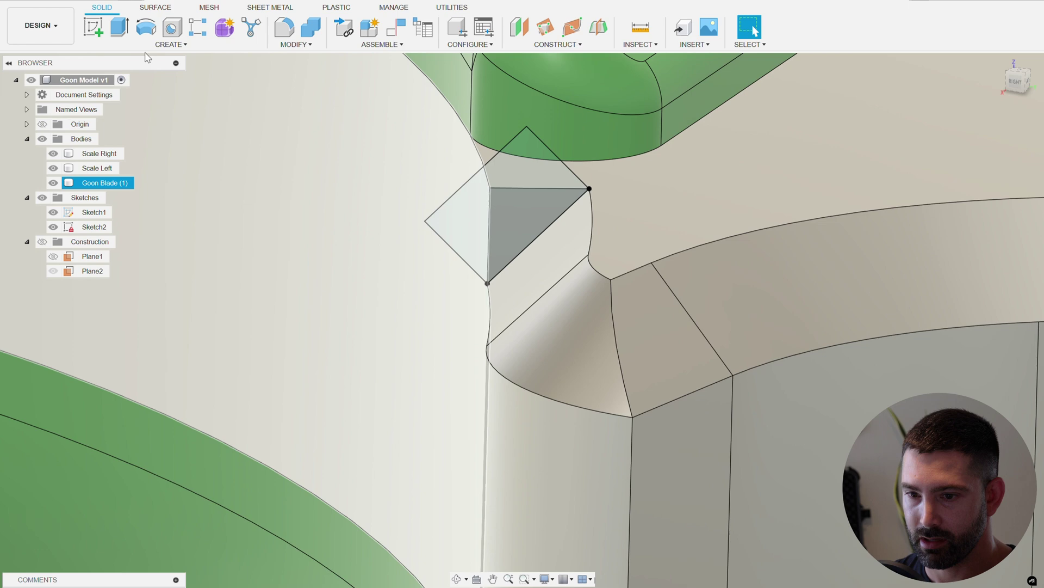
Step: Revolve both square profiles 360° around the square's upper-left edge as a cut
{"action": "left_click", "coordinate": [144, 28]}
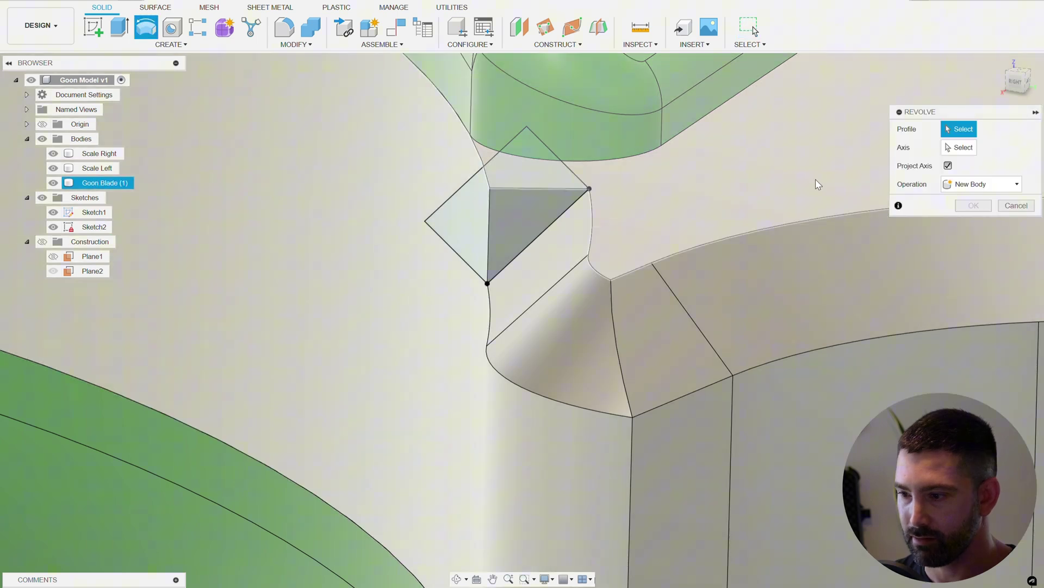
{"action": "left_click", "coordinate": [531, 178]}
{"action": "left_click", "coordinate": [522, 205]}
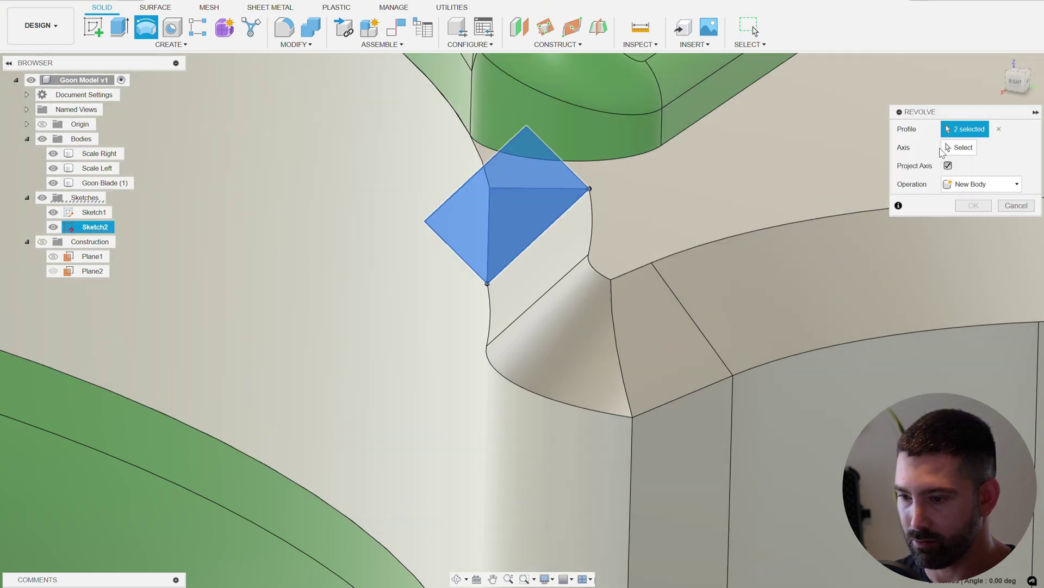
{"action": "left_click", "coordinate": [959, 148]}
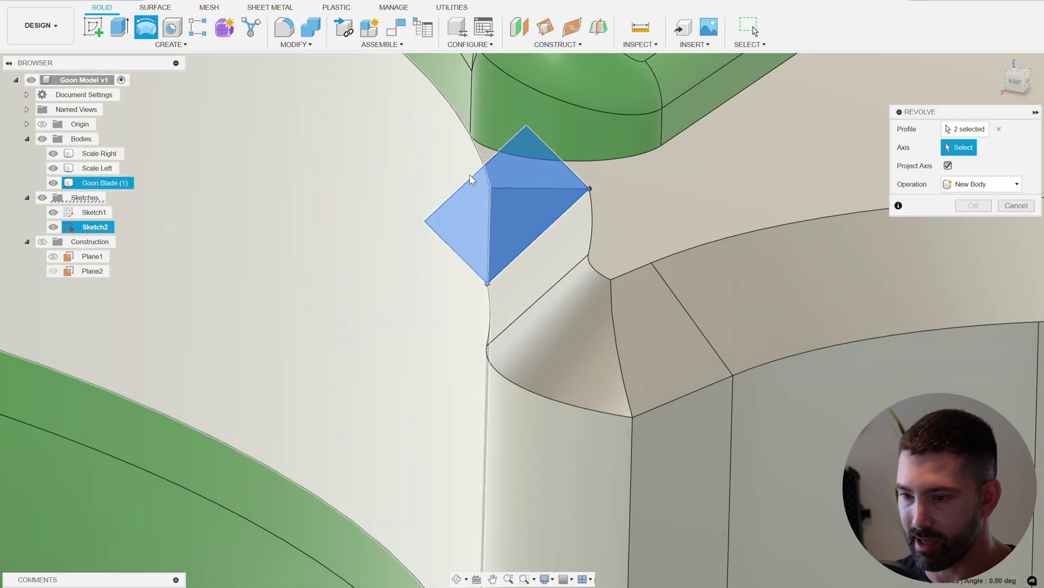
{"action": "left_click", "coordinate": [468, 180]}
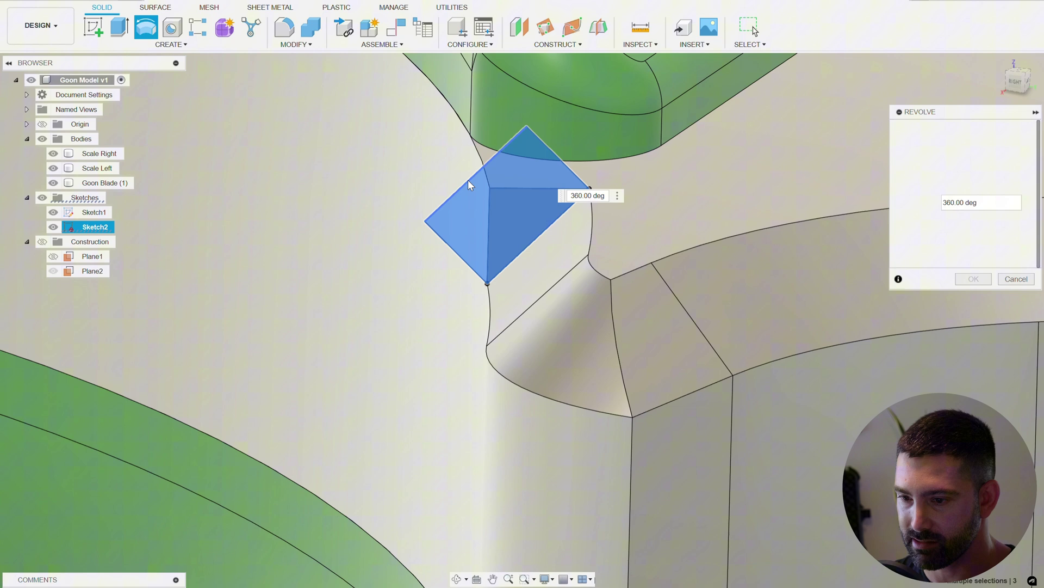
{"action": "middle_click_drag", "start_coordinate": [468, 200], "coordinate": [546, 226], "text": "shift"}
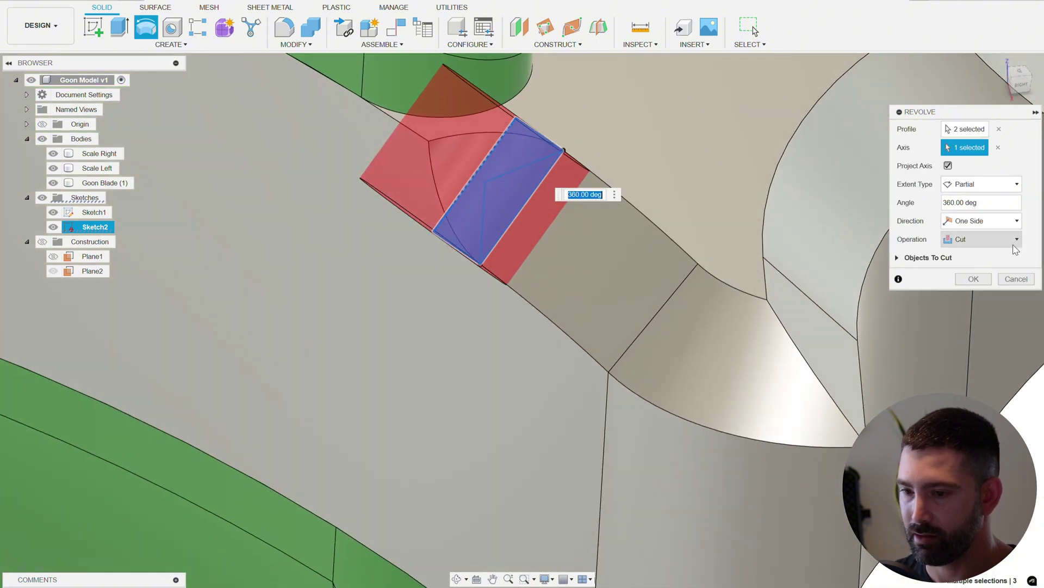
{"action": "left_click", "coordinate": [985, 282]}
{"action": "middle_click_drag", "start_coordinate": [985, 282], "coordinate": [460, 422], "text": "shift"}
{"action": "middle_click_drag", "start_coordinate": [424, 375], "coordinate": [427, 325], "text": "shift"}
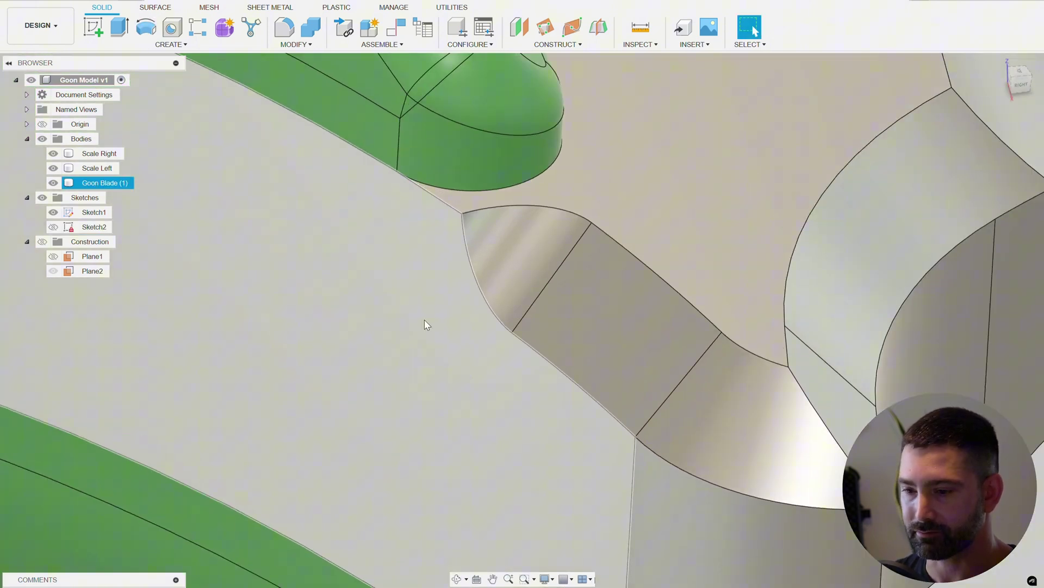
{"action": "middle_click_drag", "start_coordinate": [451, 215], "coordinate": [475, 230], "text": "shift"}
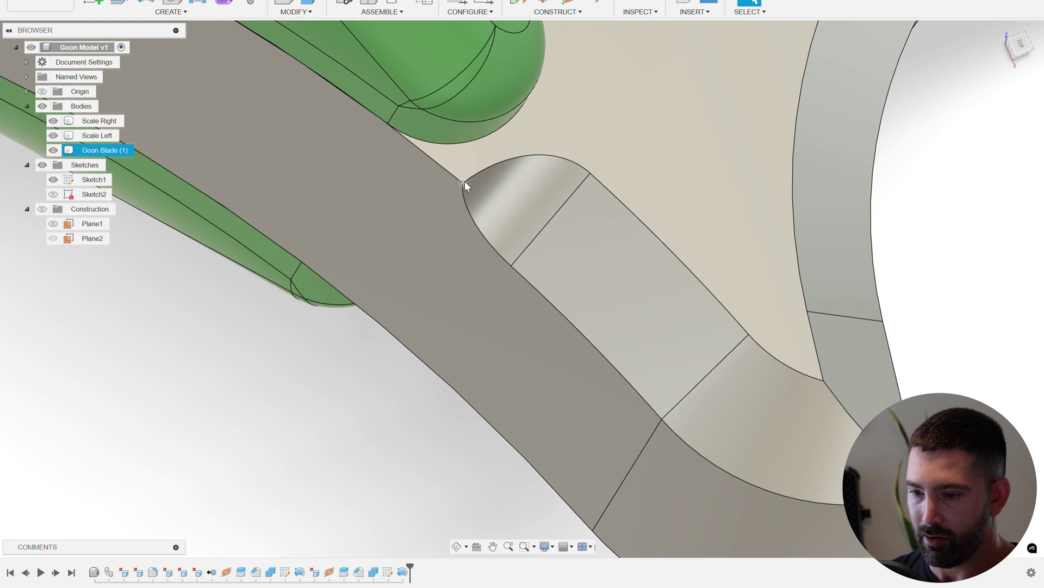
Step: Edit Plane2 and slide it slightly along the spine path
{"action": "left_click", "coordinate": [409, 169]}
{"action": "left_click", "coordinate": [448, 175]}
{"action": "left_click", "coordinate": [367, 490]}
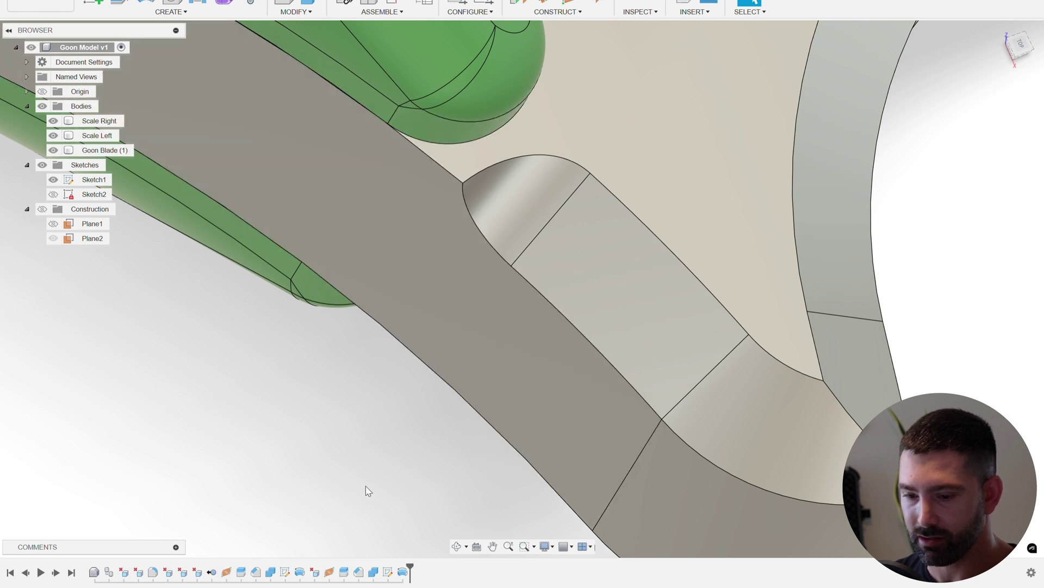
{"action": "left_click", "coordinate": [329, 571]}
{"action": "right_click", "coordinate": [329, 571]}
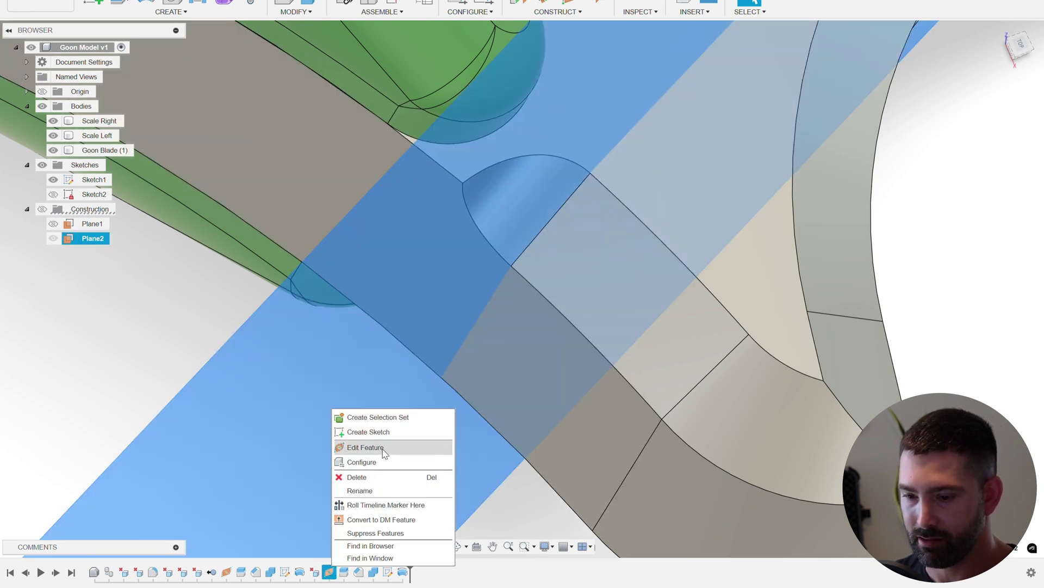
{"action": "left_click", "coordinate": [366, 447]}
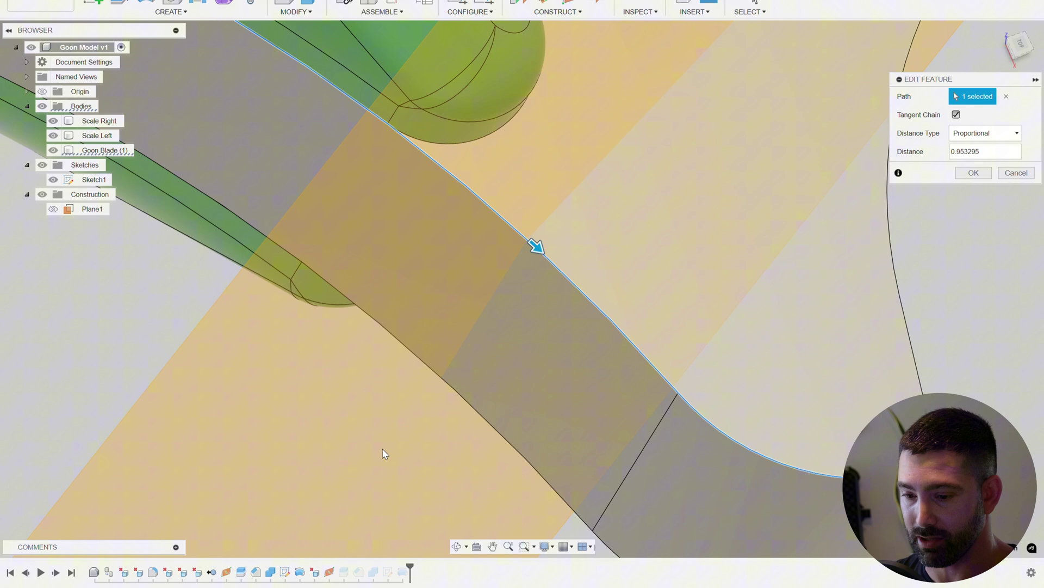
{"action": "left_click_drag", "start_coordinate": [533, 244], "coordinate": [524, 234]}
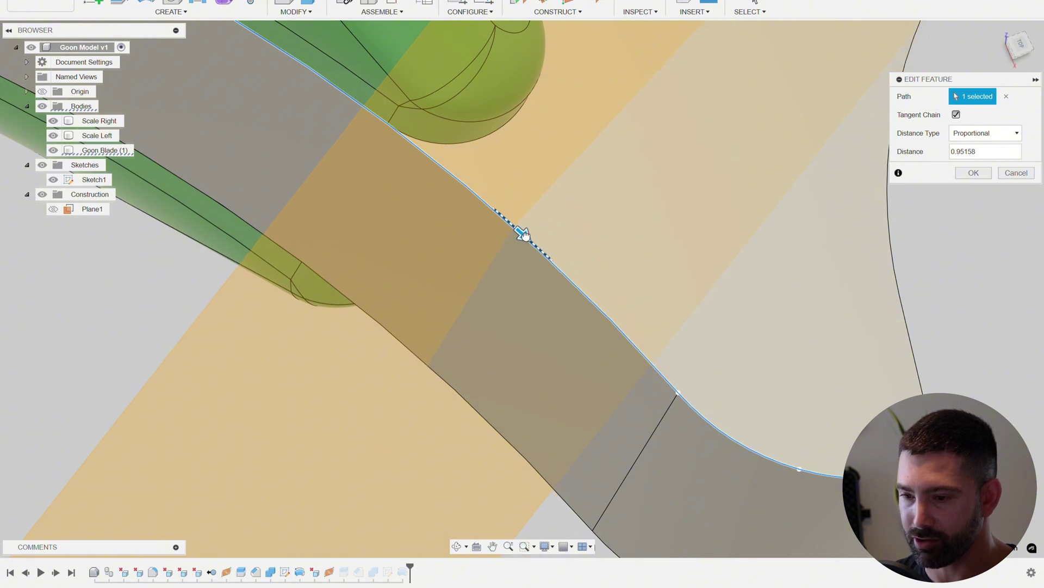
{"action": "key", "text": "Return"}
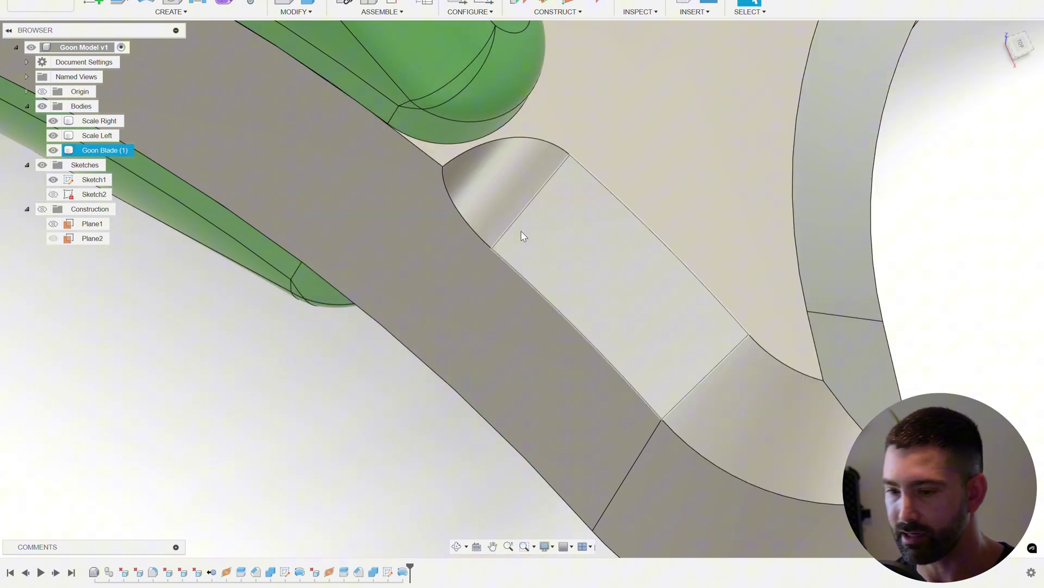
Step: Re-edit Plane2 twice more, settling its proportional distance at about 0.950
{"action": "left_click", "coordinate": [343, 491]}
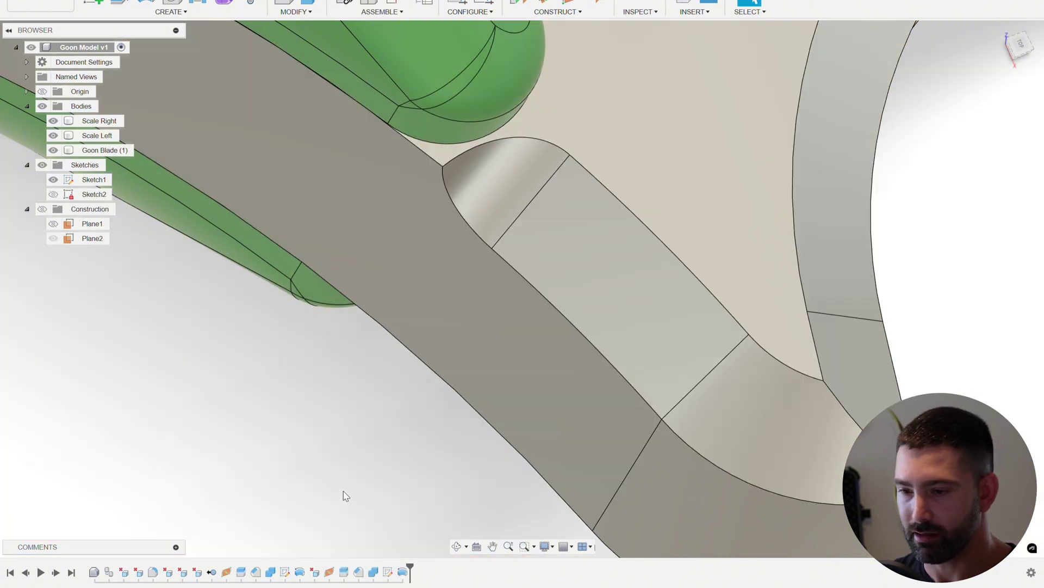
{"action": "left_click", "coordinate": [329, 571]}
{"action": "right_click", "coordinate": [330, 571]}
{"action": "left_click", "coordinate": [358, 459]}
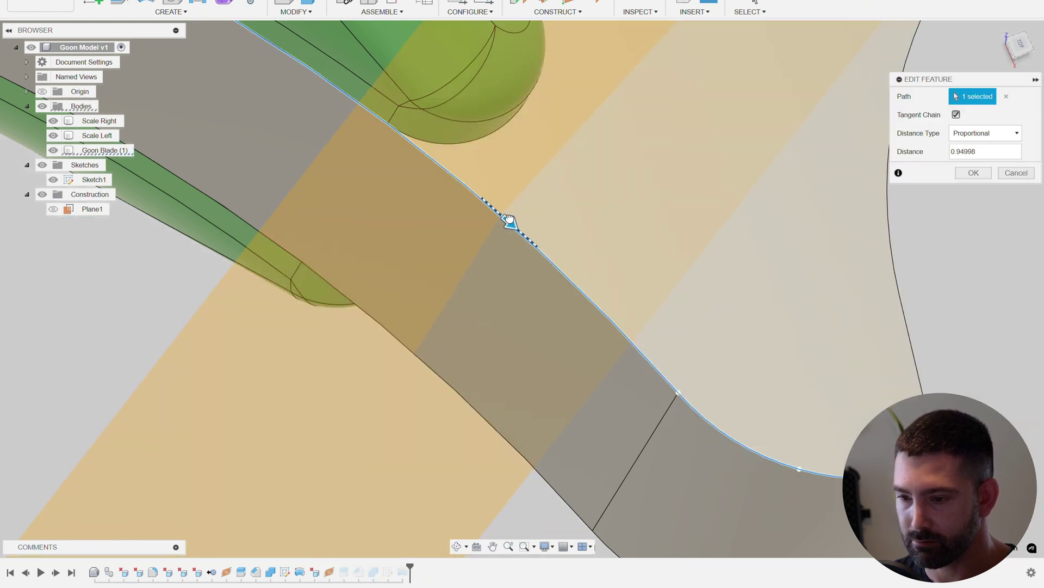
{"action": "key", "text": "Return"}
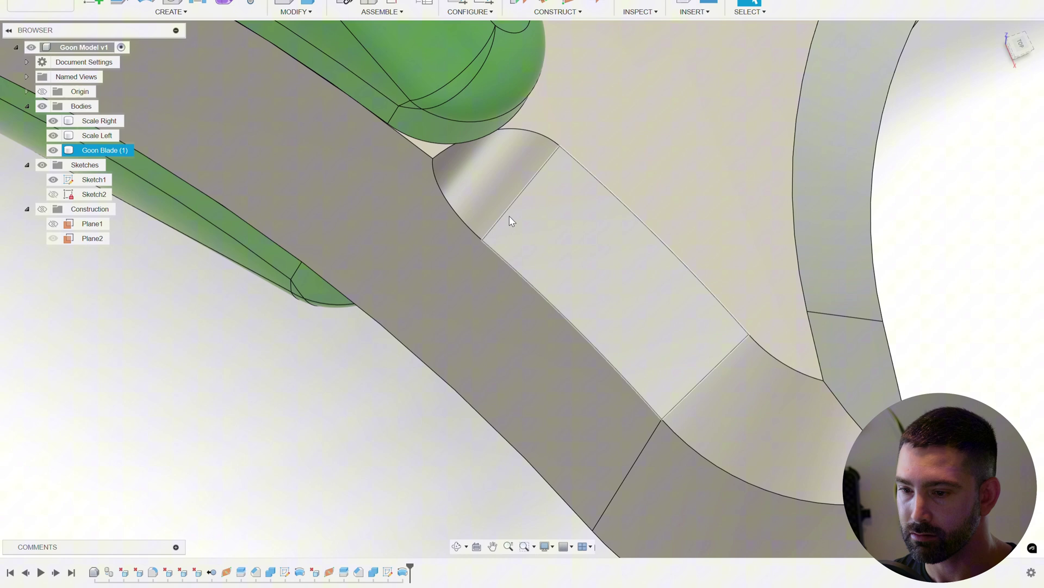
{"action": "double_click", "coordinate": [329, 571]}
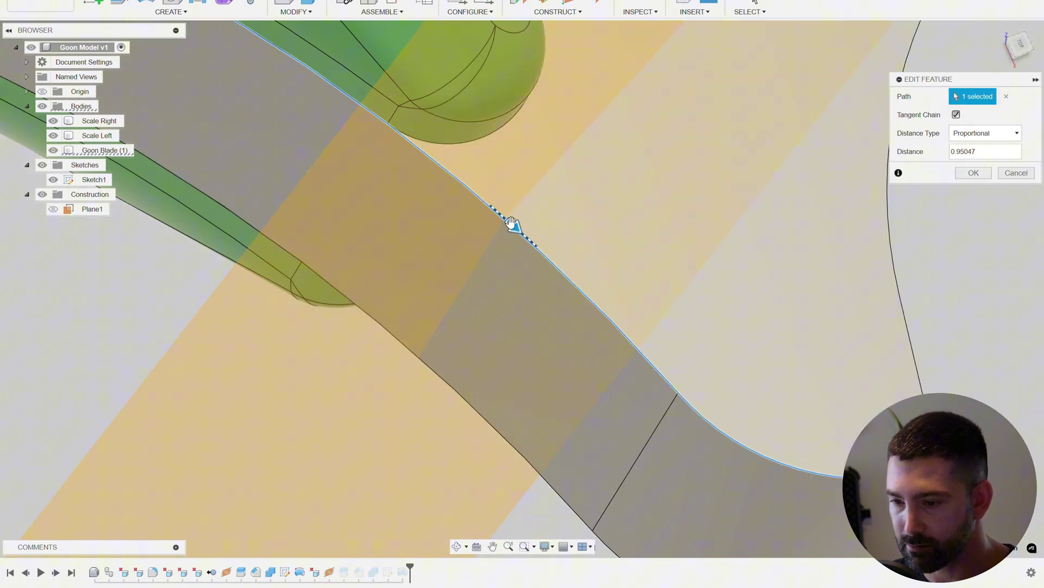
{"action": "key", "text": "Return"}
{"action": "mouse_move", "coordinate": [510, 224]}
{"action": "middle_mouse_down", "text": "shift"}
{"action": "mouse_move", "coordinate": [407, 257]}
{"action": "mouse_move", "coordinate": [482, 321]}
{"action": "mouse_move", "coordinate": [611, 214]}
{"action": "mouse_move", "coordinate": [588, 254]}
{"action": "mouse_move", "coordinate": [397, 223]}
{"action": "mouse_move", "coordinate": [492, 176]}
{"action": "middle_mouse_up", "text": "shift"}
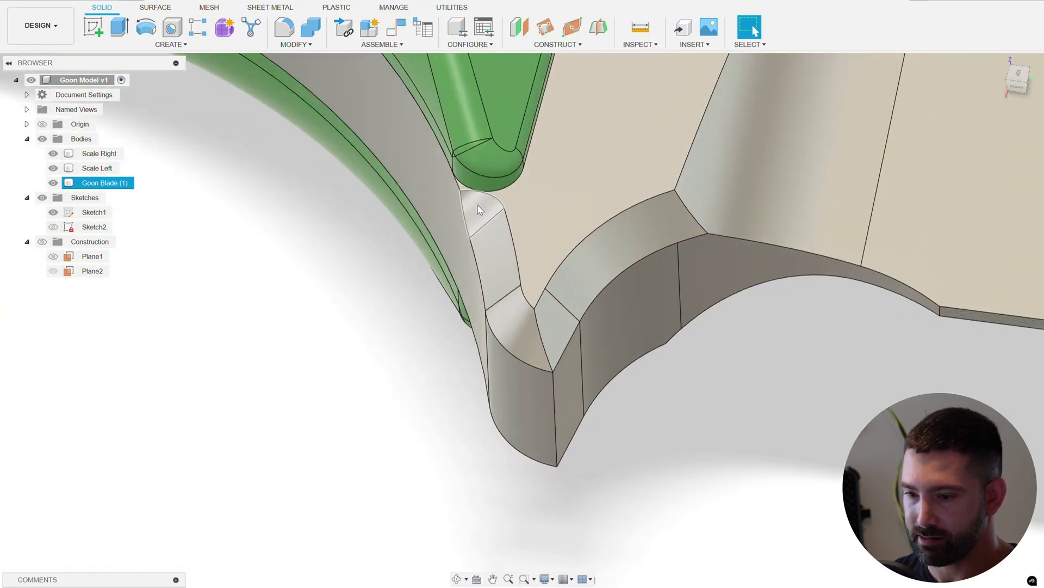
Step: Review the whole knife from several angles, showing Construction but keeping Plane2 hidden
{"action": "scroll", "coordinate": [517, 389], "scroll_direction": "down", "scroll_amount": 5}
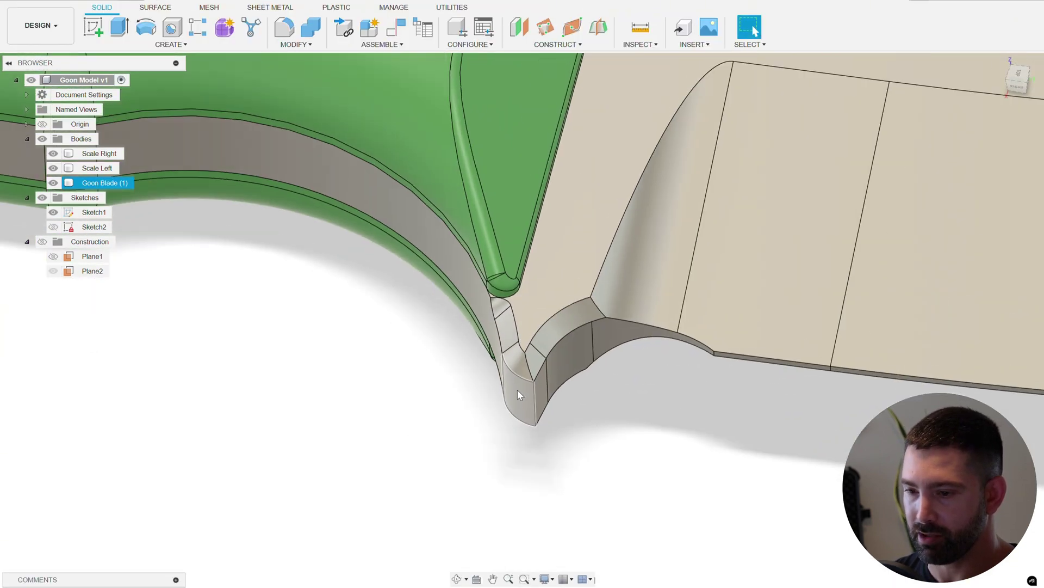
{"action": "middle_click_drag", "start_coordinate": [518, 389], "coordinate": [507, 332], "text": "shift"}
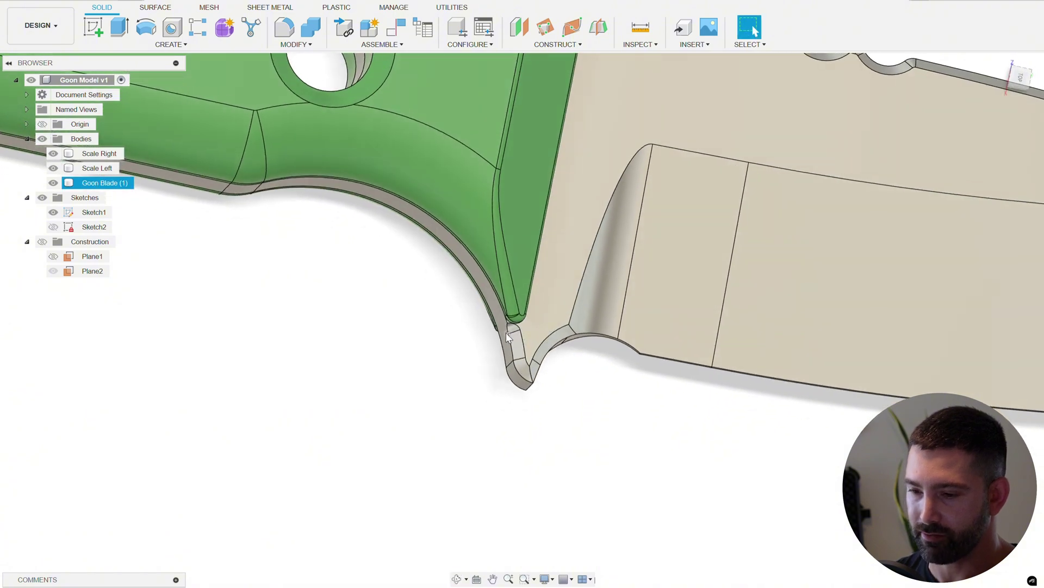
{"action": "scroll", "coordinate": [483, 405], "scroll_direction": "down", "scroll_amount": 5}
{"action": "scroll", "coordinate": [582, 161], "scroll_direction": "up", "scroll_amount": 5}
{"action": "scroll", "coordinate": [541, 175], "scroll_direction": "down", "scroll_amount": 4}
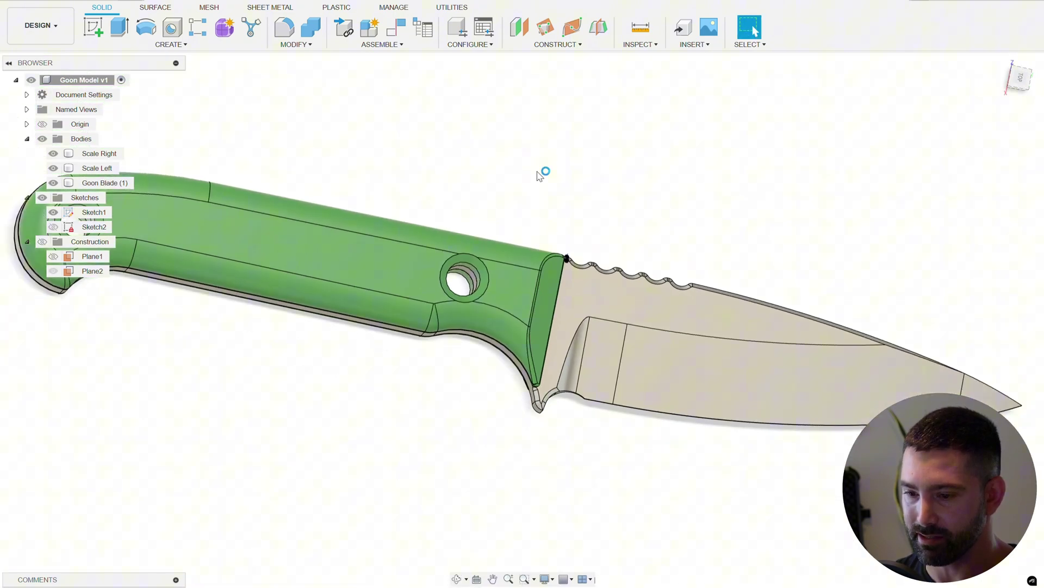
{"action": "scroll", "coordinate": [586, 267], "scroll_direction": "up", "scroll_amount": 2}
{"action": "scroll", "coordinate": [586, 267], "scroll_direction": "up", "scroll_amount": 3}
{"action": "middle_click_drag", "start_coordinate": [586, 267], "coordinate": [587, 146], "text": "shift"}
{"action": "scroll", "coordinate": [587, 141], "scroll_direction": "down", "scroll_amount": 5}
{"action": "middle_click_drag", "start_coordinate": [685, 171], "coordinate": [700, 161], "text": "shift"}
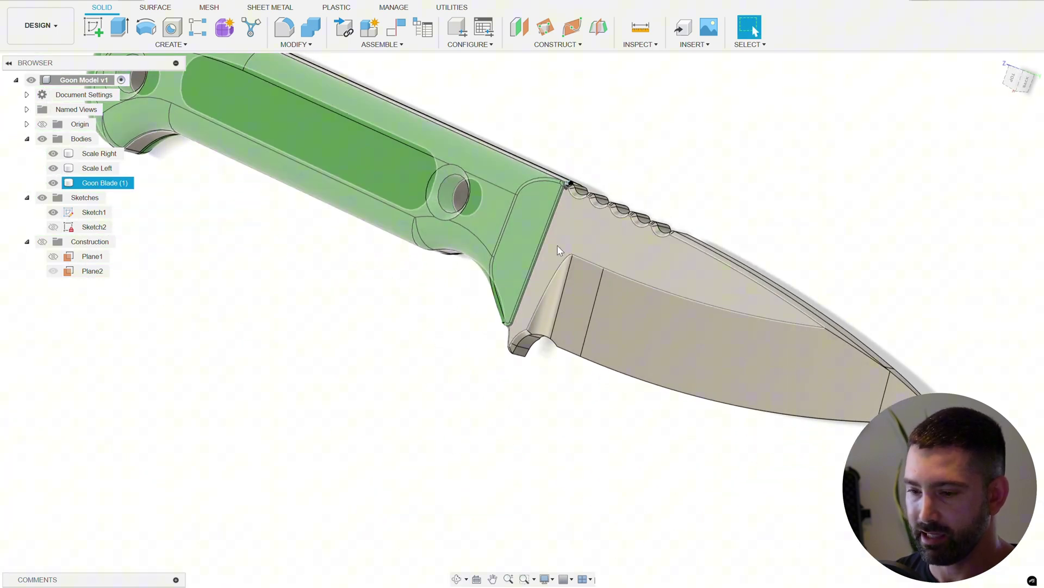
{"action": "scroll", "coordinate": [535, 237], "scroll_direction": "up", "scroll_amount": 2}
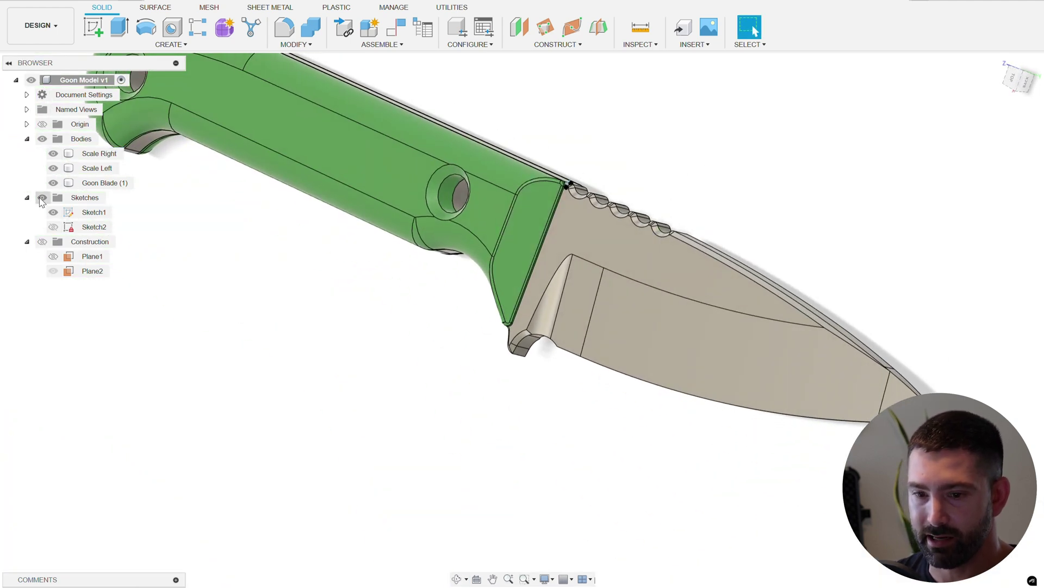
{"action": "left_click", "coordinate": [43, 242]}
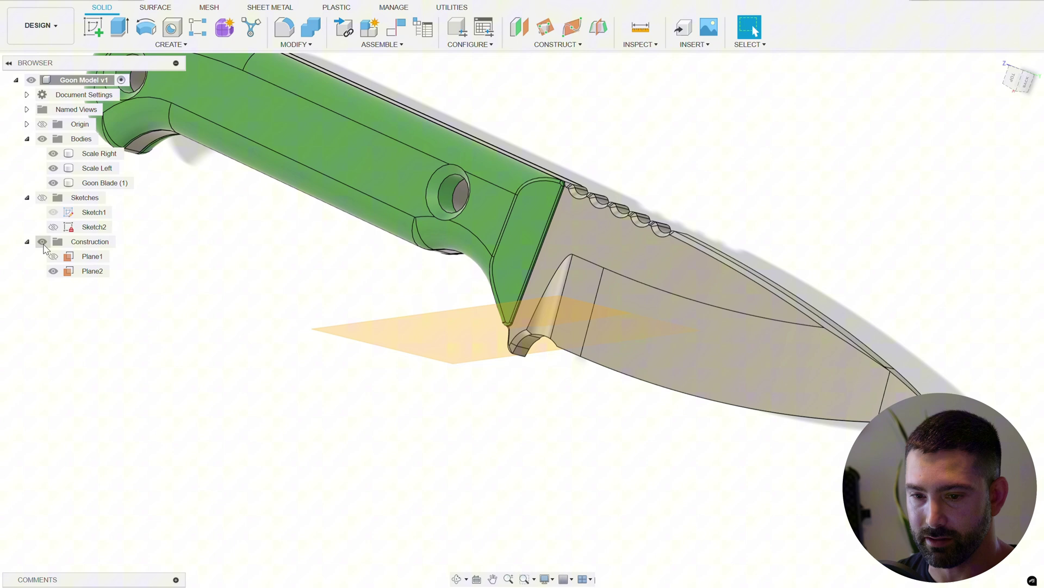
{"action": "left_click", "coordinate": [53, 271]}
{"action": "scroll", "coordinate": [311, 464], "scroll_direction": "down", "scroll_amount": 3}
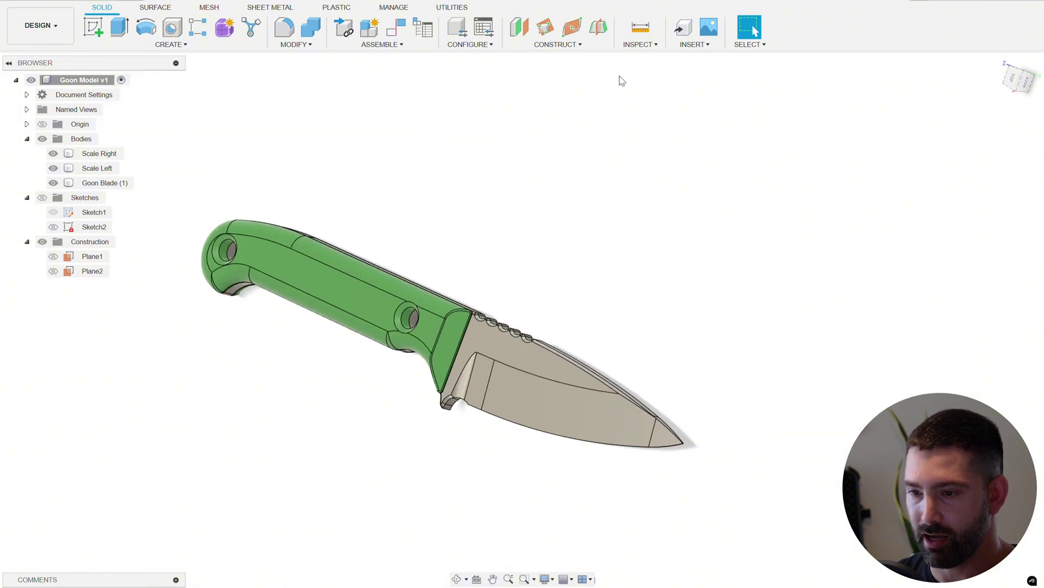
Step: Create midplane Plane3 between the blade's two flat side faces
{"action": "left_click", "coordinate": [599, 28]}
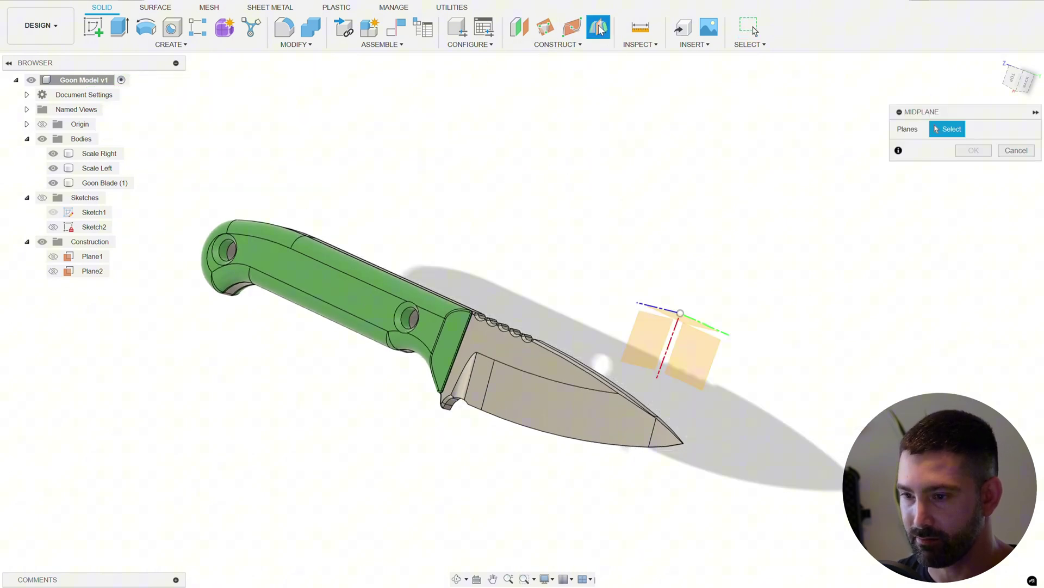
{"action": "middle_click_drag", "start_coordinate": [485, 346], "coordinate": [413, 303], "text": "shift"}
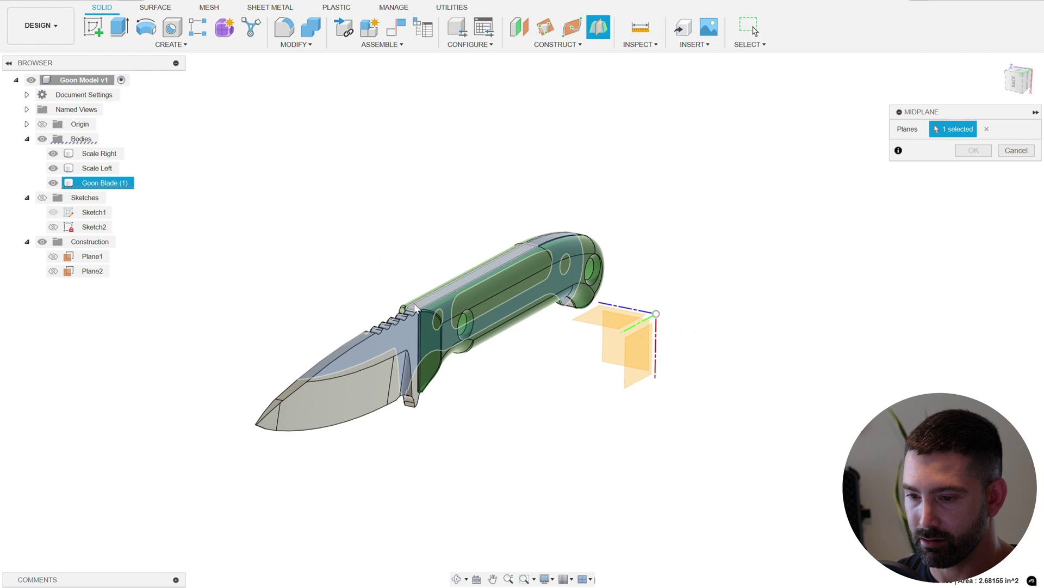
{"action": "left_click", "coordinate": [405, 331]}
{"action": "left_click", "coordinate": [973, 151]}
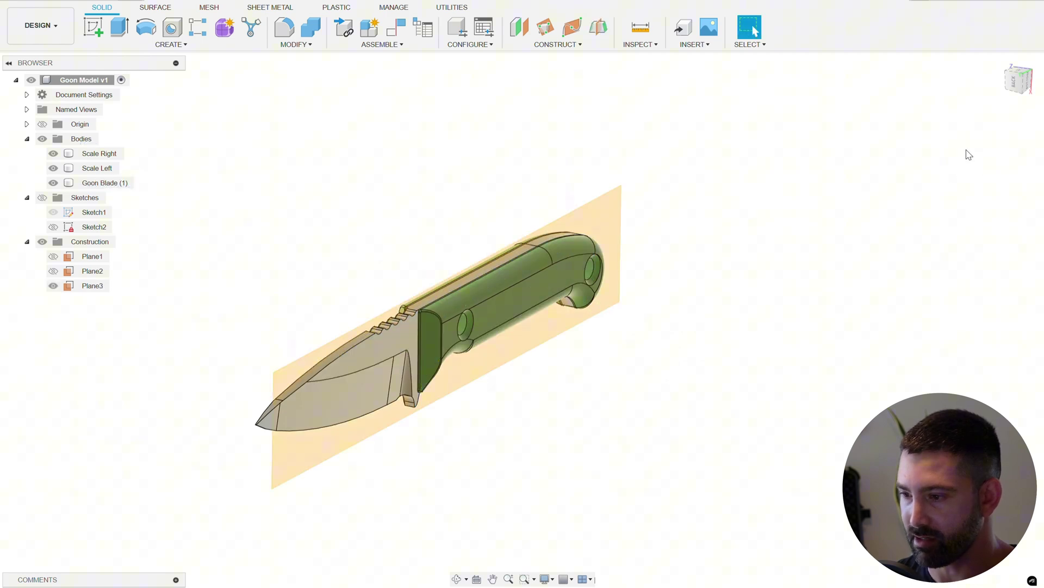
{"action": "middle_click_drag", "start_coordinate": [438, 415], "coordinate": [593, 433], "text": "shift"}
{"action": "middle_click_drag", "start_coordinate": [603, 245], "coordinate": [614, 251], "text": "shift"}
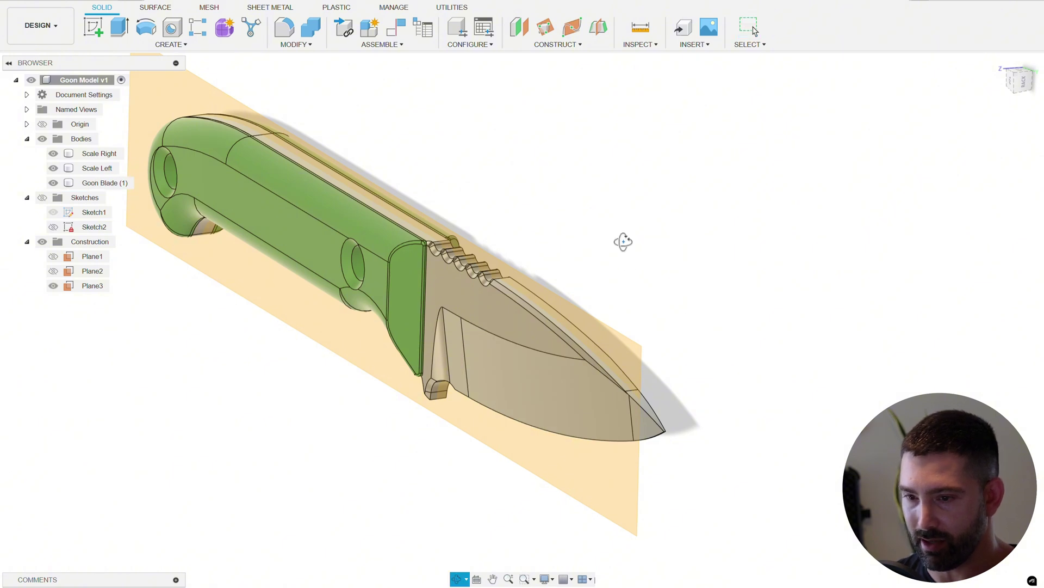
{"action": "middle_click_drag", "start_coordinate": [624, 242], "coordinate": [587, 247], "text": "shift"}
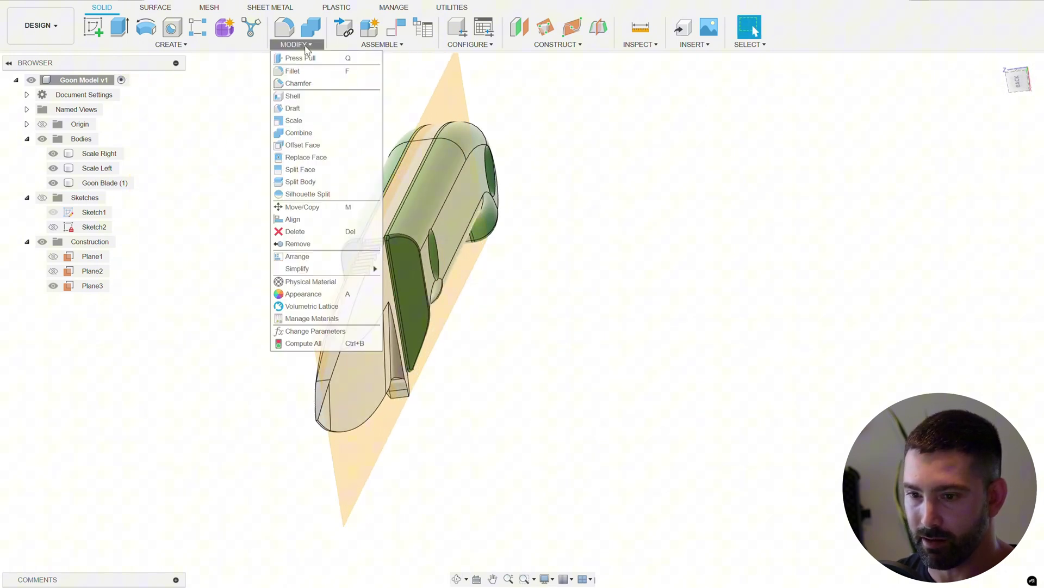
Step: Split Goon Blade (1) at Plane3 and remove one of the two halves
{"action": "left_click", "coordinate": [301, 182]}
{"action": "left_click", "coordinate": [379, 353]}
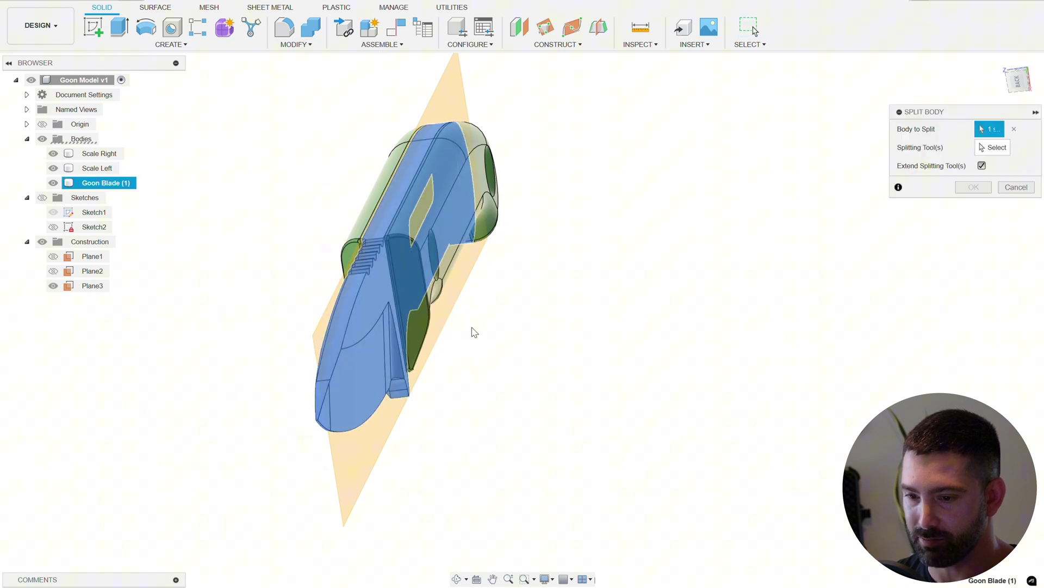
{"action": "left_click", "coordinate": [993, 147]}
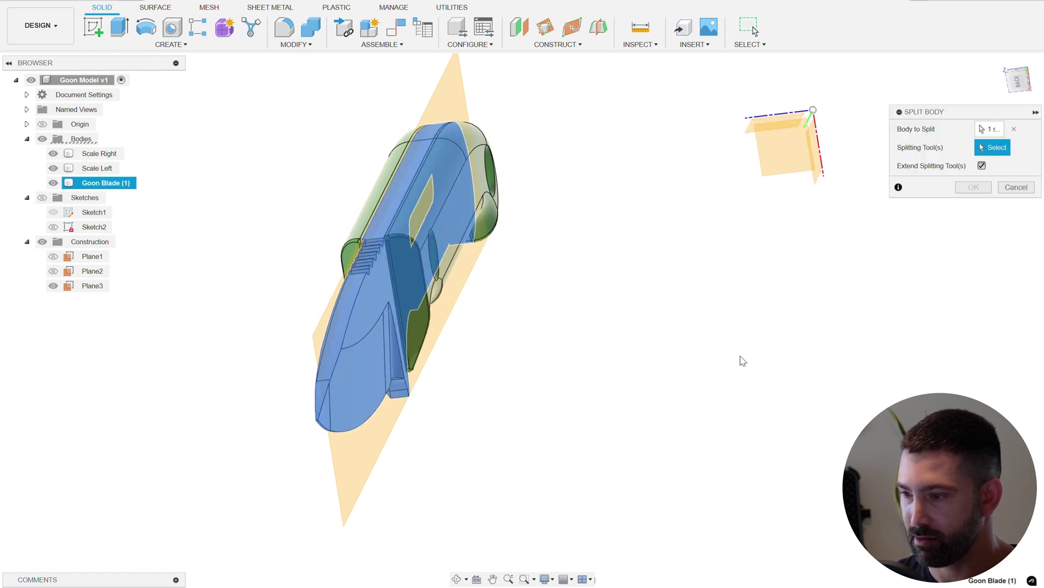
{"action": "left_click", "coordinate": [367, 445]}
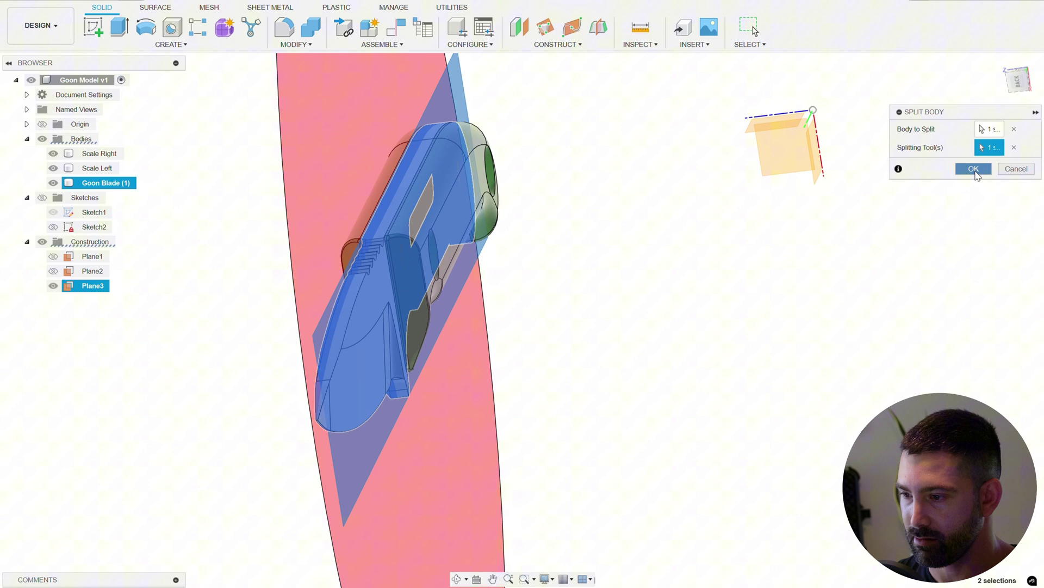
{"action": "left_click", "coordinate": [973, 186]}
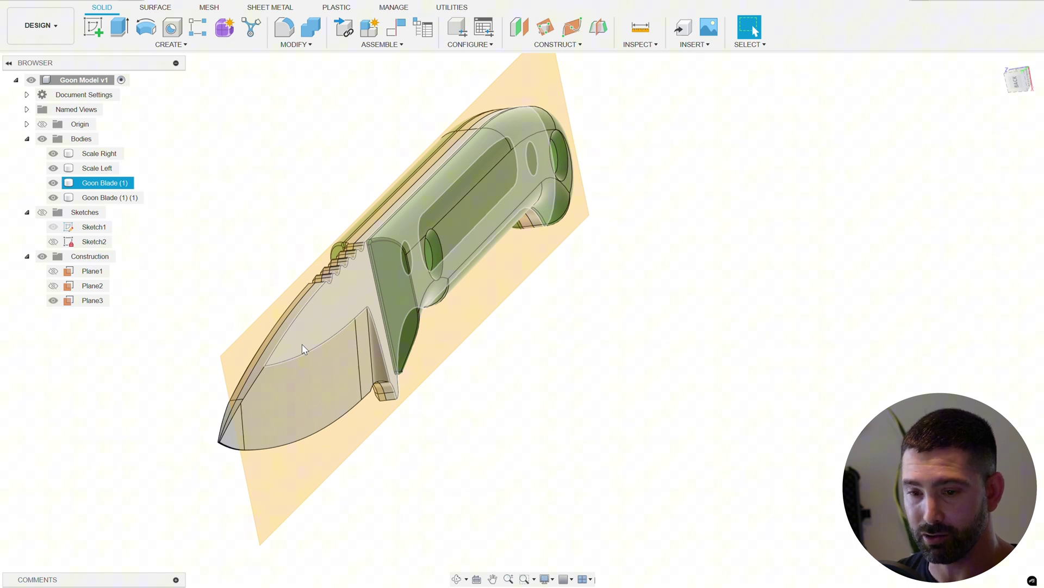
{"action": "right_click", "coordinate": [129, 185]}
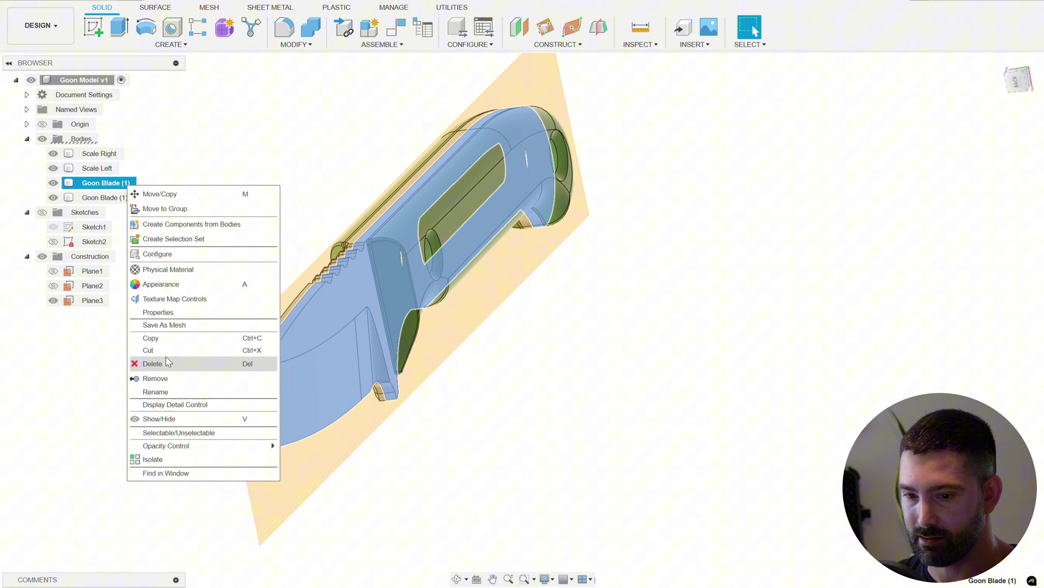
{"action": "left_click", "coordinate": [169, 379]}
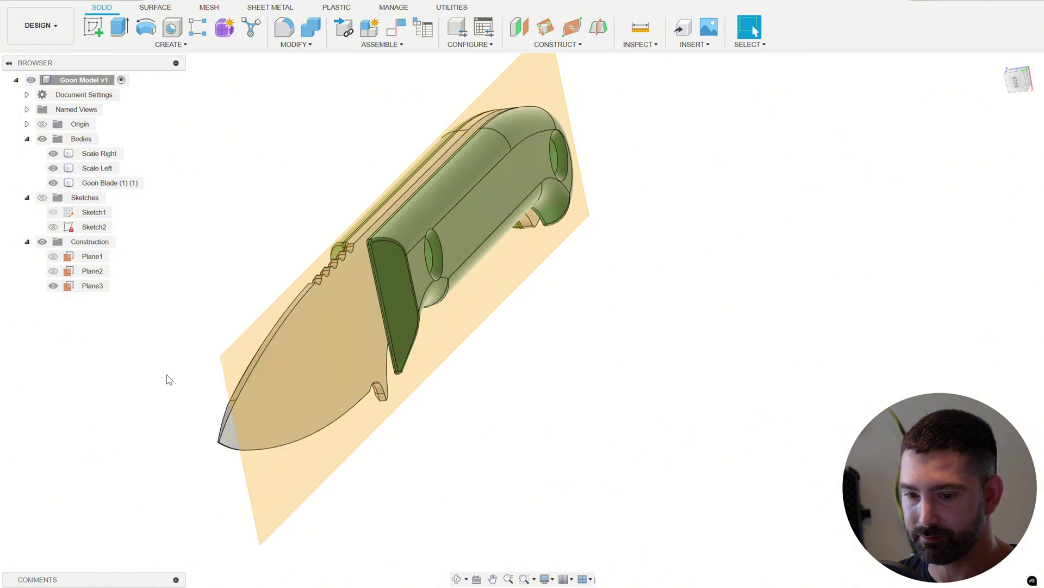
Step: Hide the construction planes and mirror Goon Blade (1) (1) across its flat cut face with Join
{"action": "left_click", "coordinate": [42, 241]}
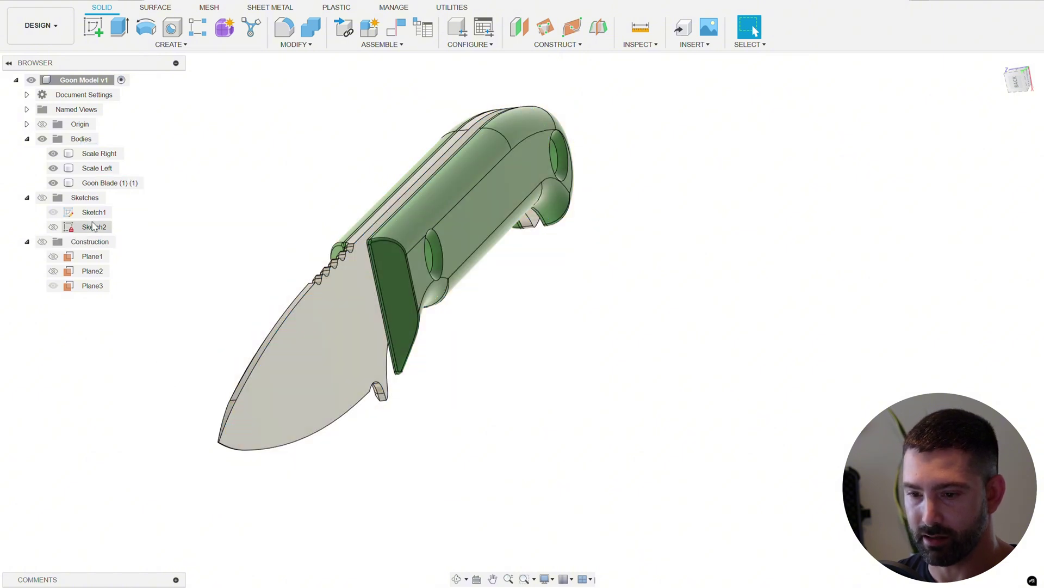
{"action": "left_click", "coordinate": [186, 45]}
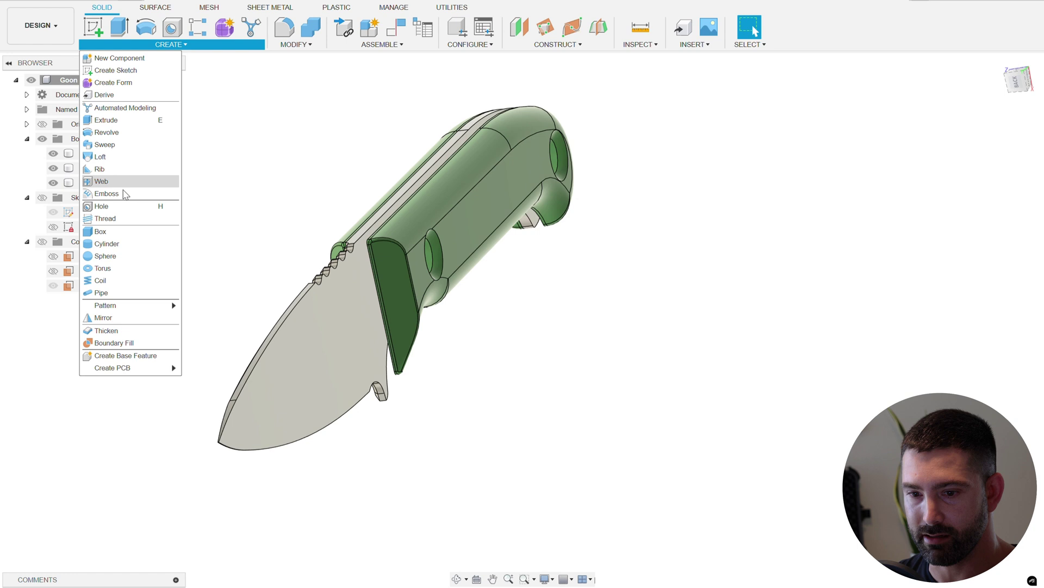
{"action": "left_click", "coordinate": [119, 319]}
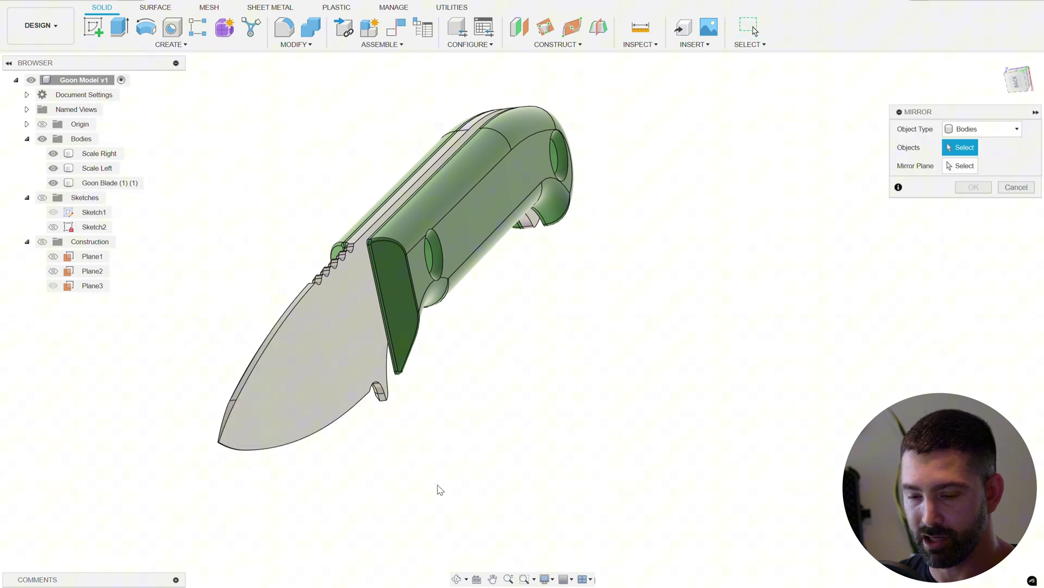
{"action": "left_click", "coordinate": [299, 354]}
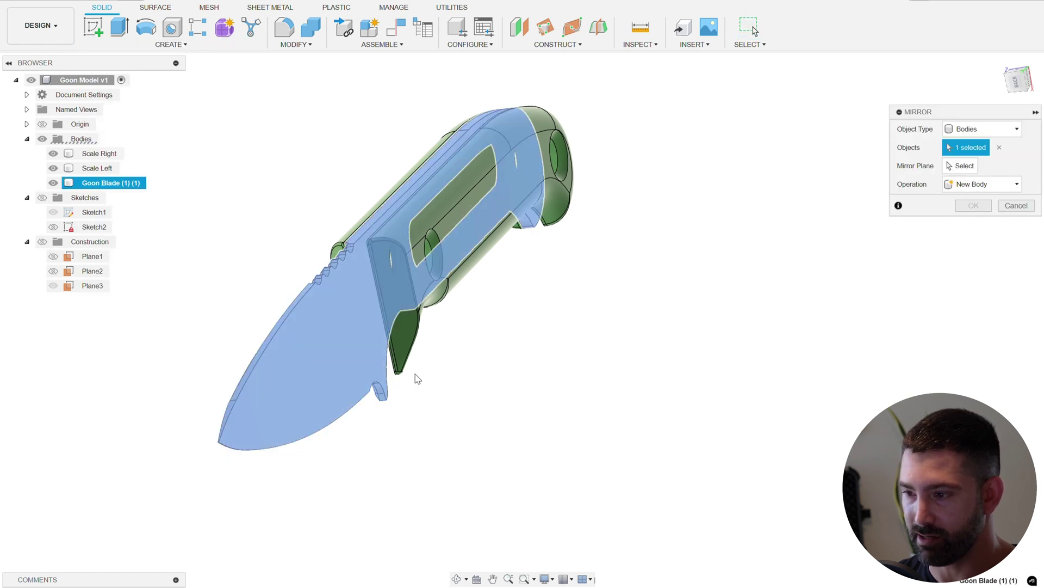
{"action": "left_click", "coordinate": [961, 165]}
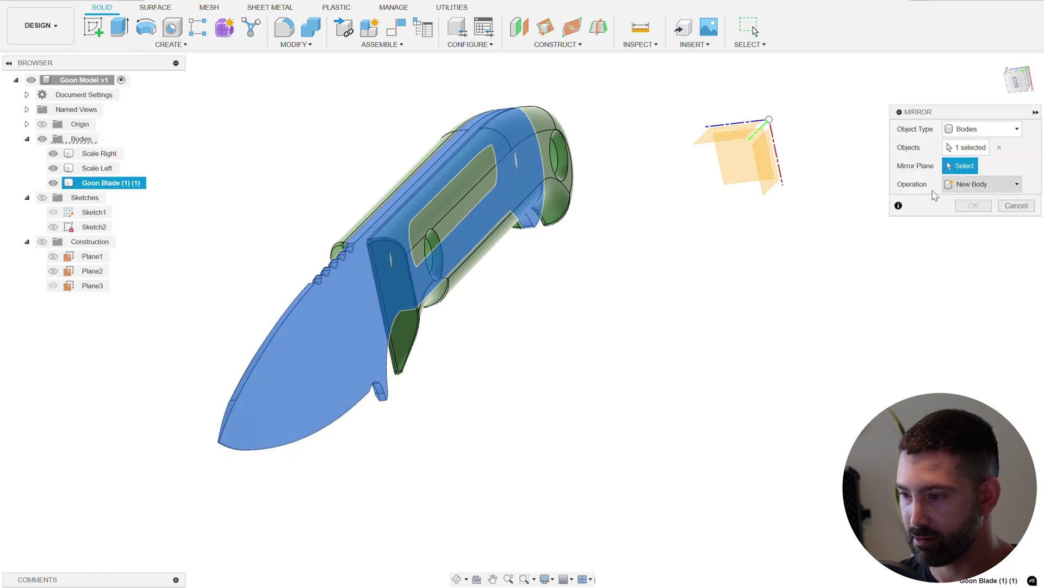
{"action": "left_click", "coordinate": [313, 360]}
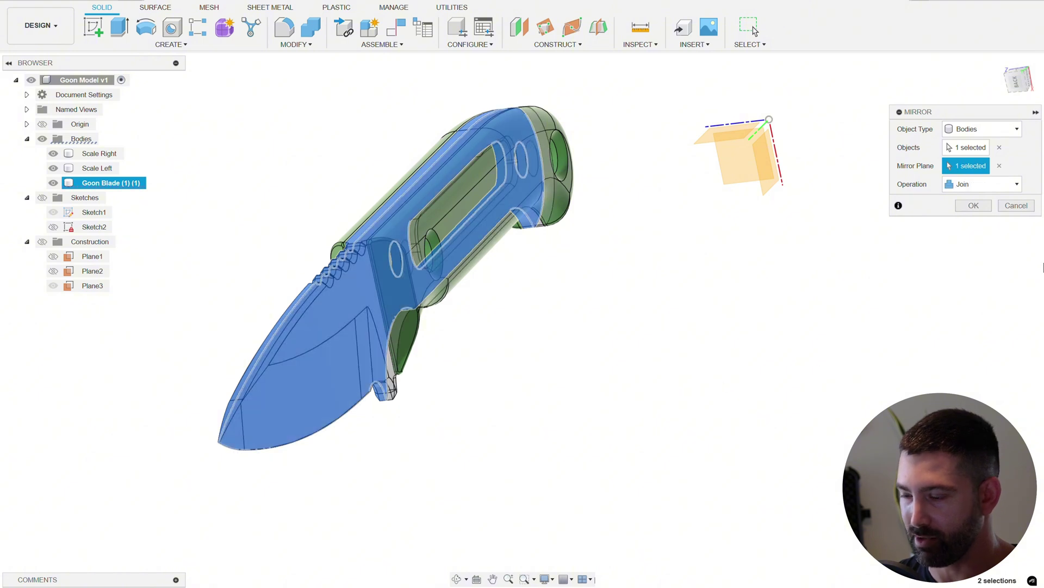
{"action": "left_click", "coordinate": [974, 206]}
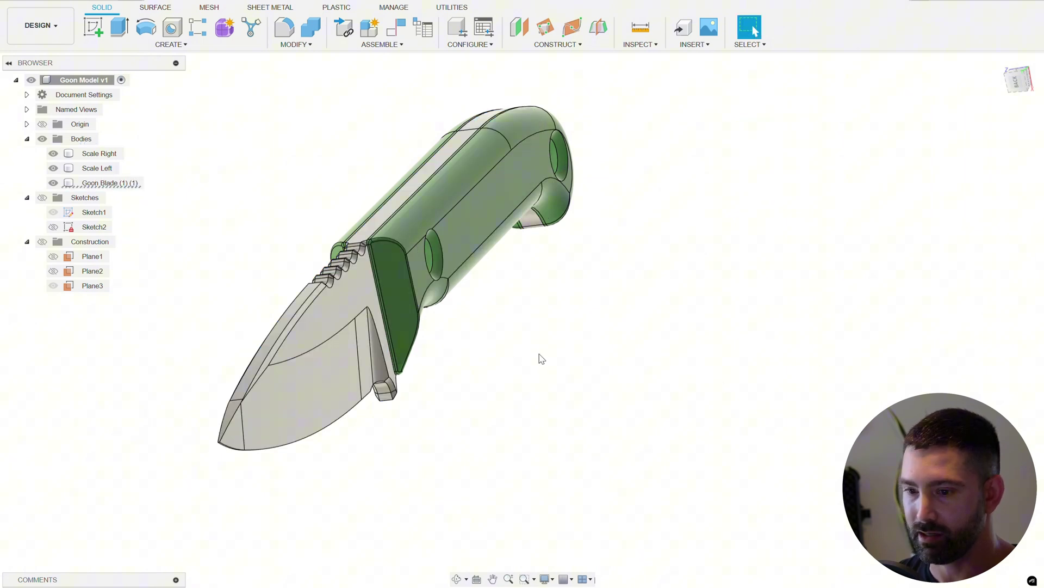
{"action": "left_click", "coordinate": [387, 261]}
{"action": "scroll", "coordinate": [392, 264], "scroll_direction": "up", "scroll_amount": 5}
{"action": "middle_click_drag", "start_coordinate": [392, 264], "coordinate": [561, 287], "text": "shift"}
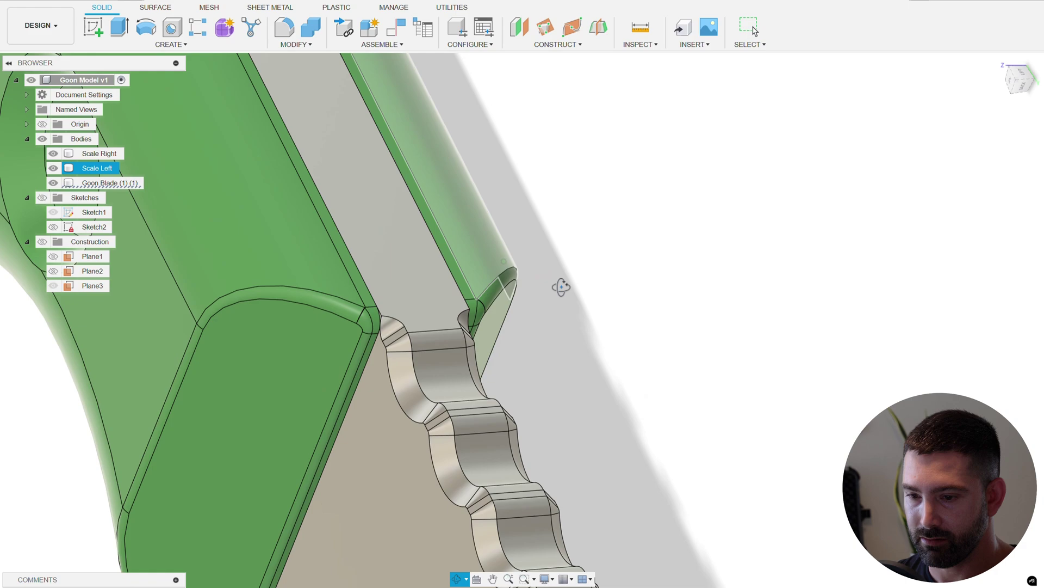
{"action": "scroll", "coordinate": [561, 286], "scroll_direction": "down", "scroll_amount": 8}
{"action": "middle_click_drag", "start_coordinate": [597, 144], "coordinate": [592, 170], "text": "shift"}
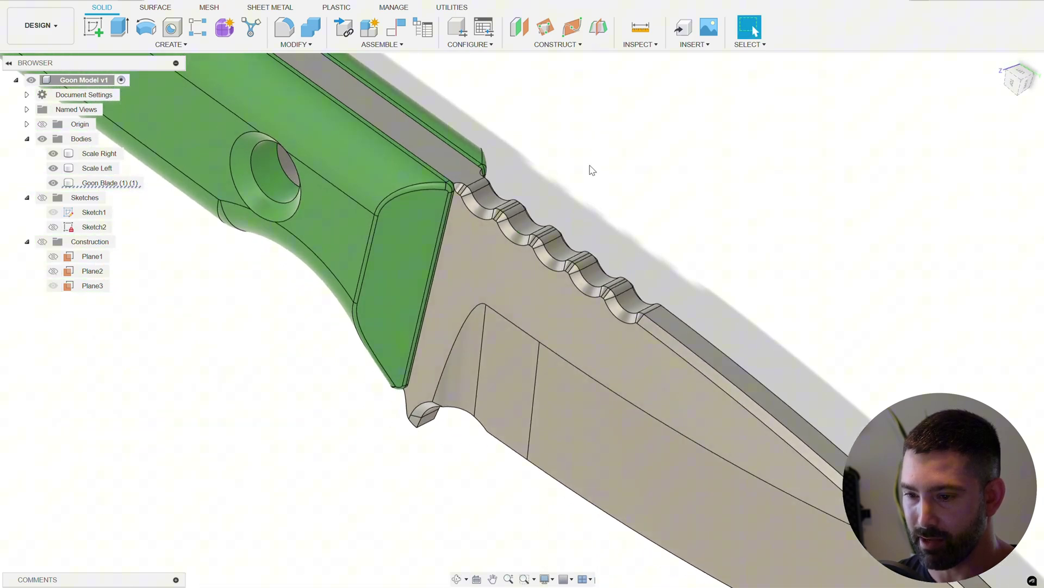
{"action": "scroll", "coordinate": [529, 170], "scroll_direction": "up", "scroll_amount": 5}
{"action": "middle_click_drag", "start_coordinate": [422, 186], "coordinate": [428, 164], "text": "shift"}
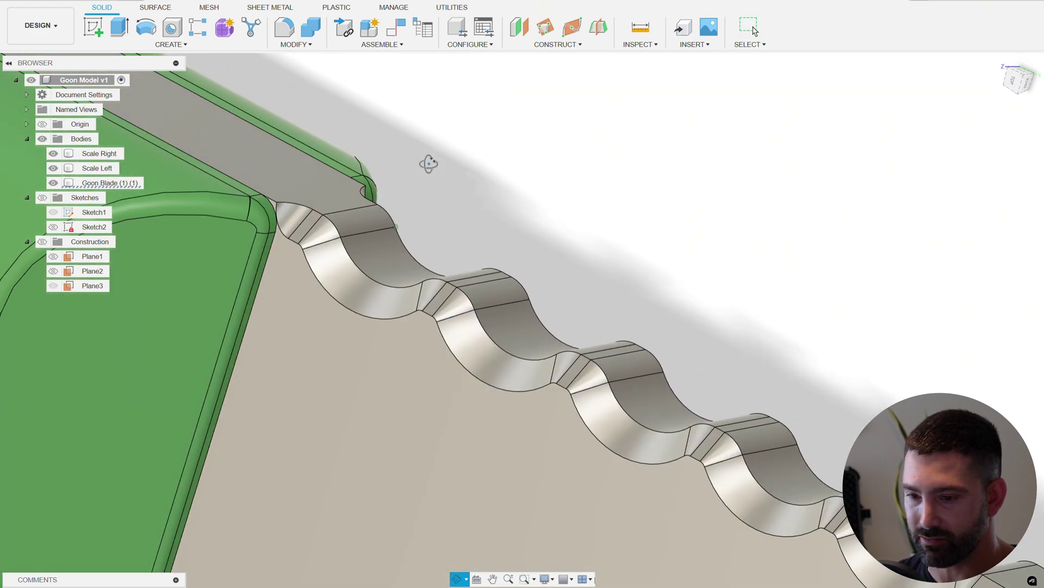
{"action": "scroll", "coordinate": [496, 168], "scroll_direction": "down", "scroll_amount": 8}
{"action": "middle_click_drag", "start_coordinate": [642, 156], "coordinate": [544, 147], "text": "shift"}
{"action": "scroll", "coordinate": [607, 159], "scroll_direction": "up", "scroll_amount": 4}
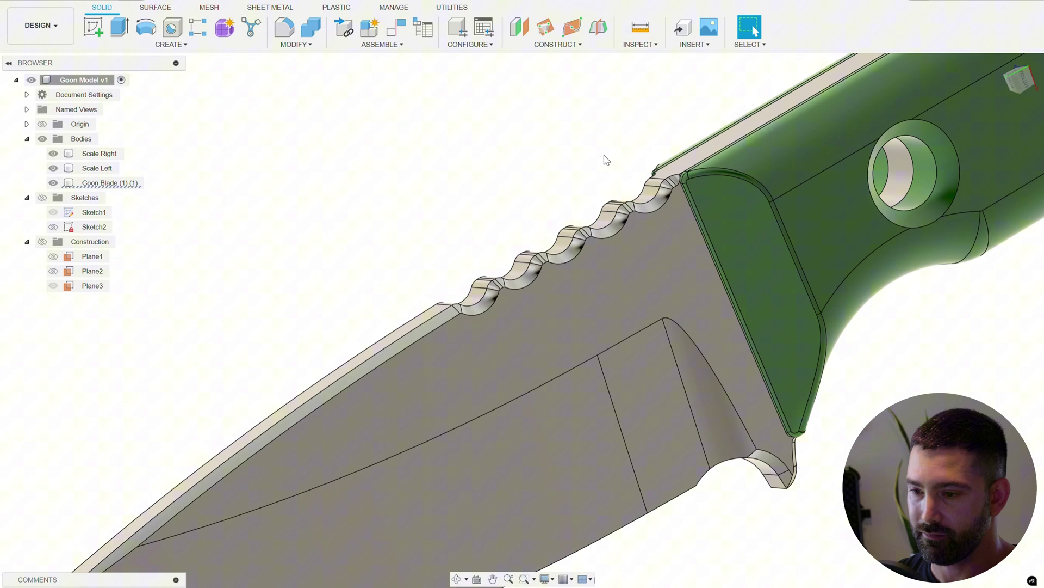
{"action": "scroll", "coordinate": [653, 164], "scroll_direction": "up", "scroll_amount": 2}
{"action": "scroll", "coordinate": [489, 180], "scroll_direction": "down", "scroll_amount": 2}
{"action": "scroll", "coordinate": [735, 473], "scroll_direction": "down", "scroll_amount": 4}
{"action": "scroll", "coordinate": [664, 357], "scroll_direction": "up", "scroll_amount": 7}
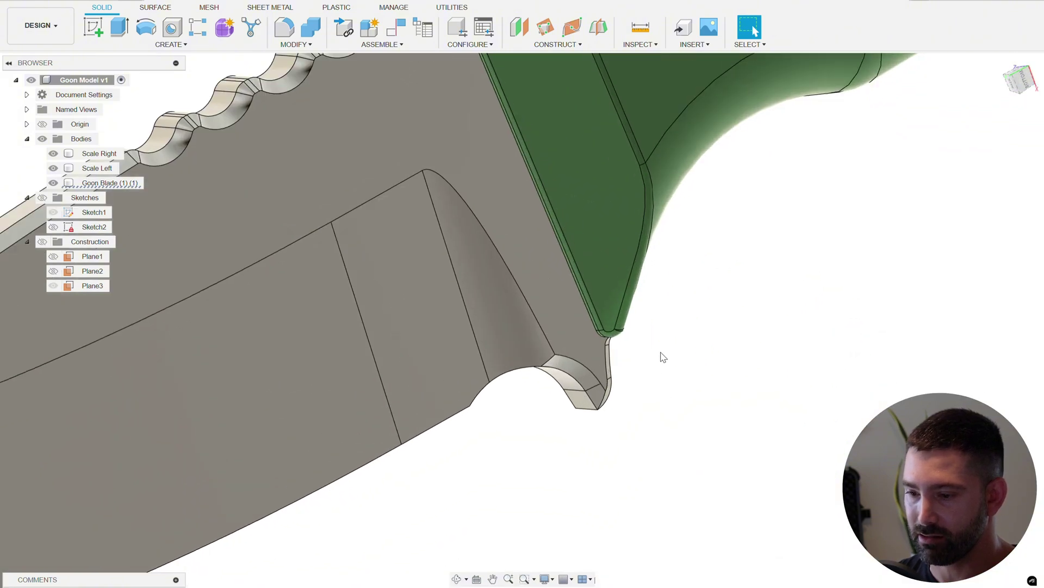
{"action": "middle_click_drag", "start_coordinate": [664, 357], "coordinate": [594, 427], "text": "shift"}
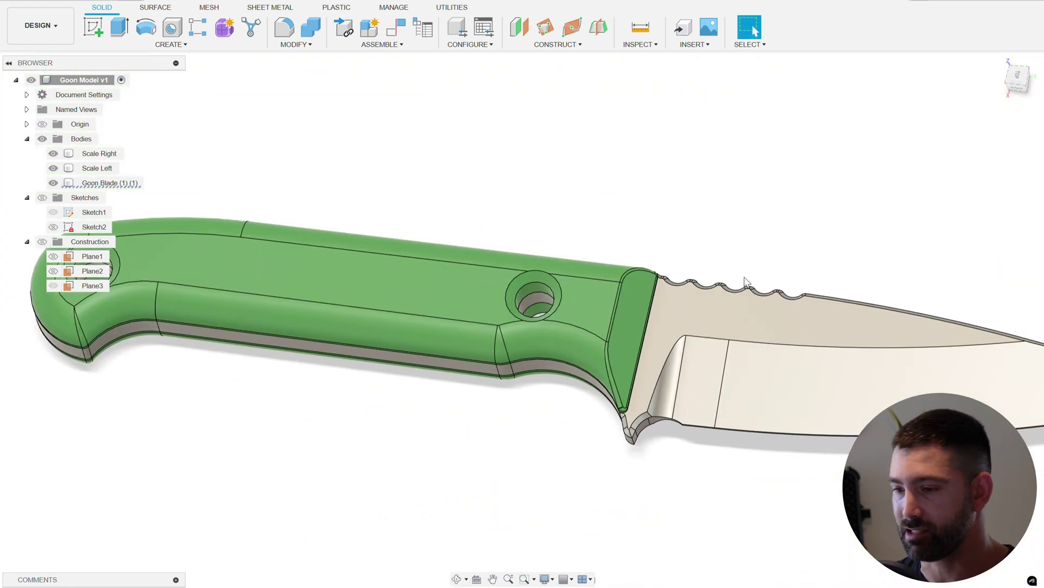
{"action": "middle_click_drag", "start_coordinate": [771, 244], "coordinate": [662, 280], "text": "shift"}
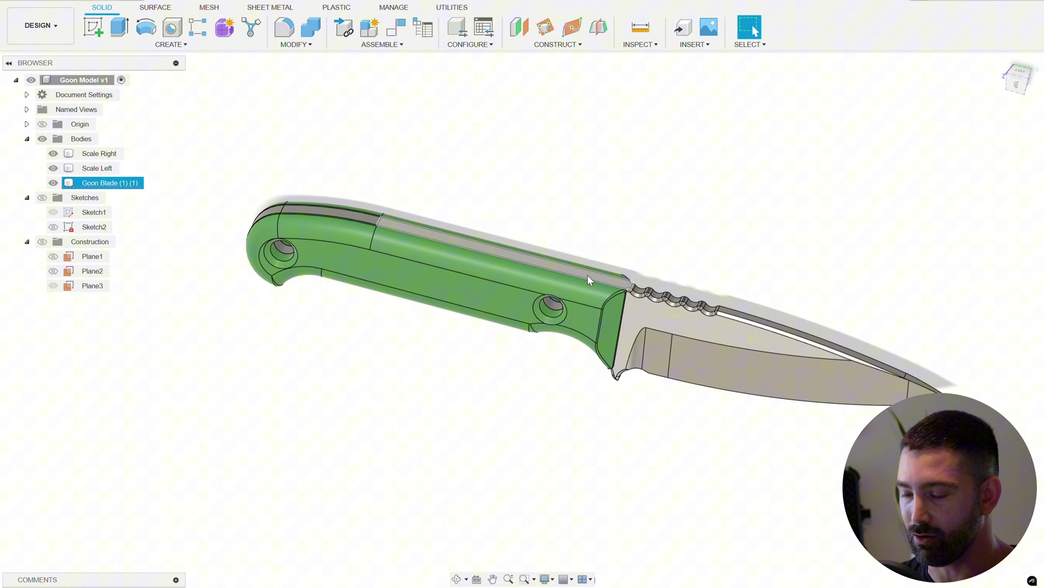
{"action": "scroll", "coordinate": [566, 224], "scroll_direction": "up", "scroll_amount": 10}
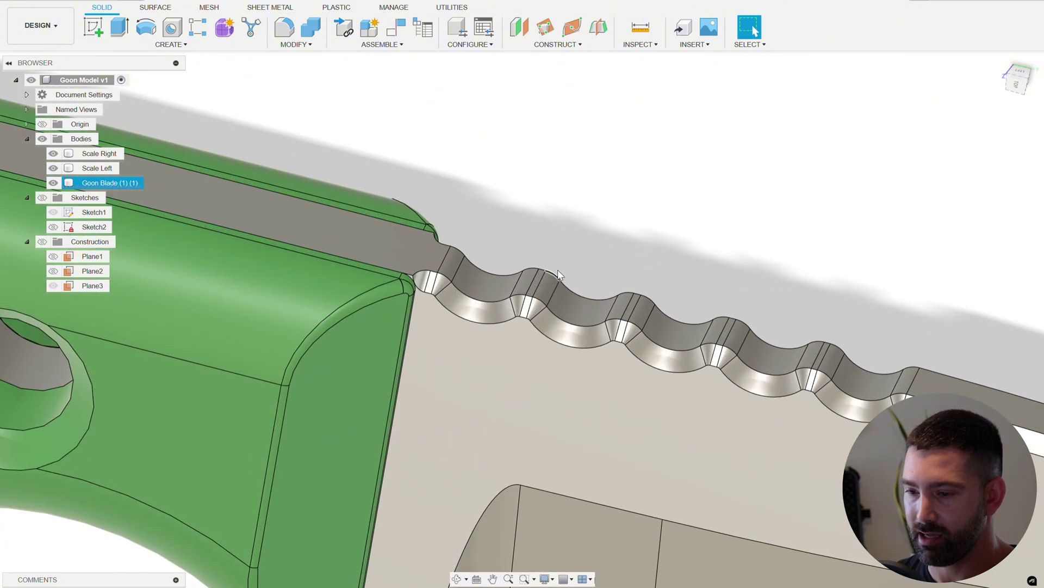
{"action": "scroll", "coordinate": [566, 224], "scroll_direction": "down", "scroll_amount": 10}
{"action": "key", "text": "Escape"}
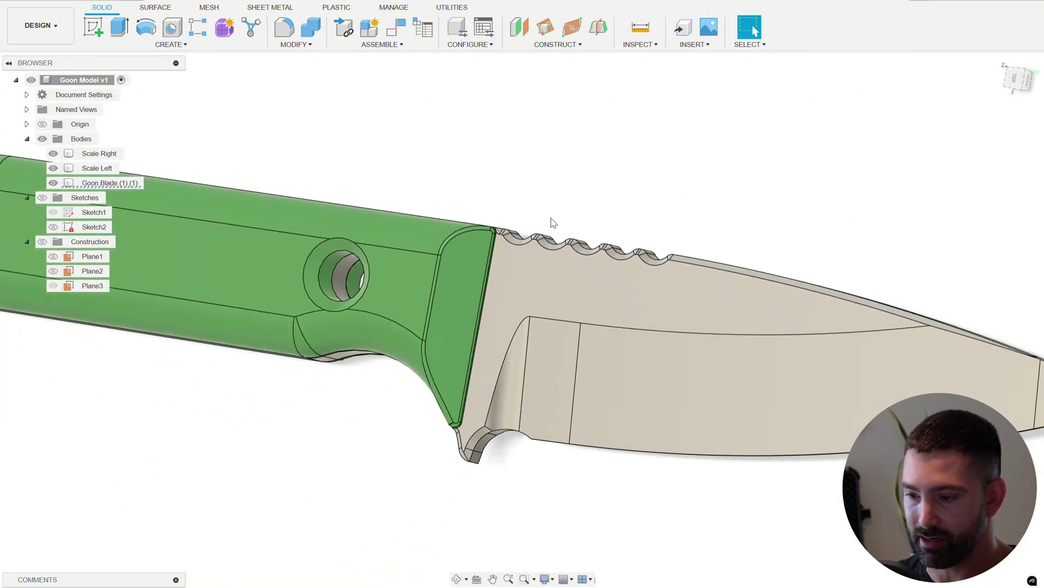